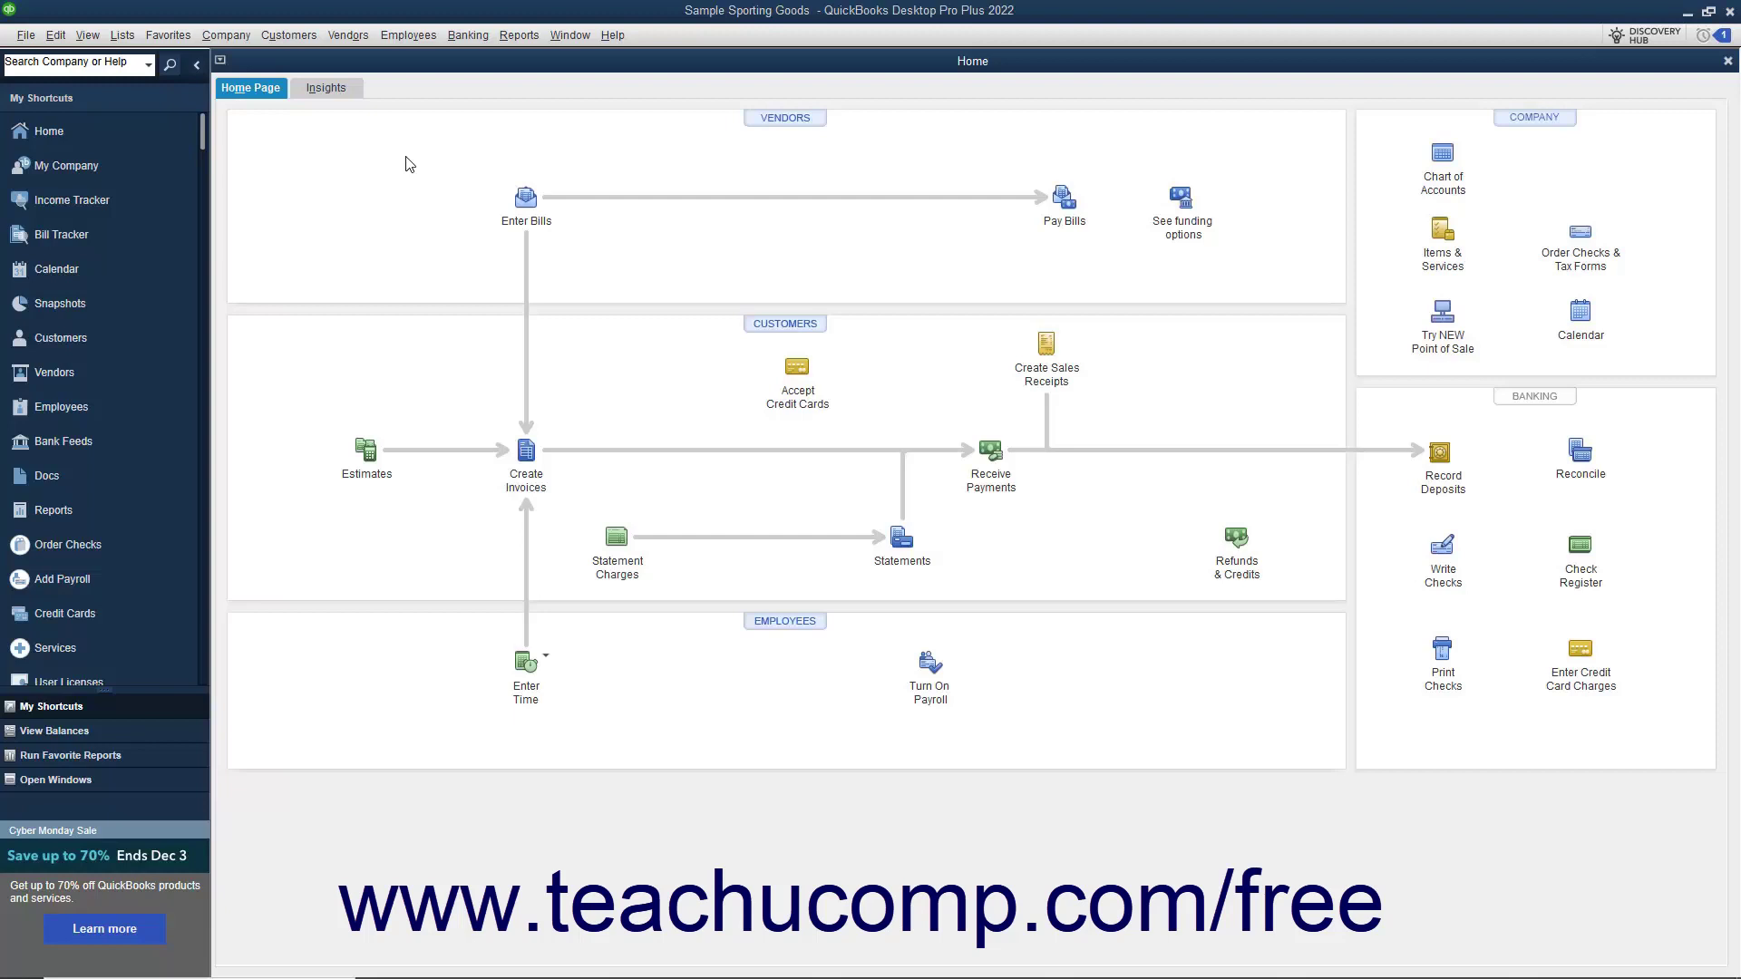
- Upload the RepairsReceipt, PaintingBill and RemovalBill PDFs through Vendors > Upload & Review Bills
{"action": "left_click", "coordinate": [347, 35]}
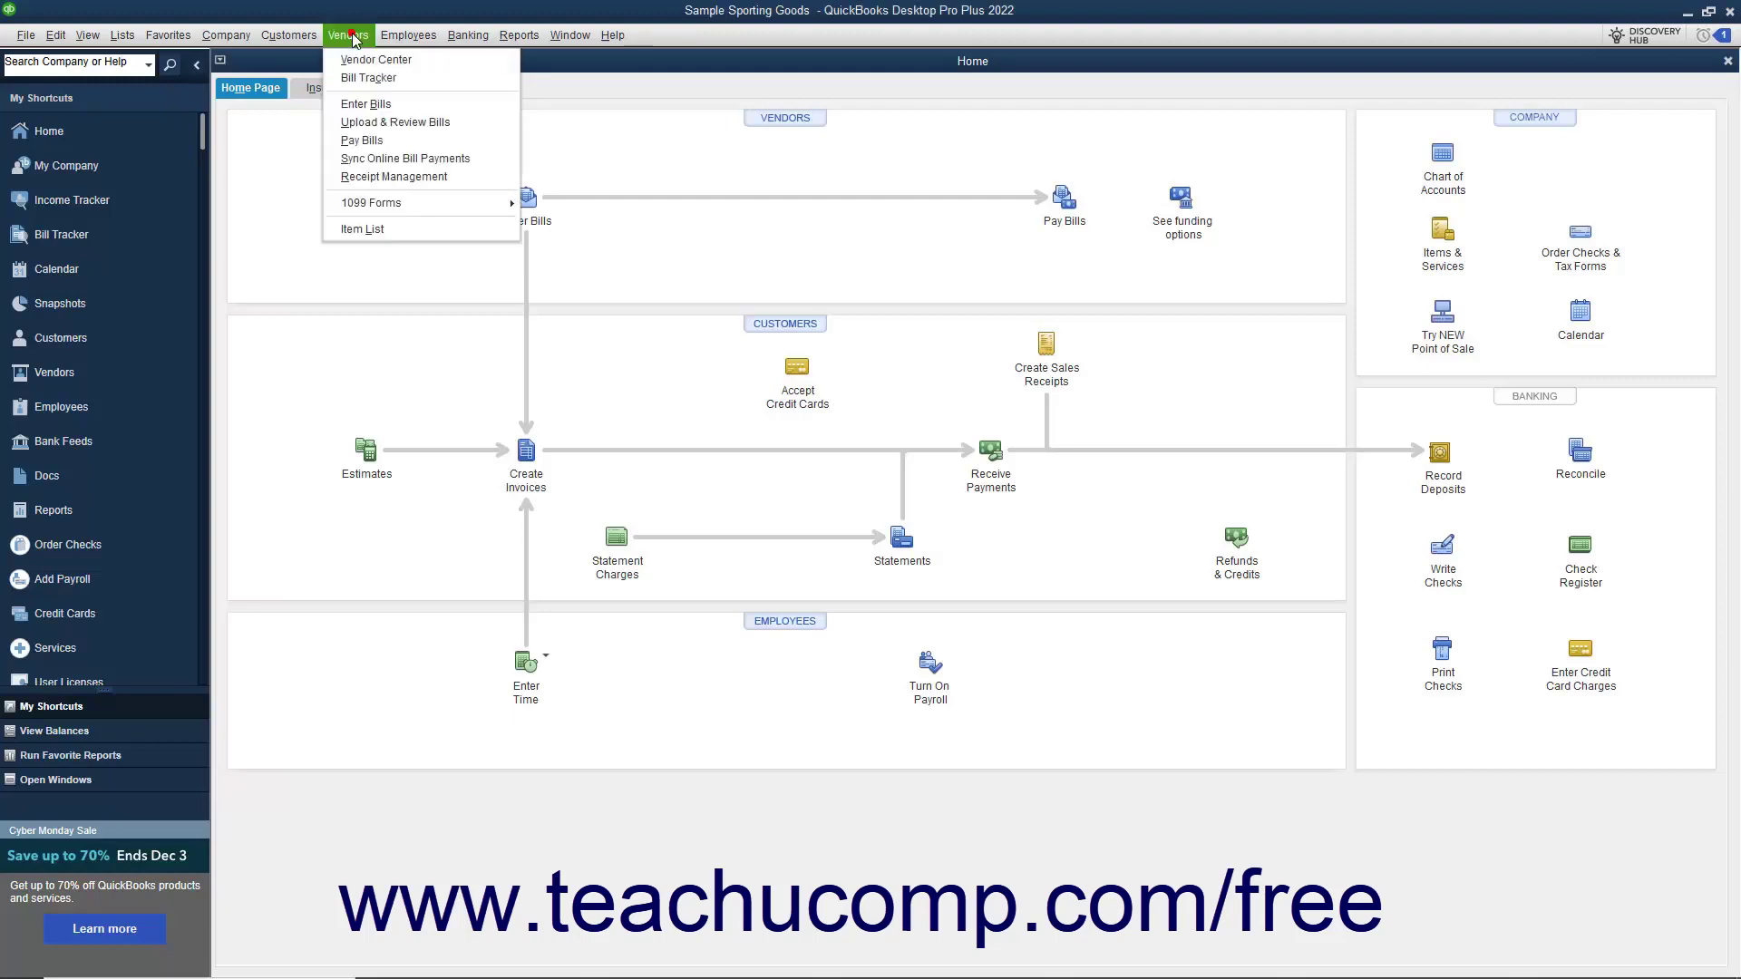
{"action": "left_click", "coordinate": [392, 123]}
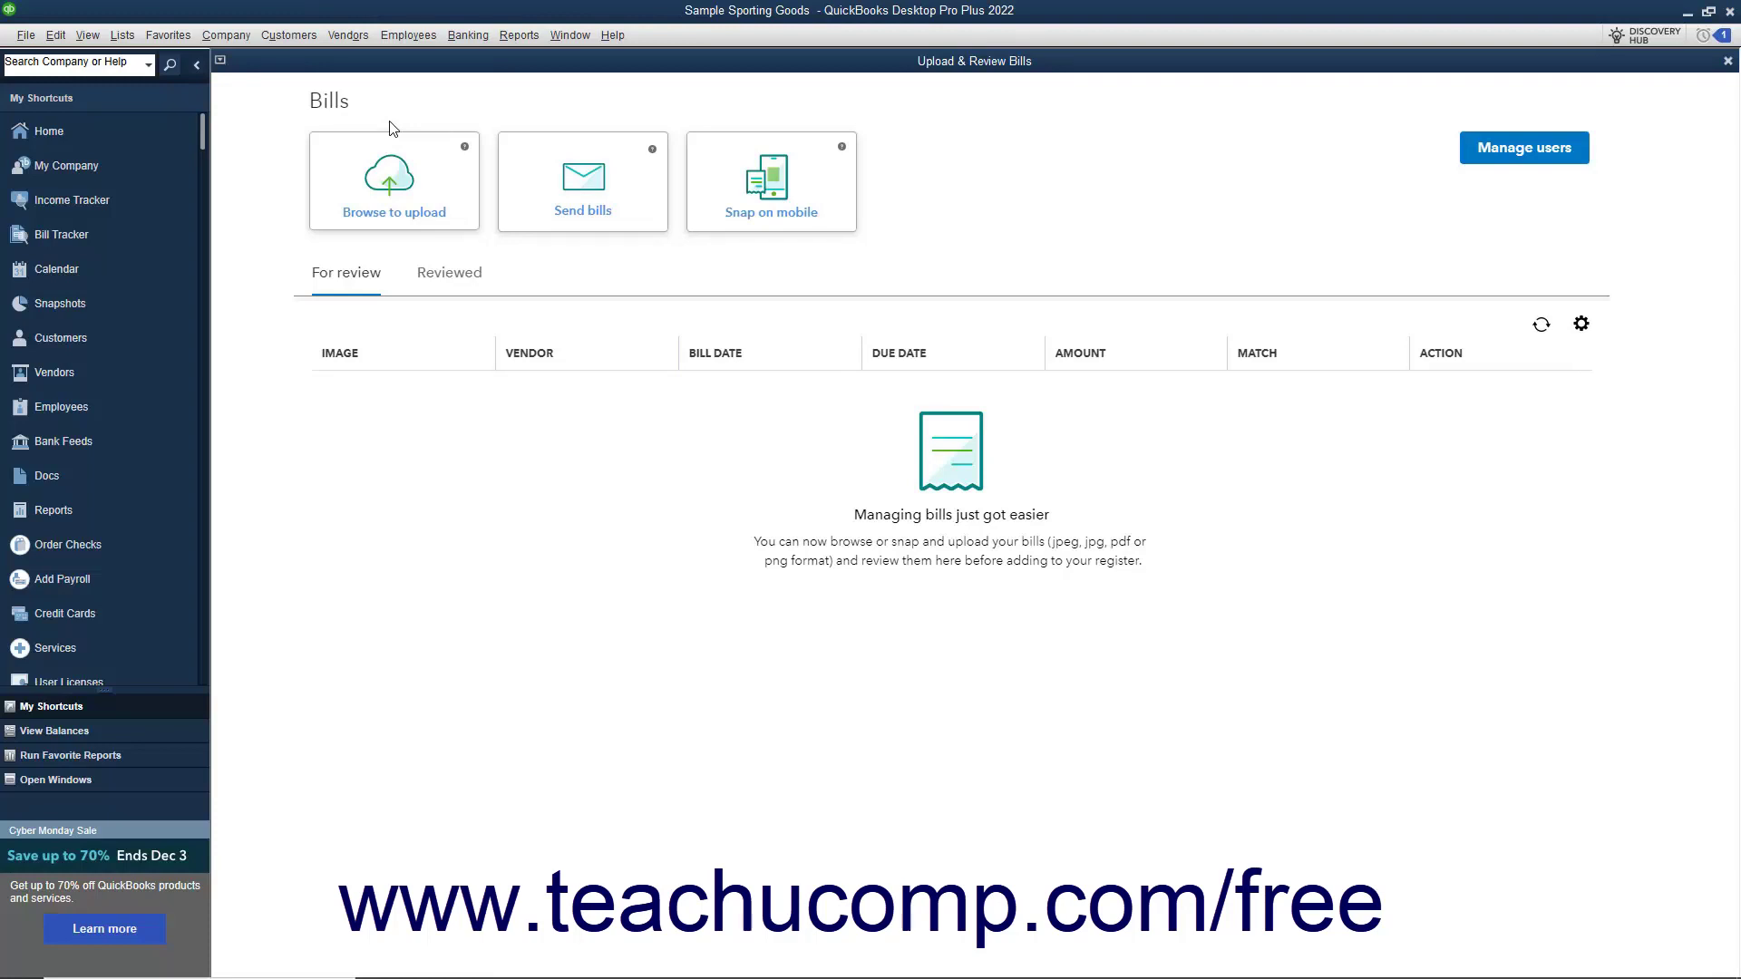
{"action": "left_click", "coordinate": [430, 175]}
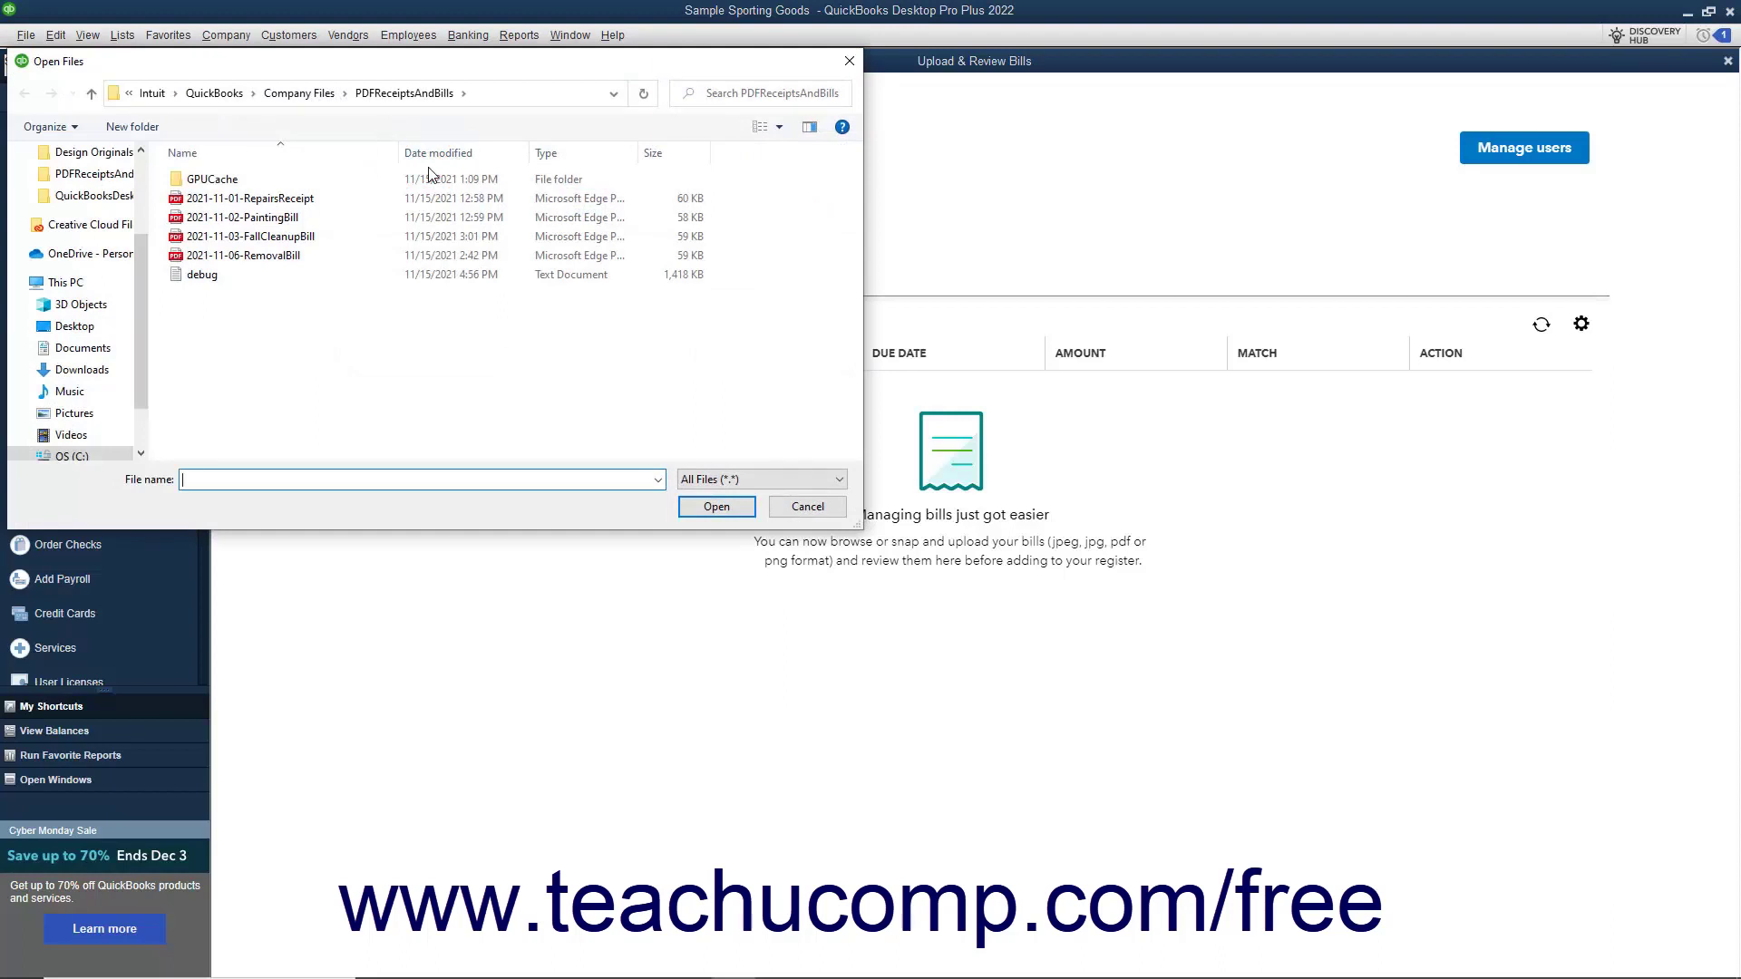
{"action": "left_click", "coordinate": [312, 198]}
{"action": "left_click", "coordinate": [317, 219], "text": "ctrl"}
{"action": "left_click", "coordinate": [316, 256], "text": "ctrl"}
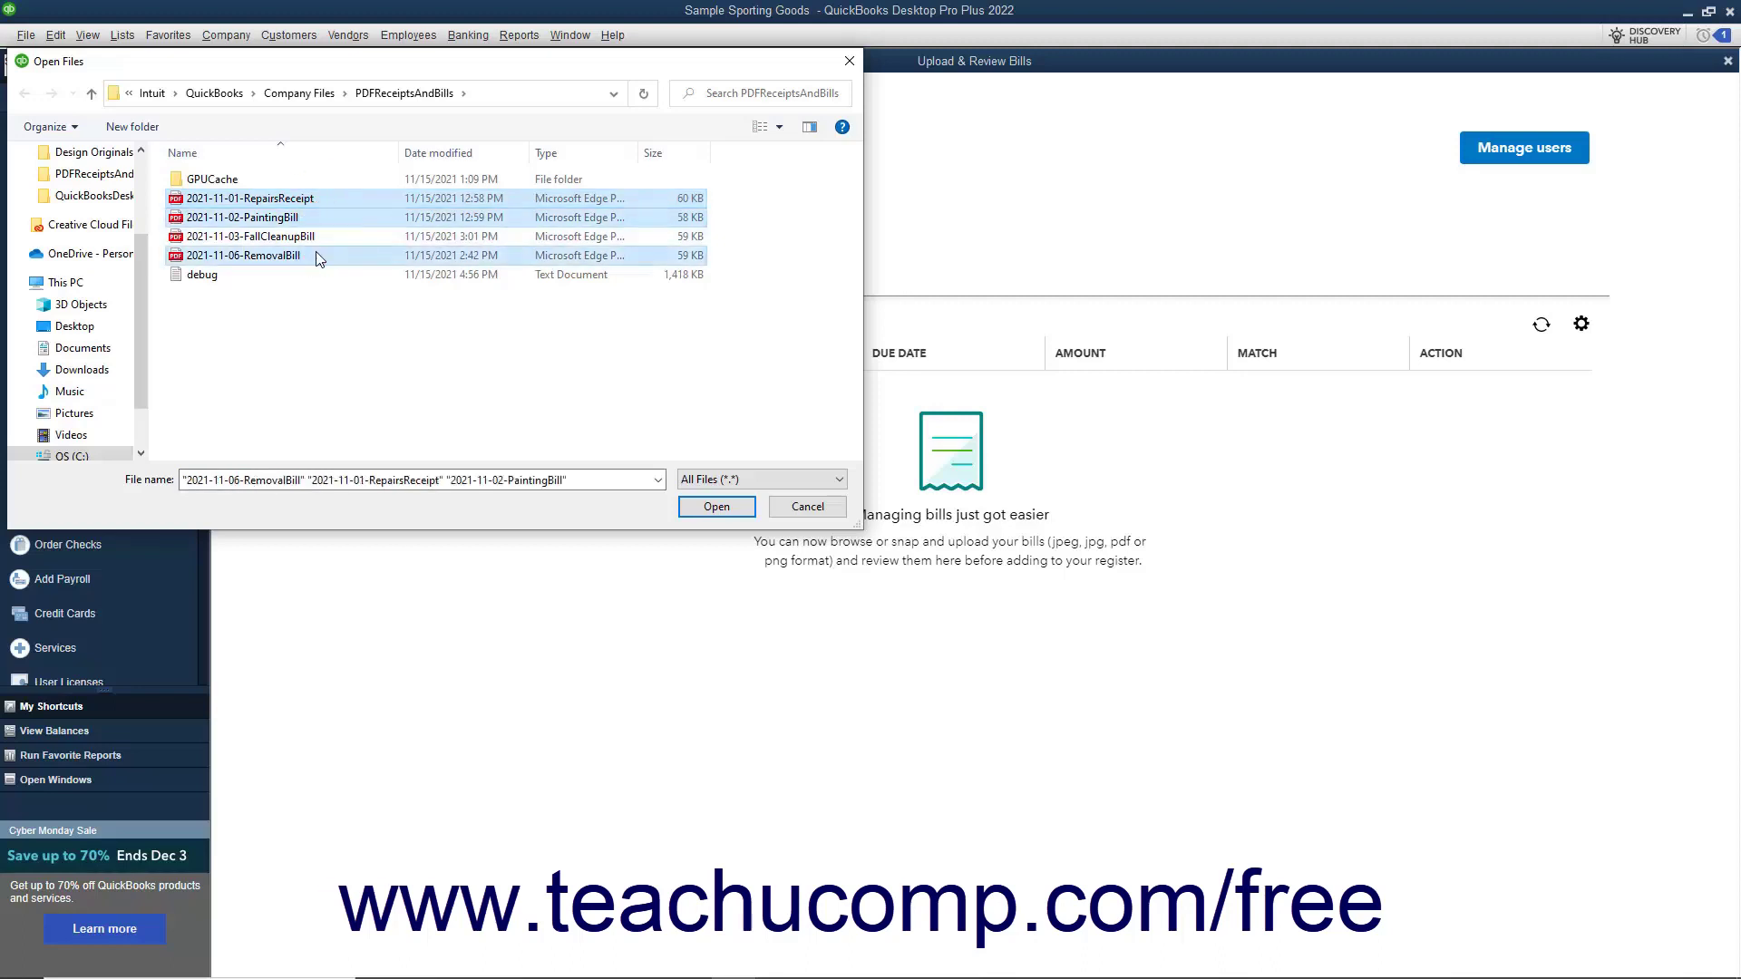
{"action": "left_click", "coordinate": [698, 509]}
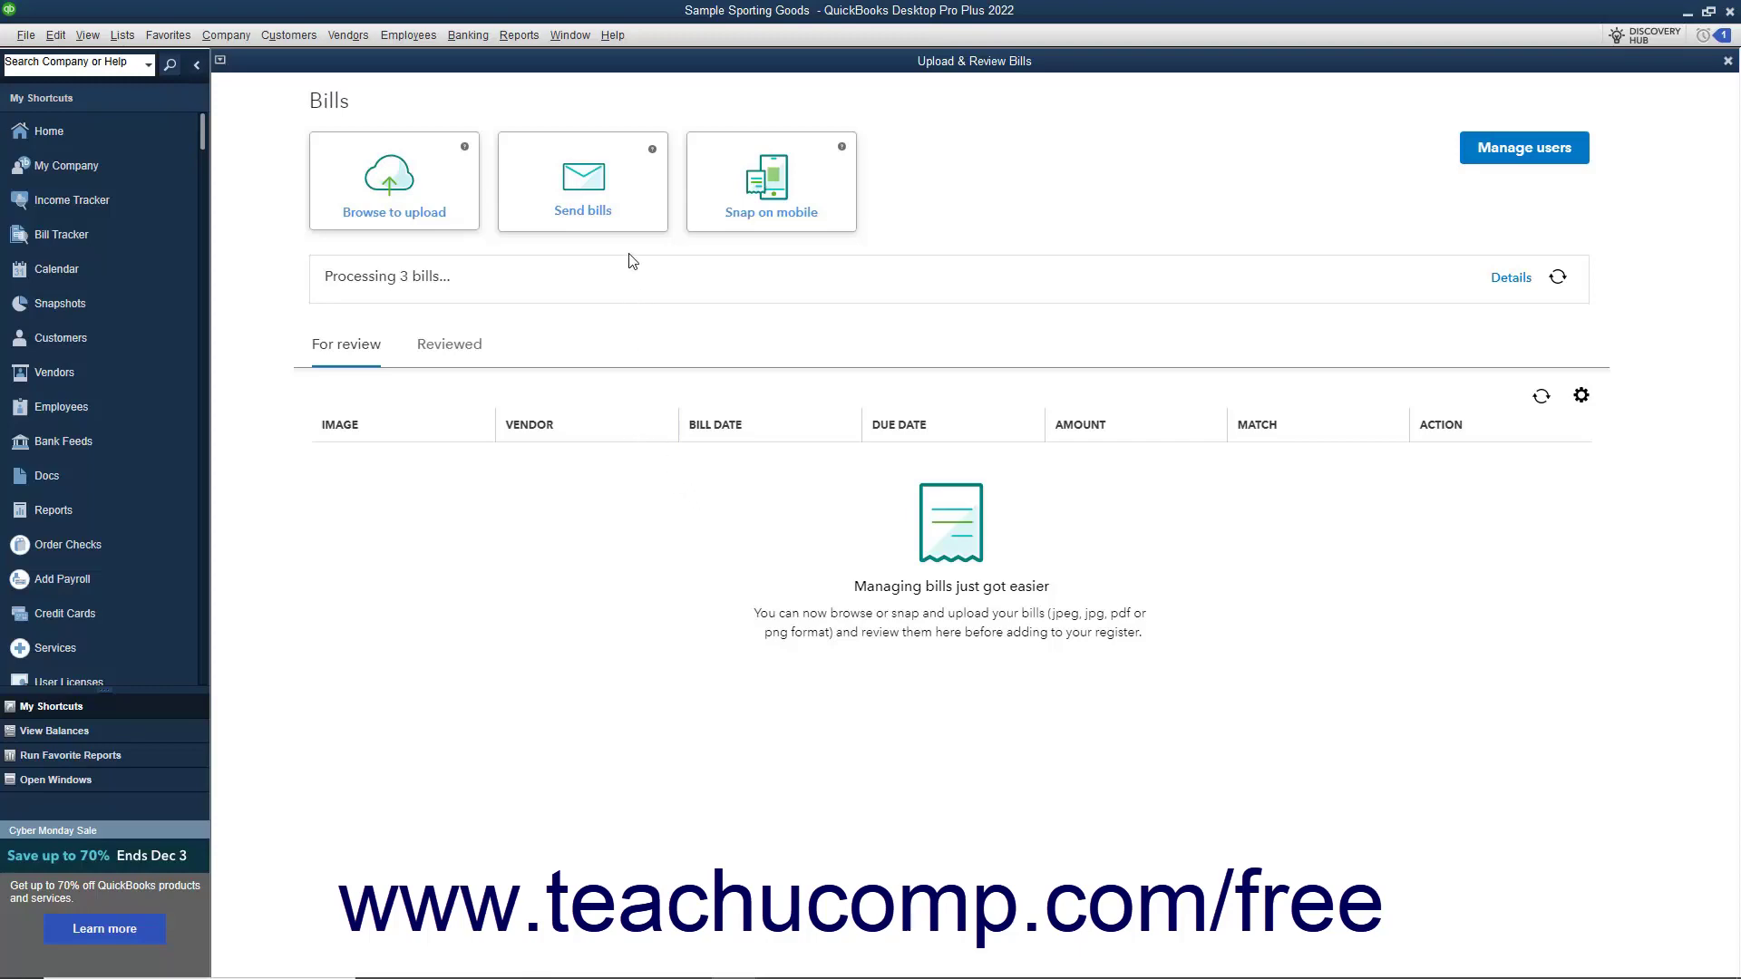
{"action": "left_click", "coordinate": [624, 213]}
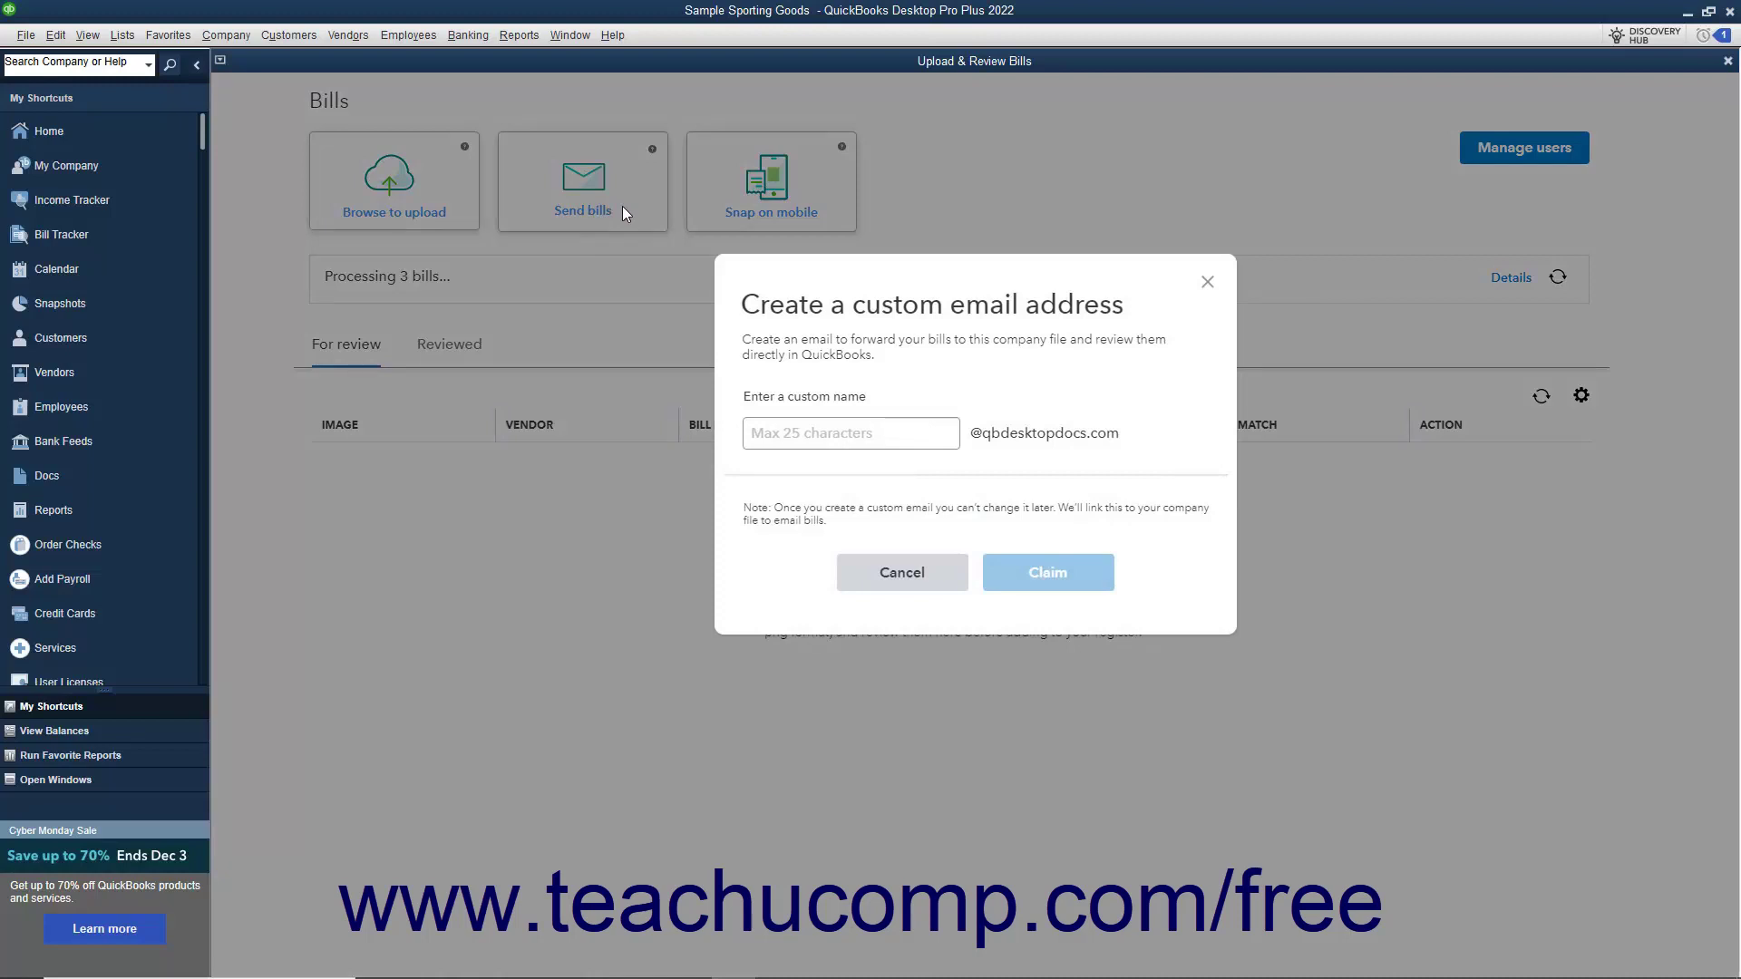
{"action": "left_click", "coordinate": [837, 432]}
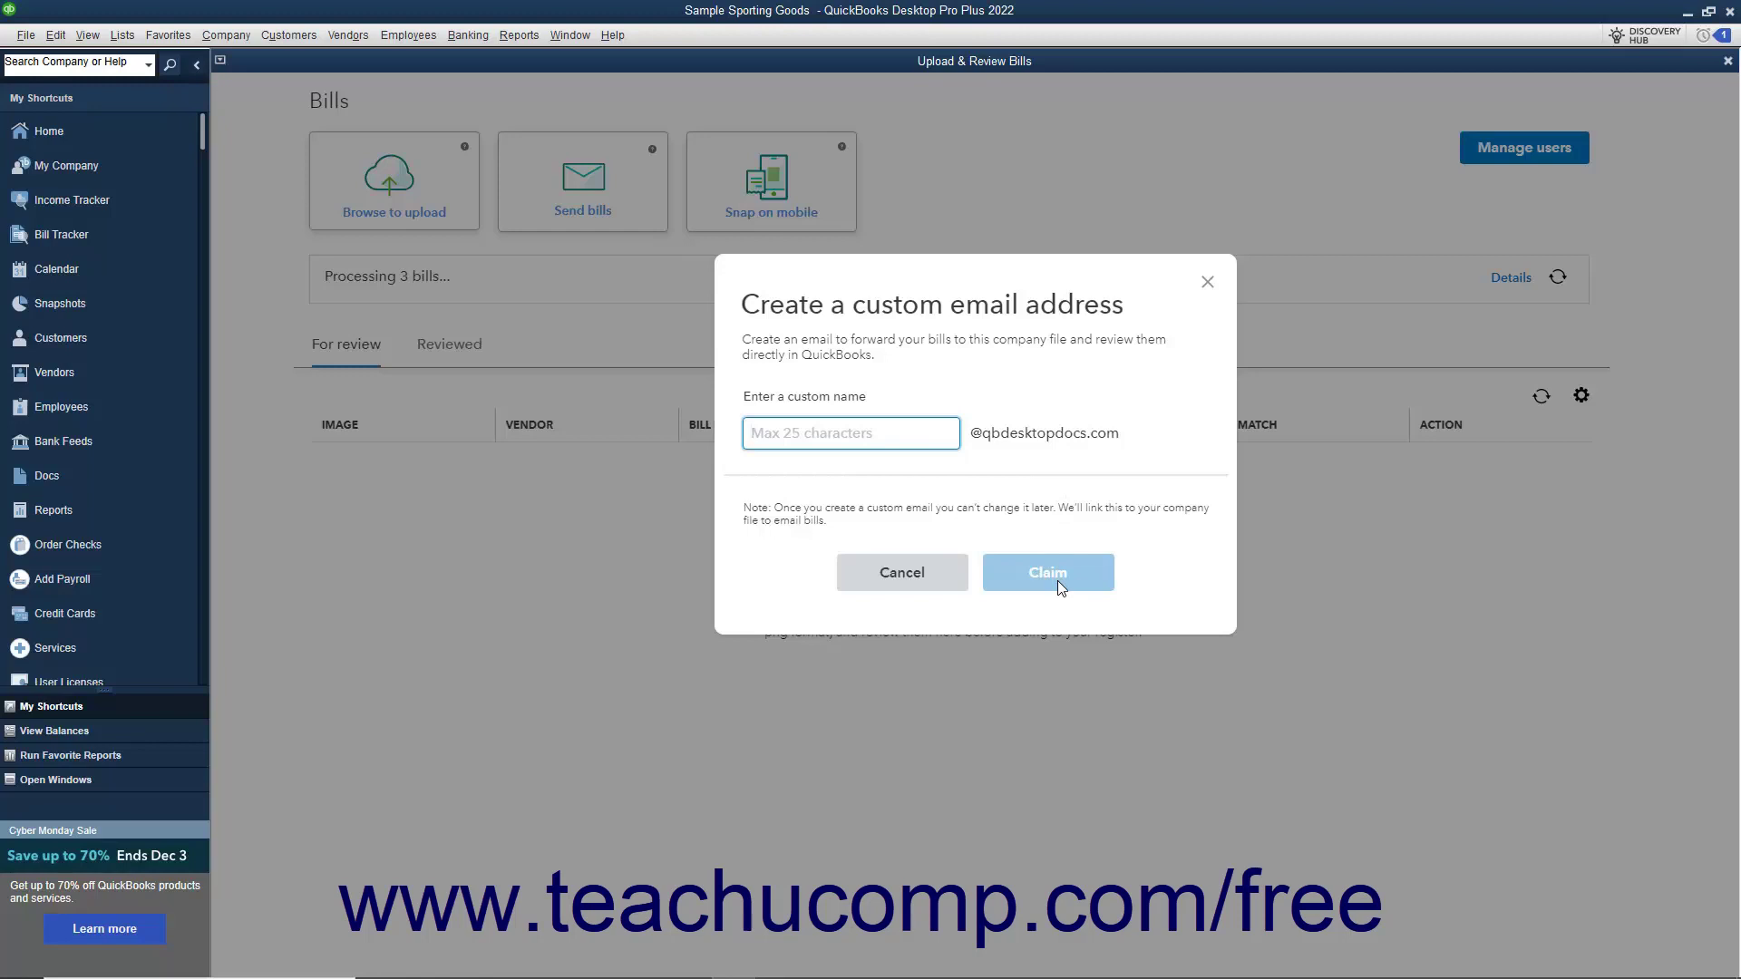
{"action": "left_click", "coordinate": [950, 580]}
{"action": "left_click", "coordinate": [958, 612]}
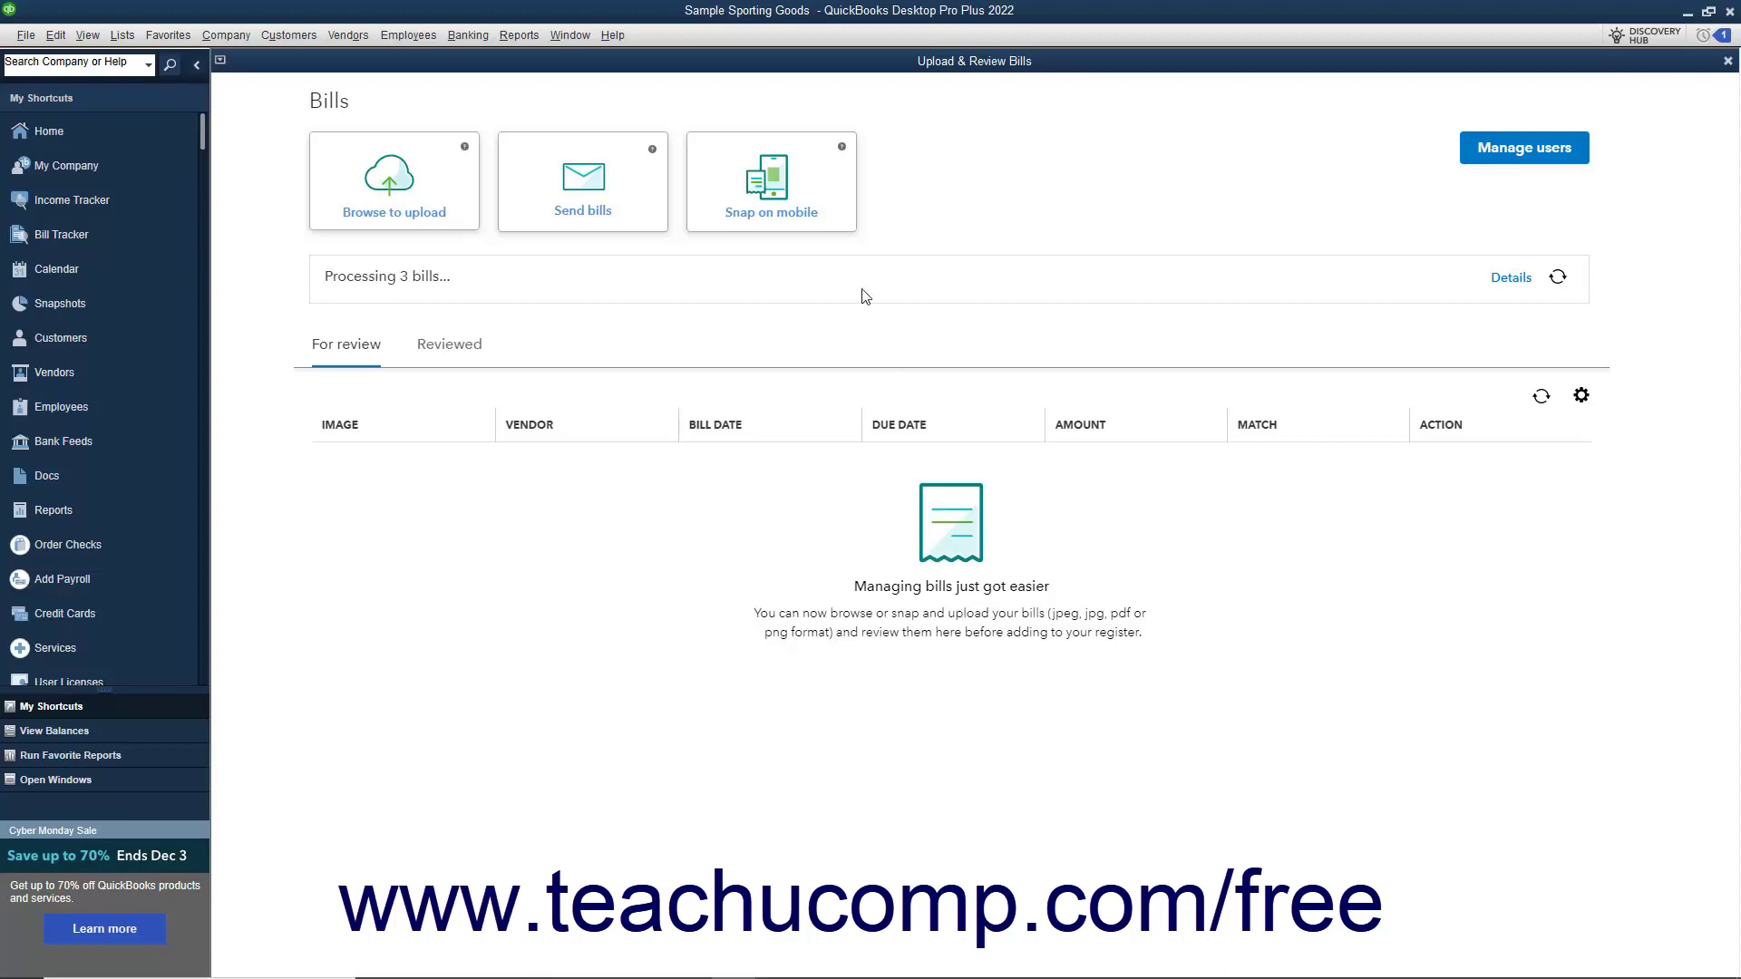
{"action": "left_click", "coordinate": [820, 223]}
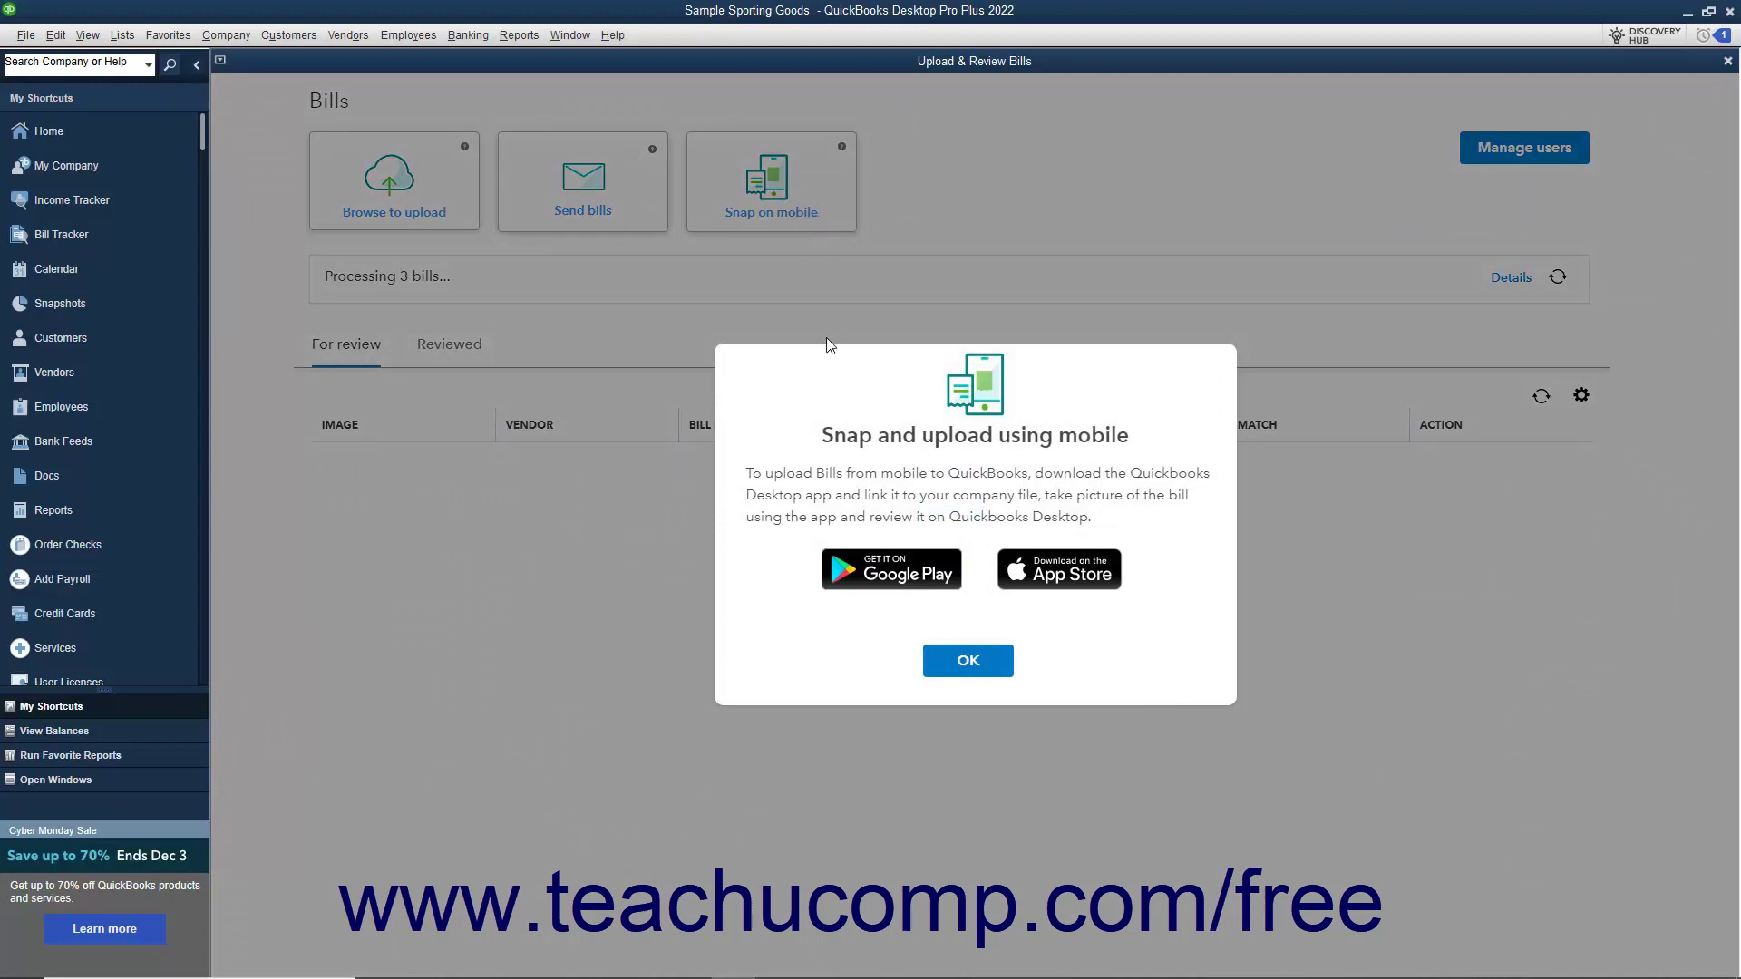
{"action": "left_click", "coordinate": [970, 663]}
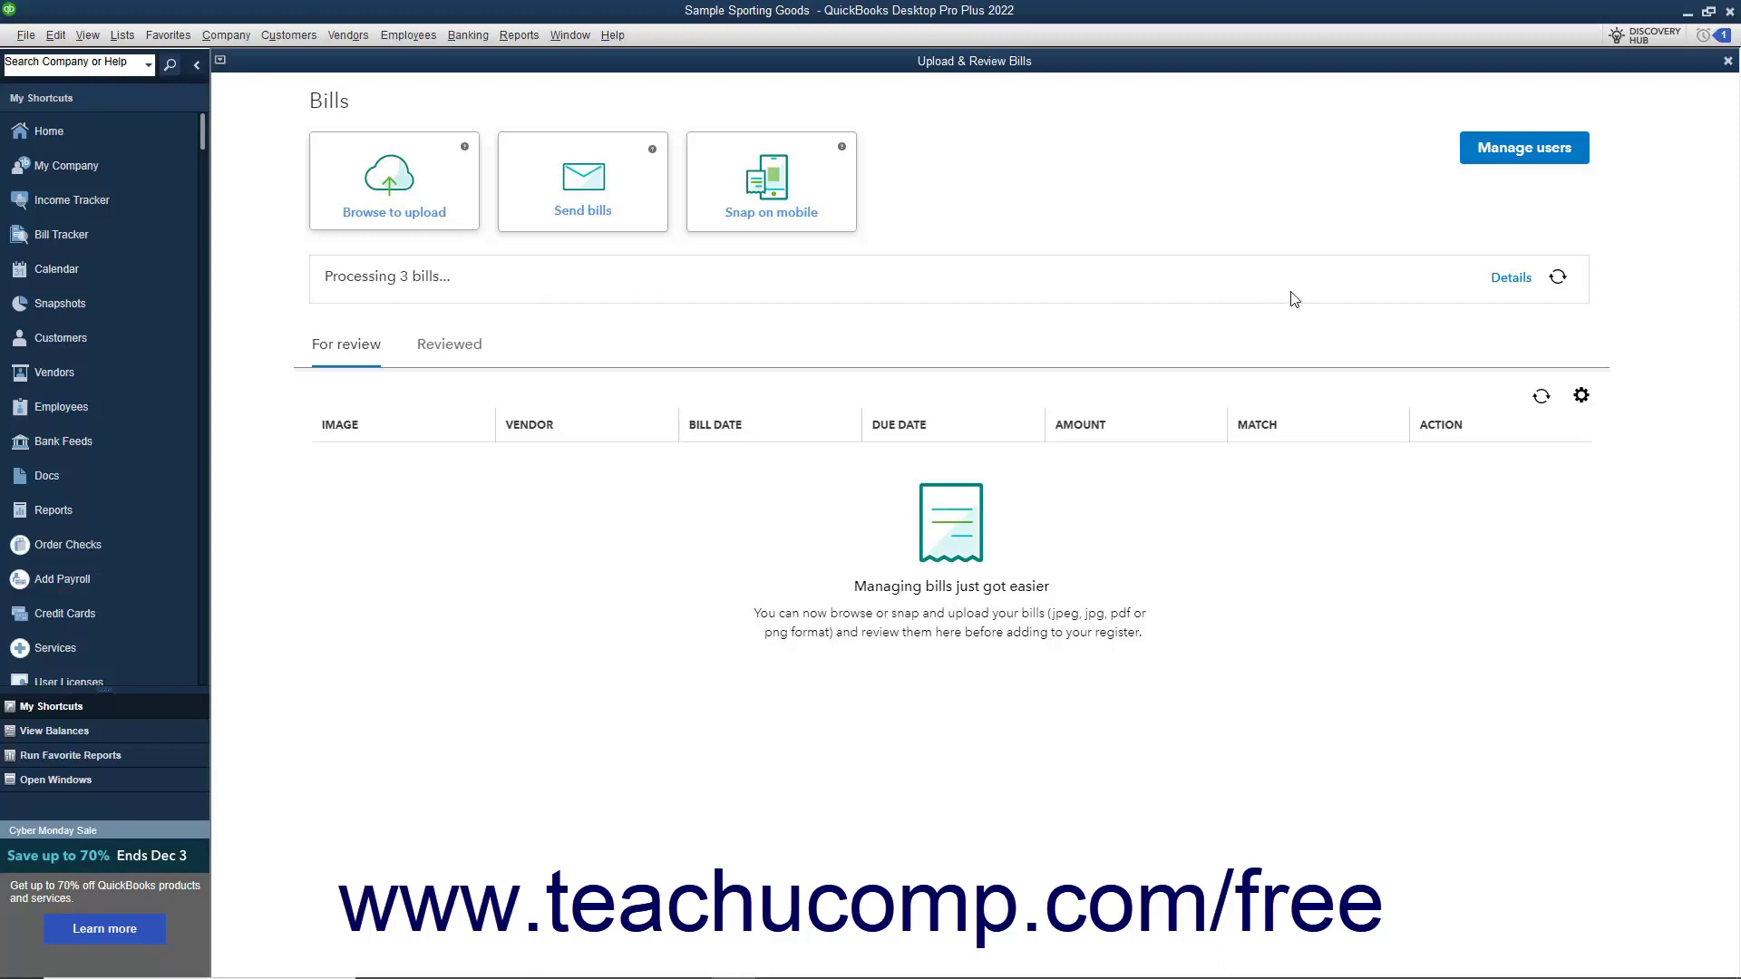
- Check the processing details, then refresh so the $105, $70 and $400 bills appear for review
{"action": "left_click", "coordinate": [1510, 281]}
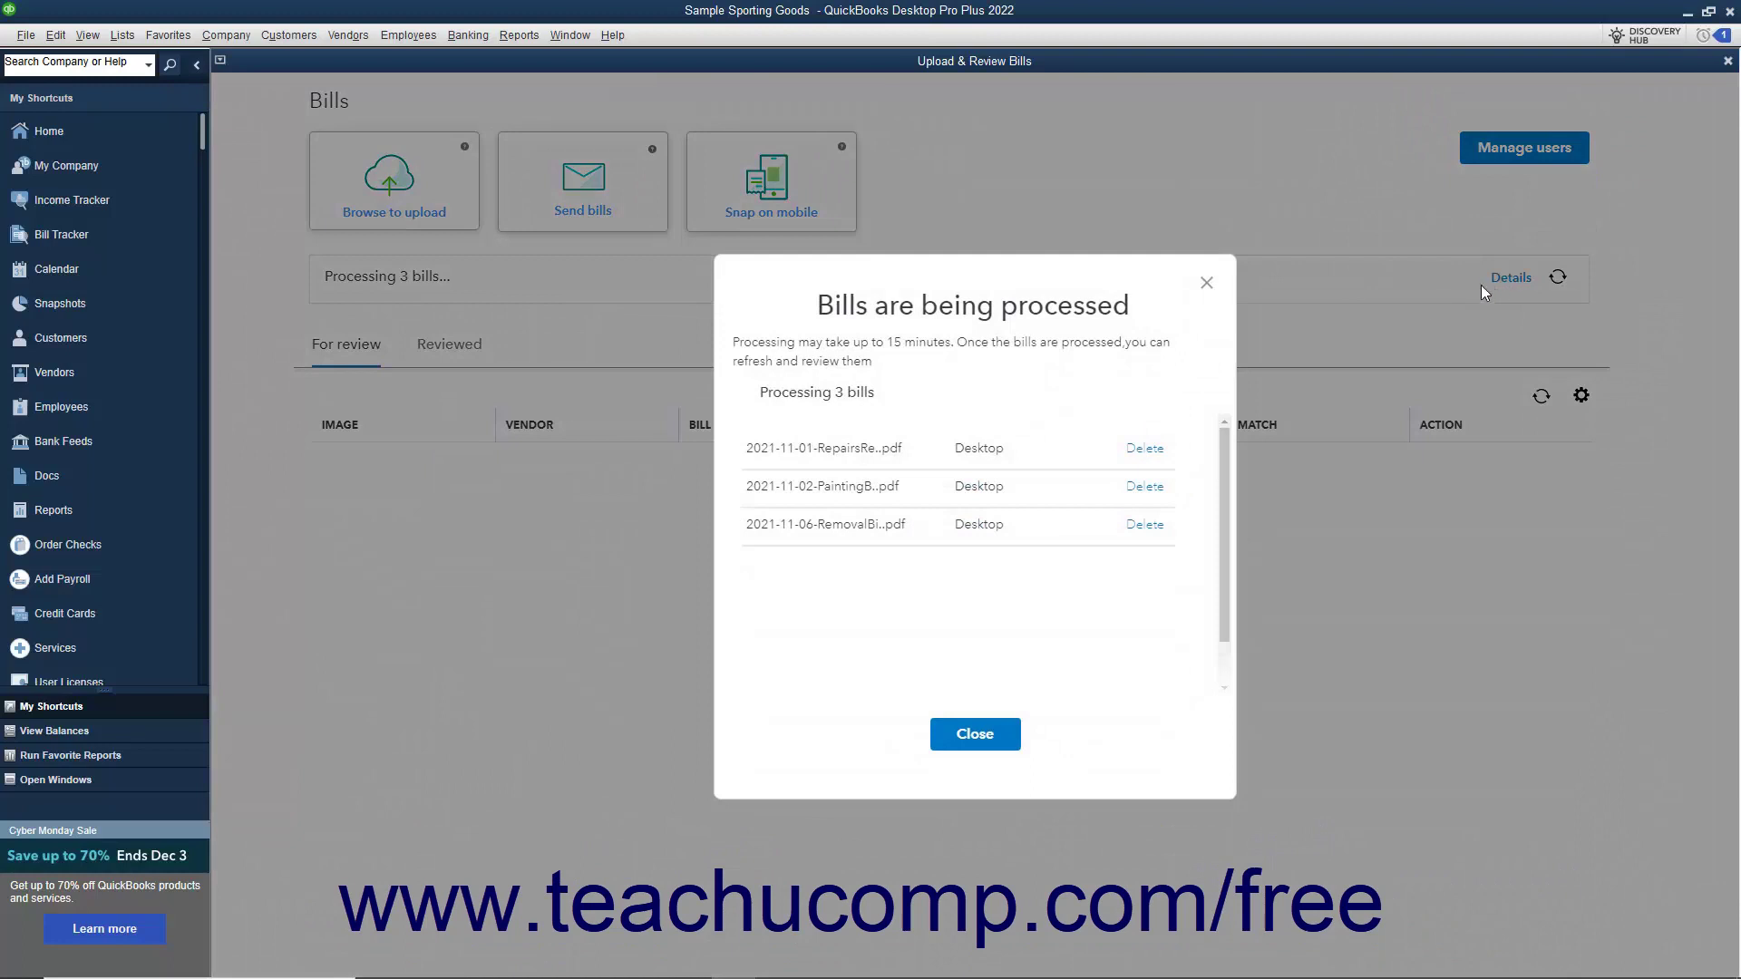
{"action": "left_click", "coordinate": [998, 735]}
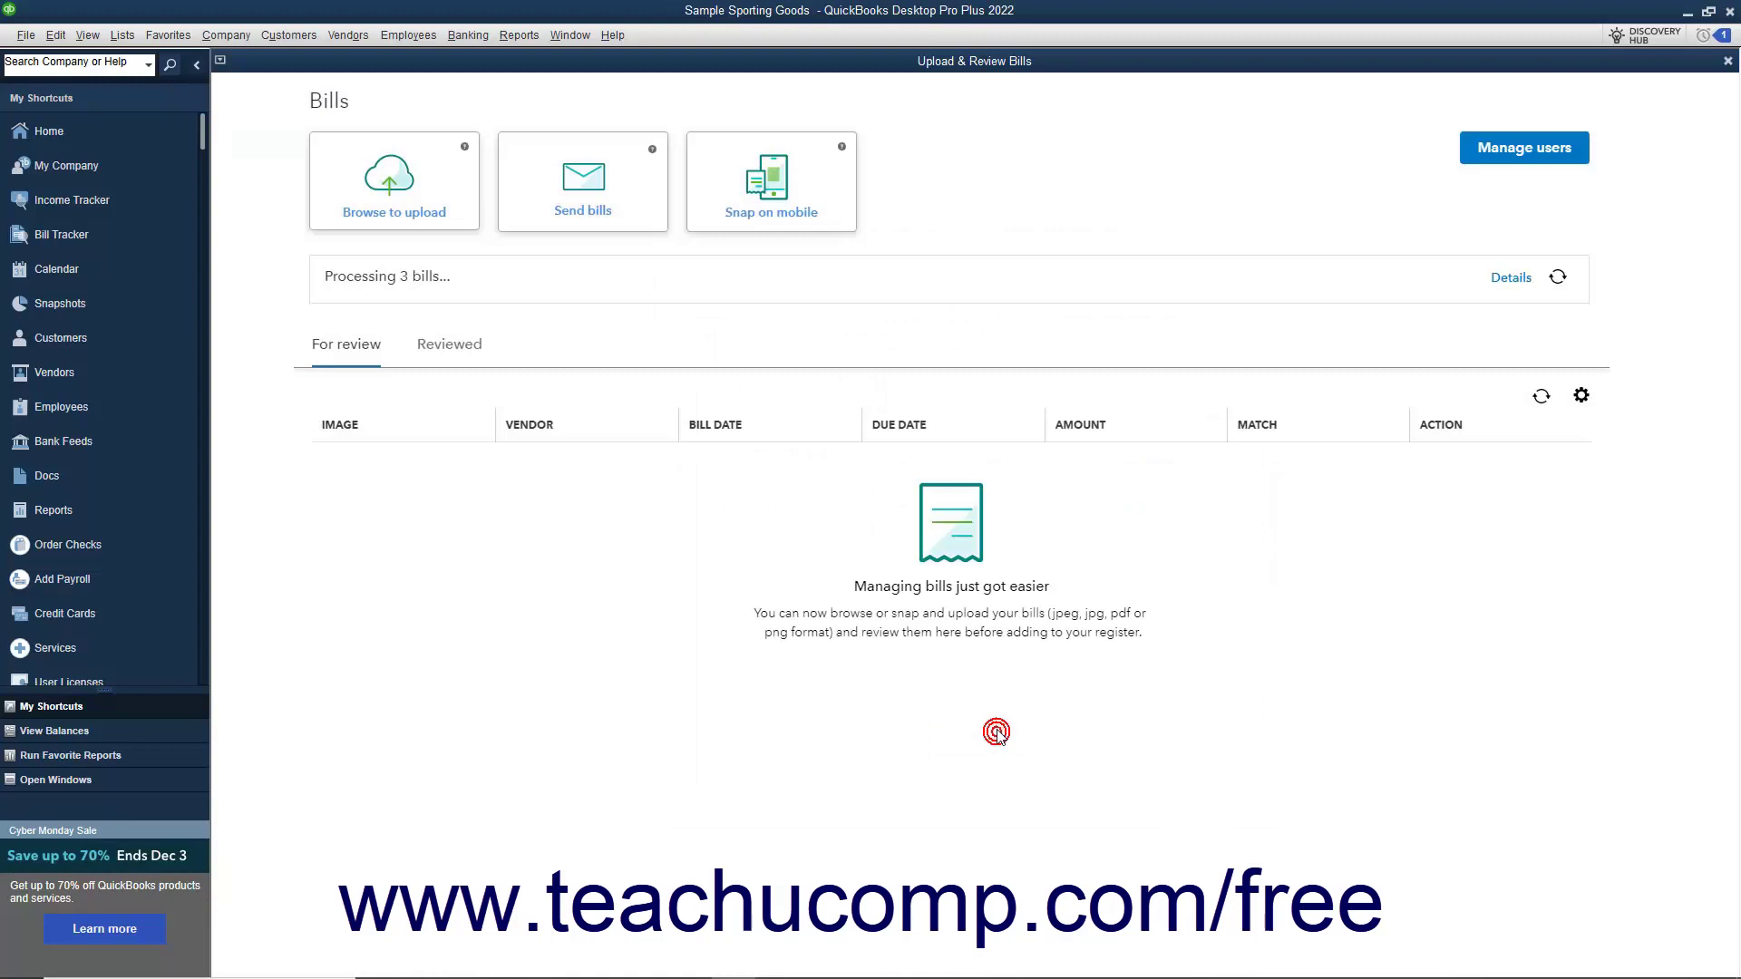
{"action": "left_click", "coordinate": [1558, 280]}
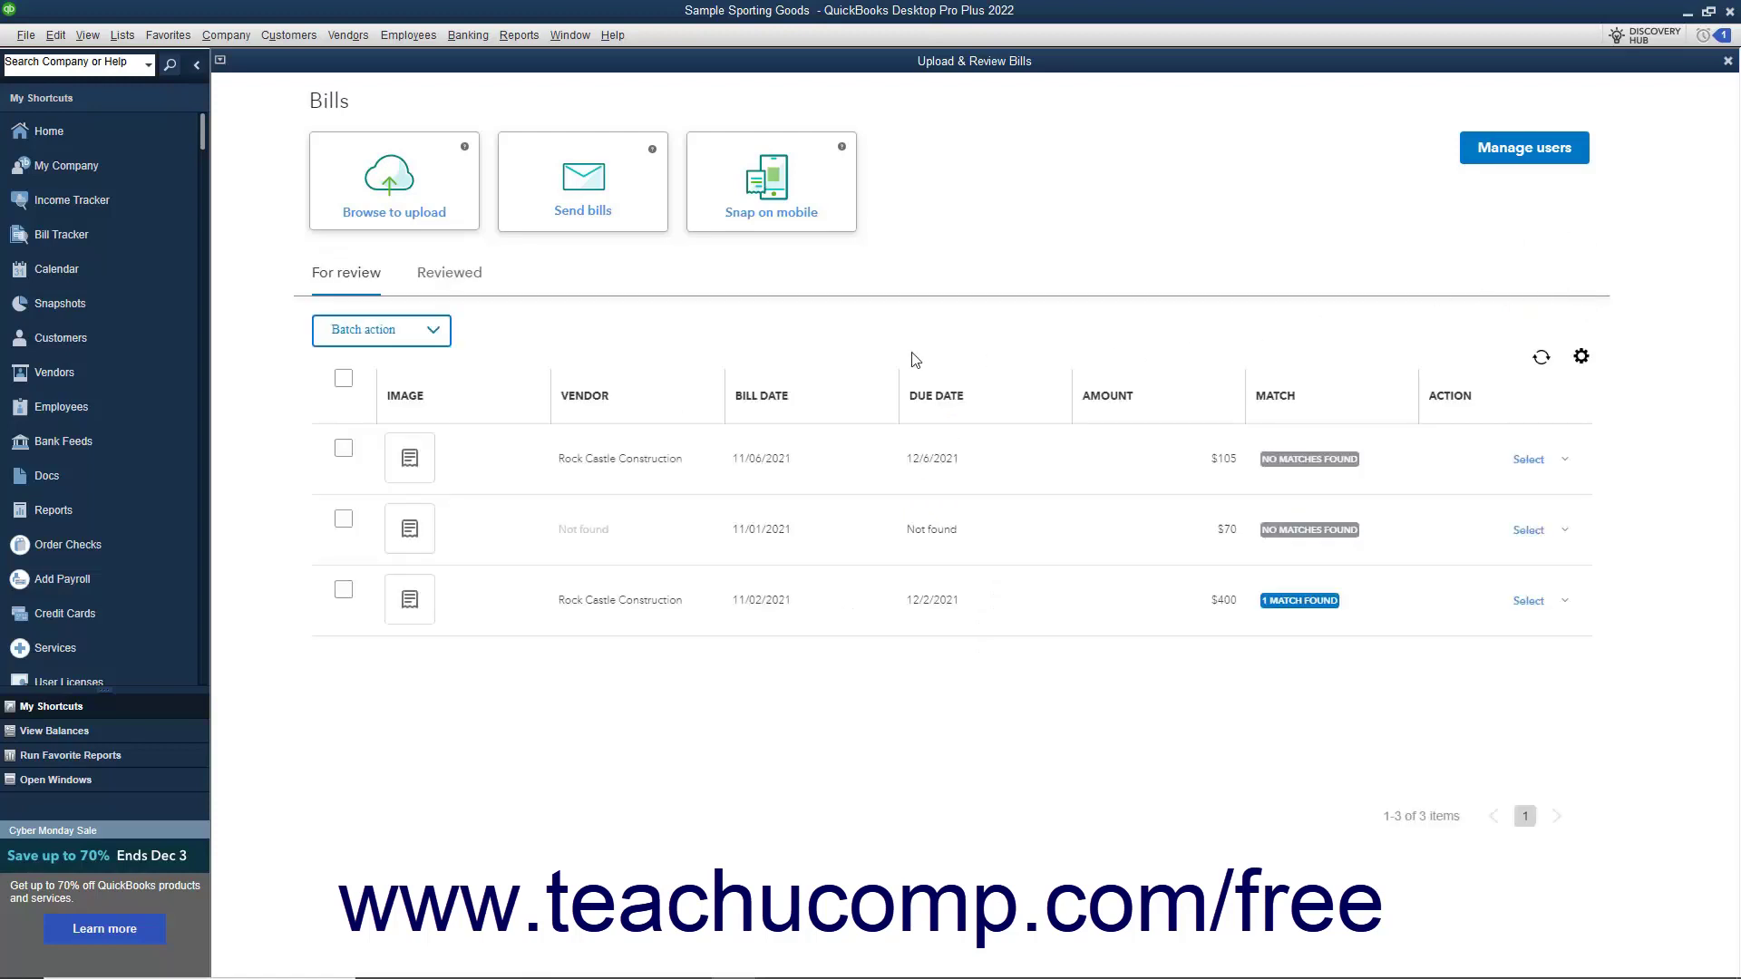
{"action": "left_click", "coordinate": [359, 288]}
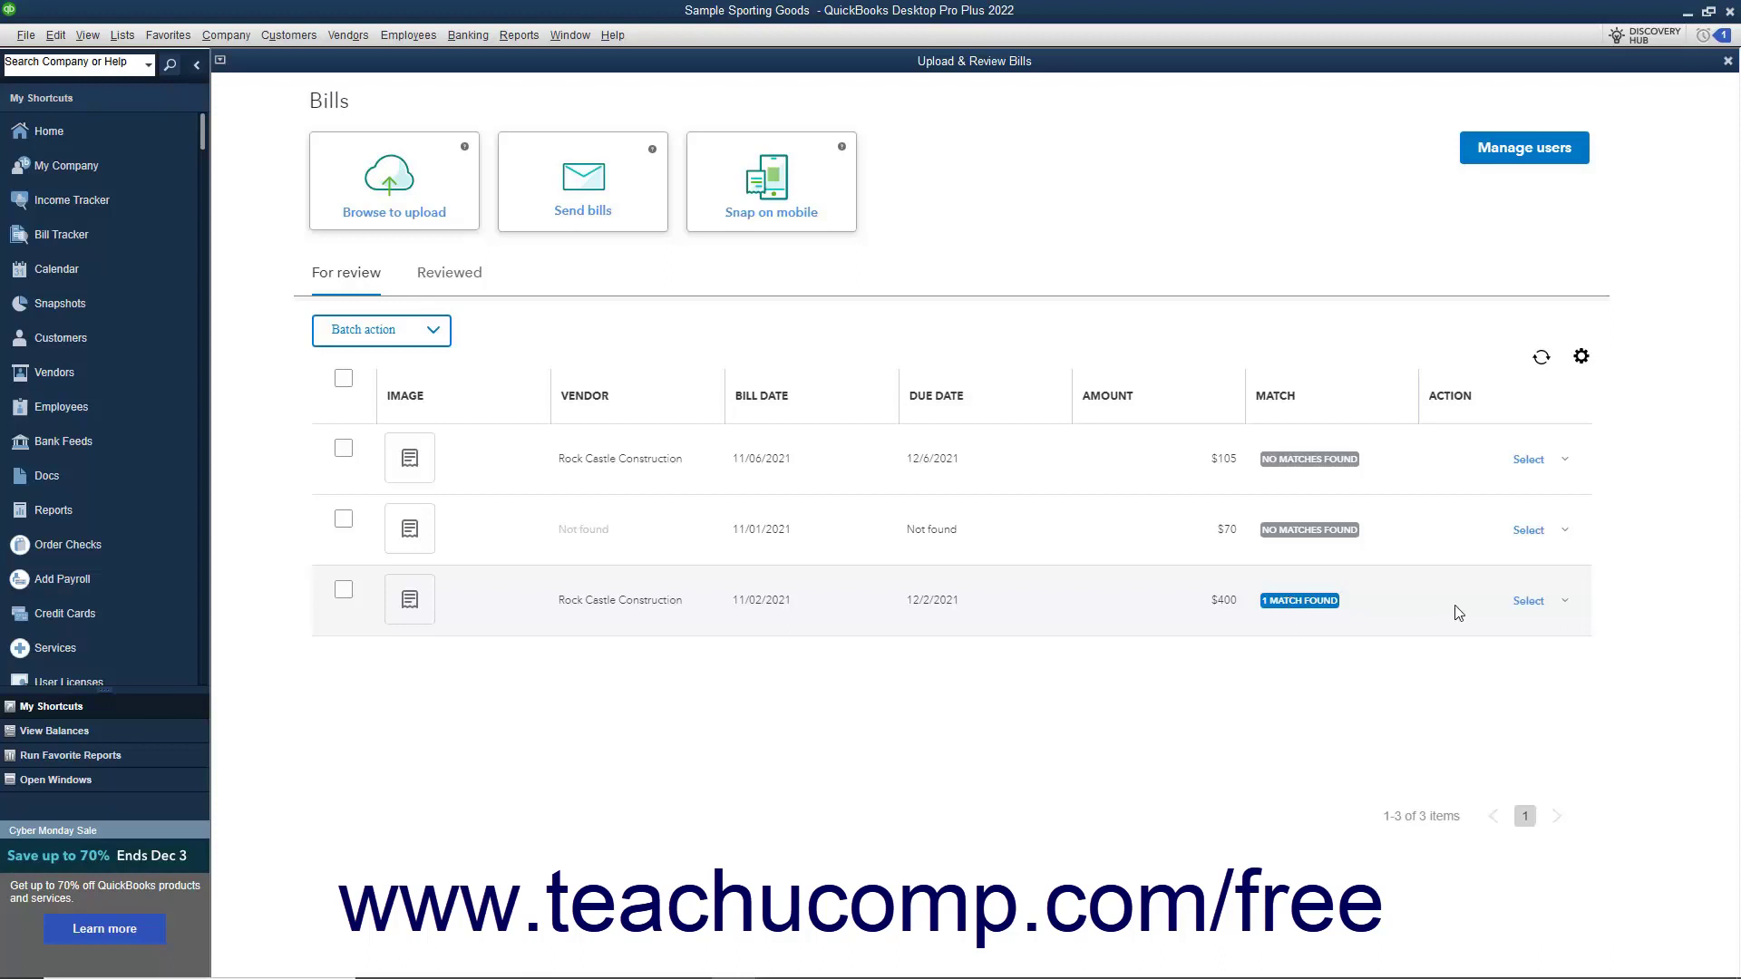
- Review the $400 Rock Castle Construction bill, mark it reviewed, and attach it to its match
{"action": "left_click", "coordinate": [1562, 616]}
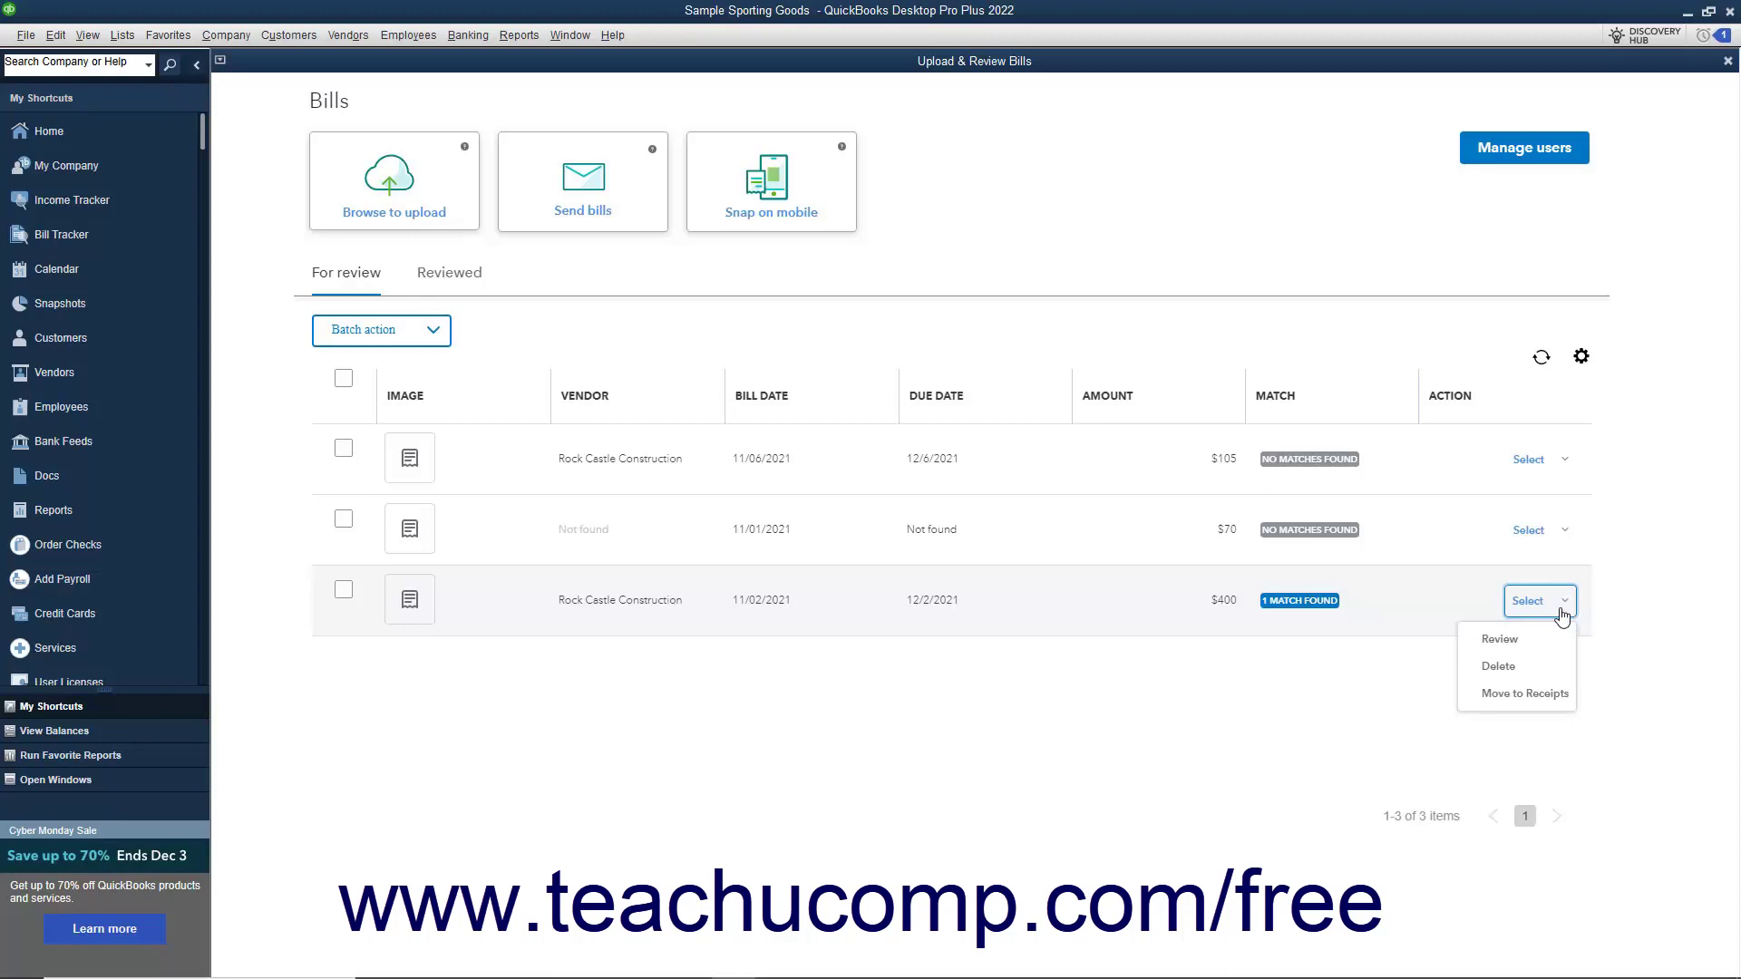
{"action": "left_click", "coordinate": [1537, 641]}
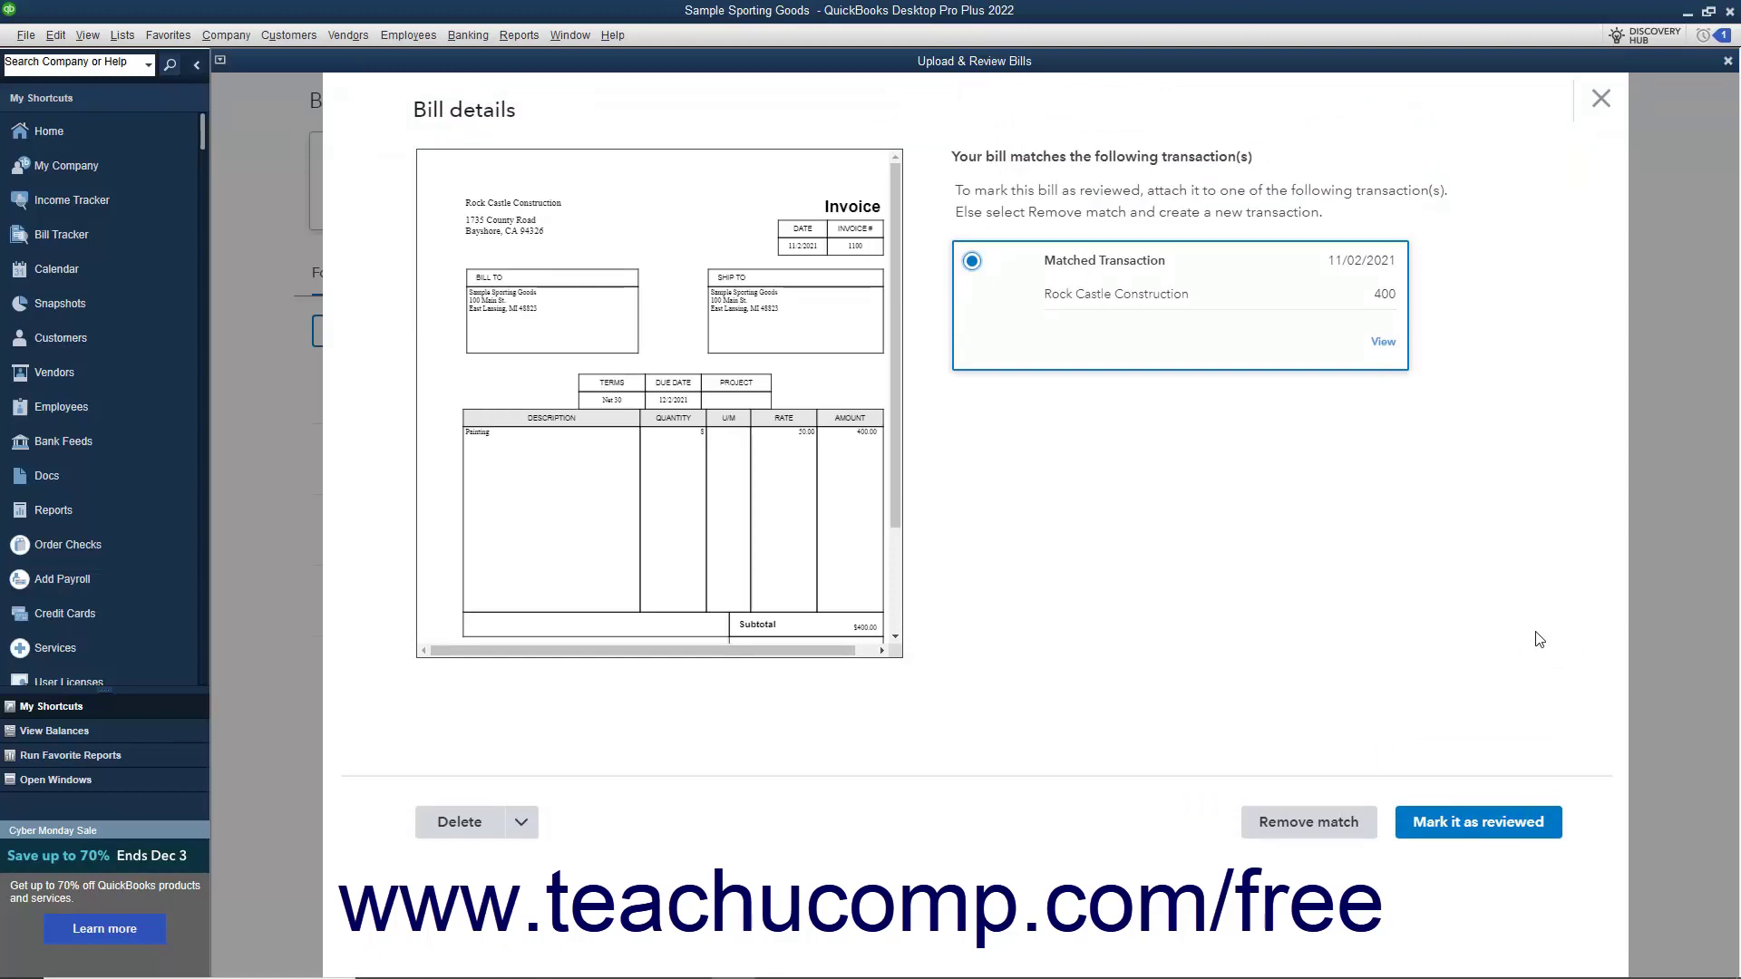
{"action": "left_click", "coordinate": [1454, 832]}
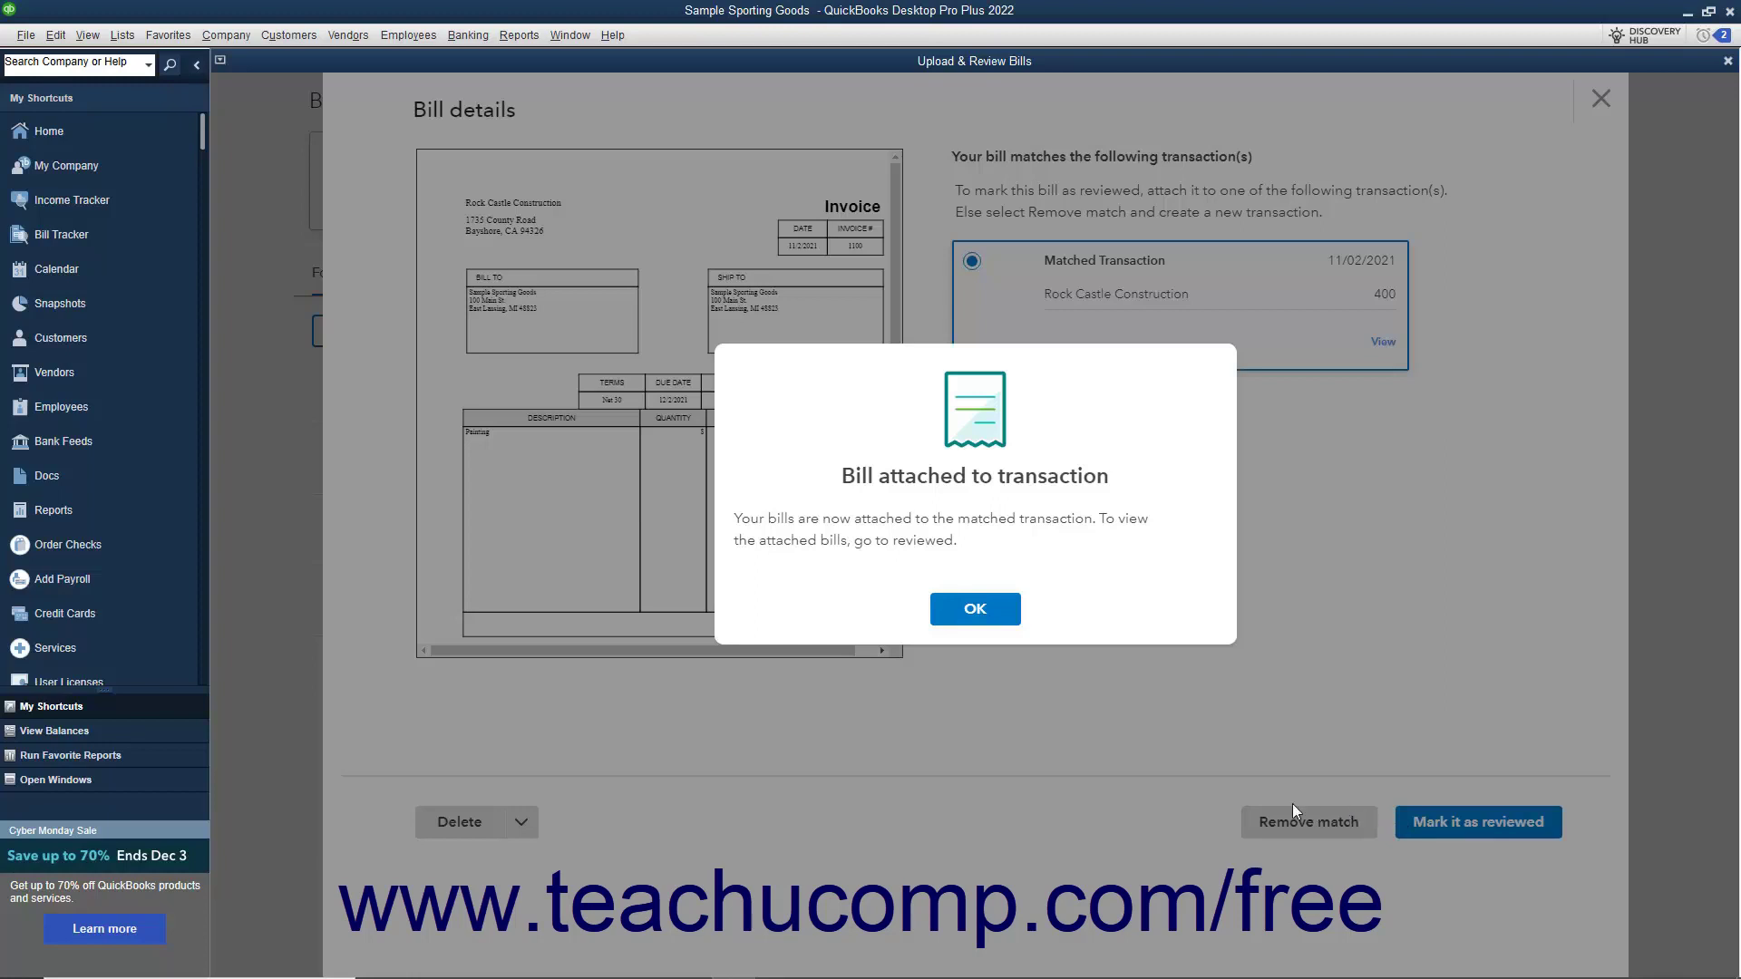
{"action": "left_click", "coordinate": [993, 610]}
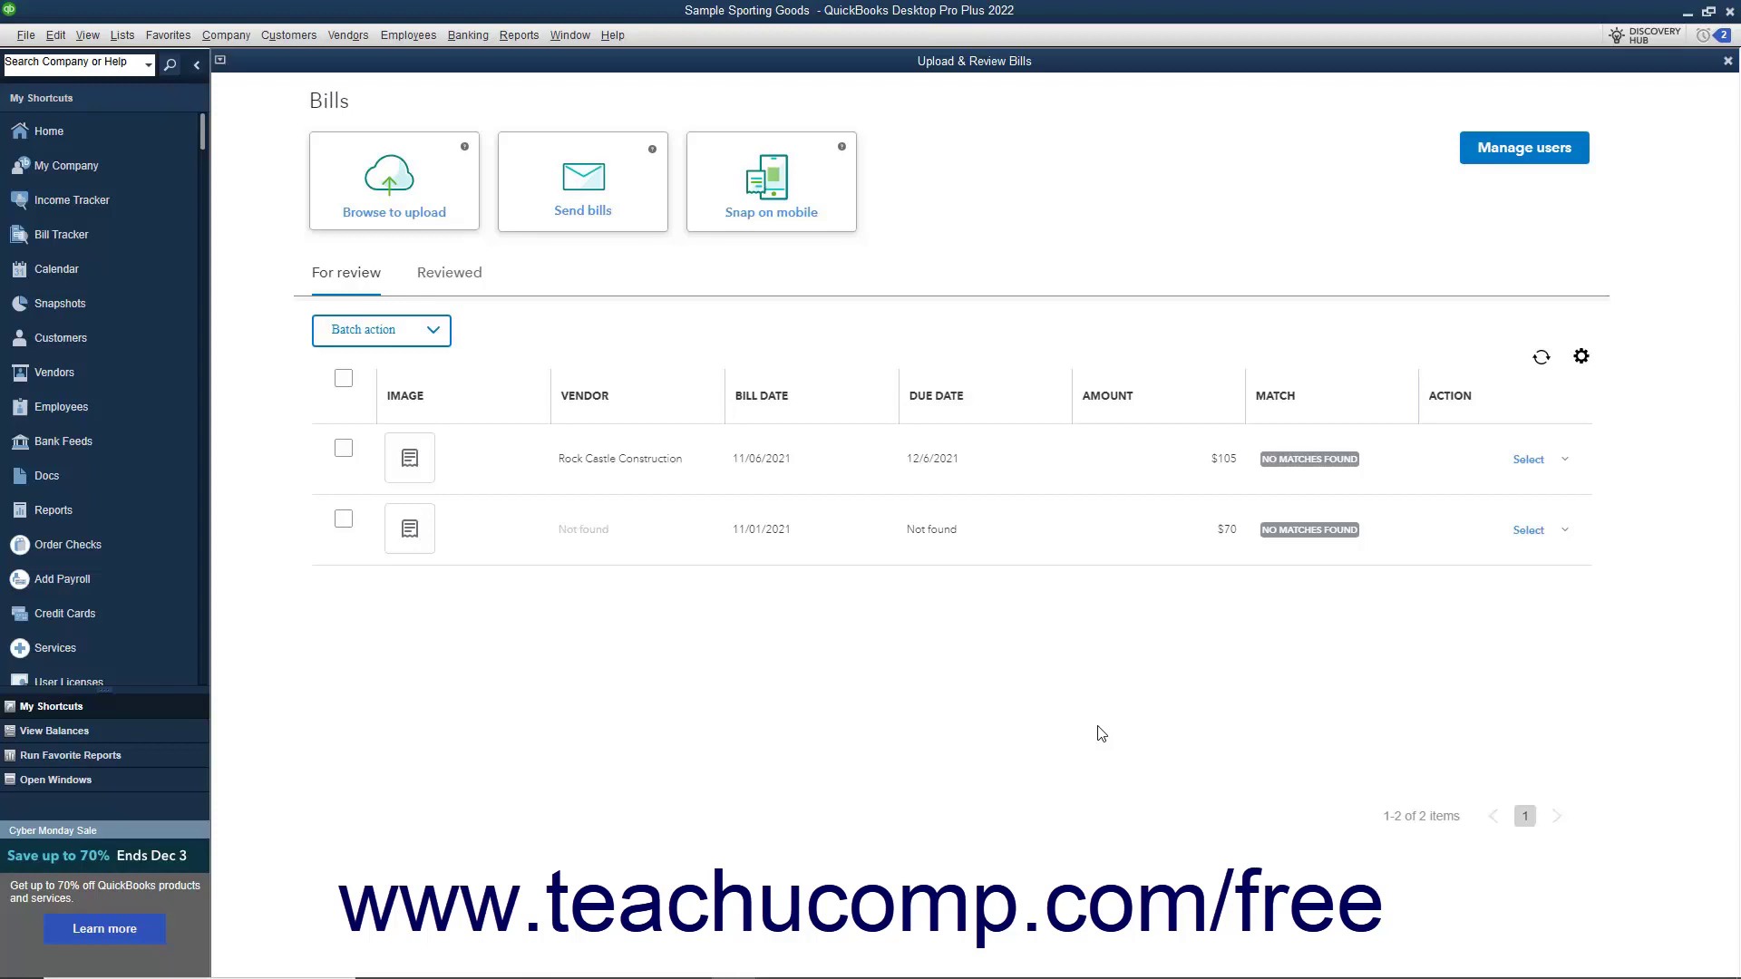
- Import the $105 bill with Ref. No. 1101, charge it to Repairs and Maintenance, and save
{"action": "left_click", "coordinate": [1565, 462]}
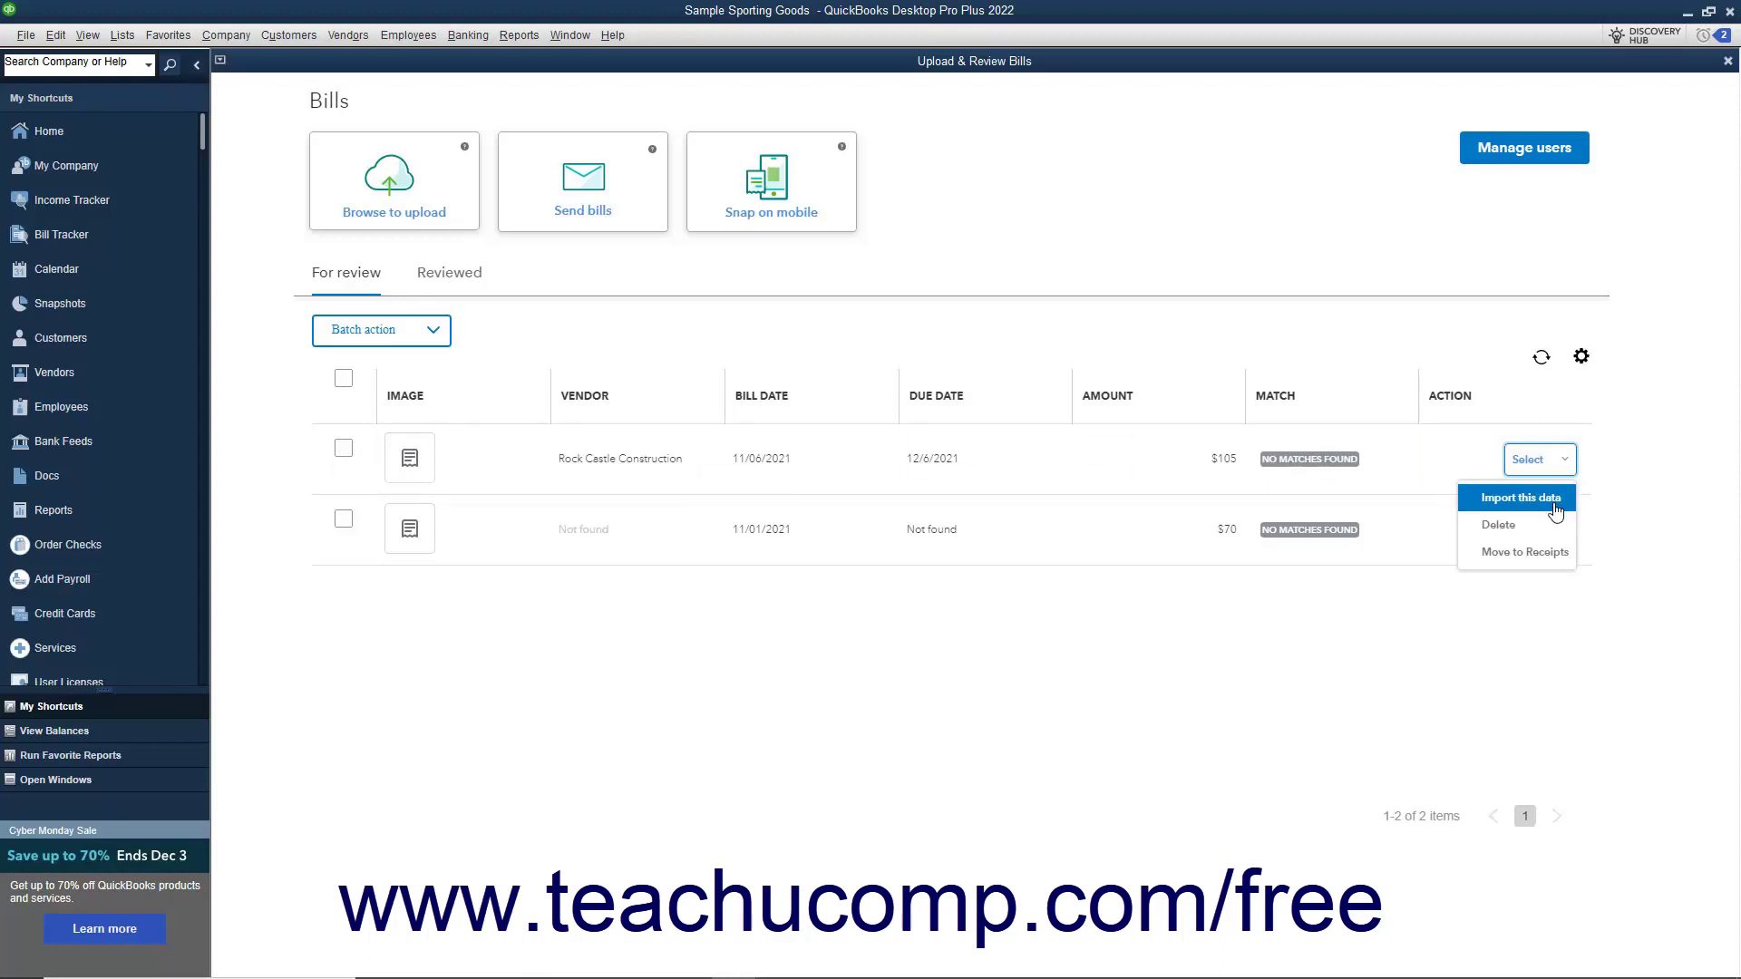
{"action": "left_click", "coordinate": [1555, 508]}
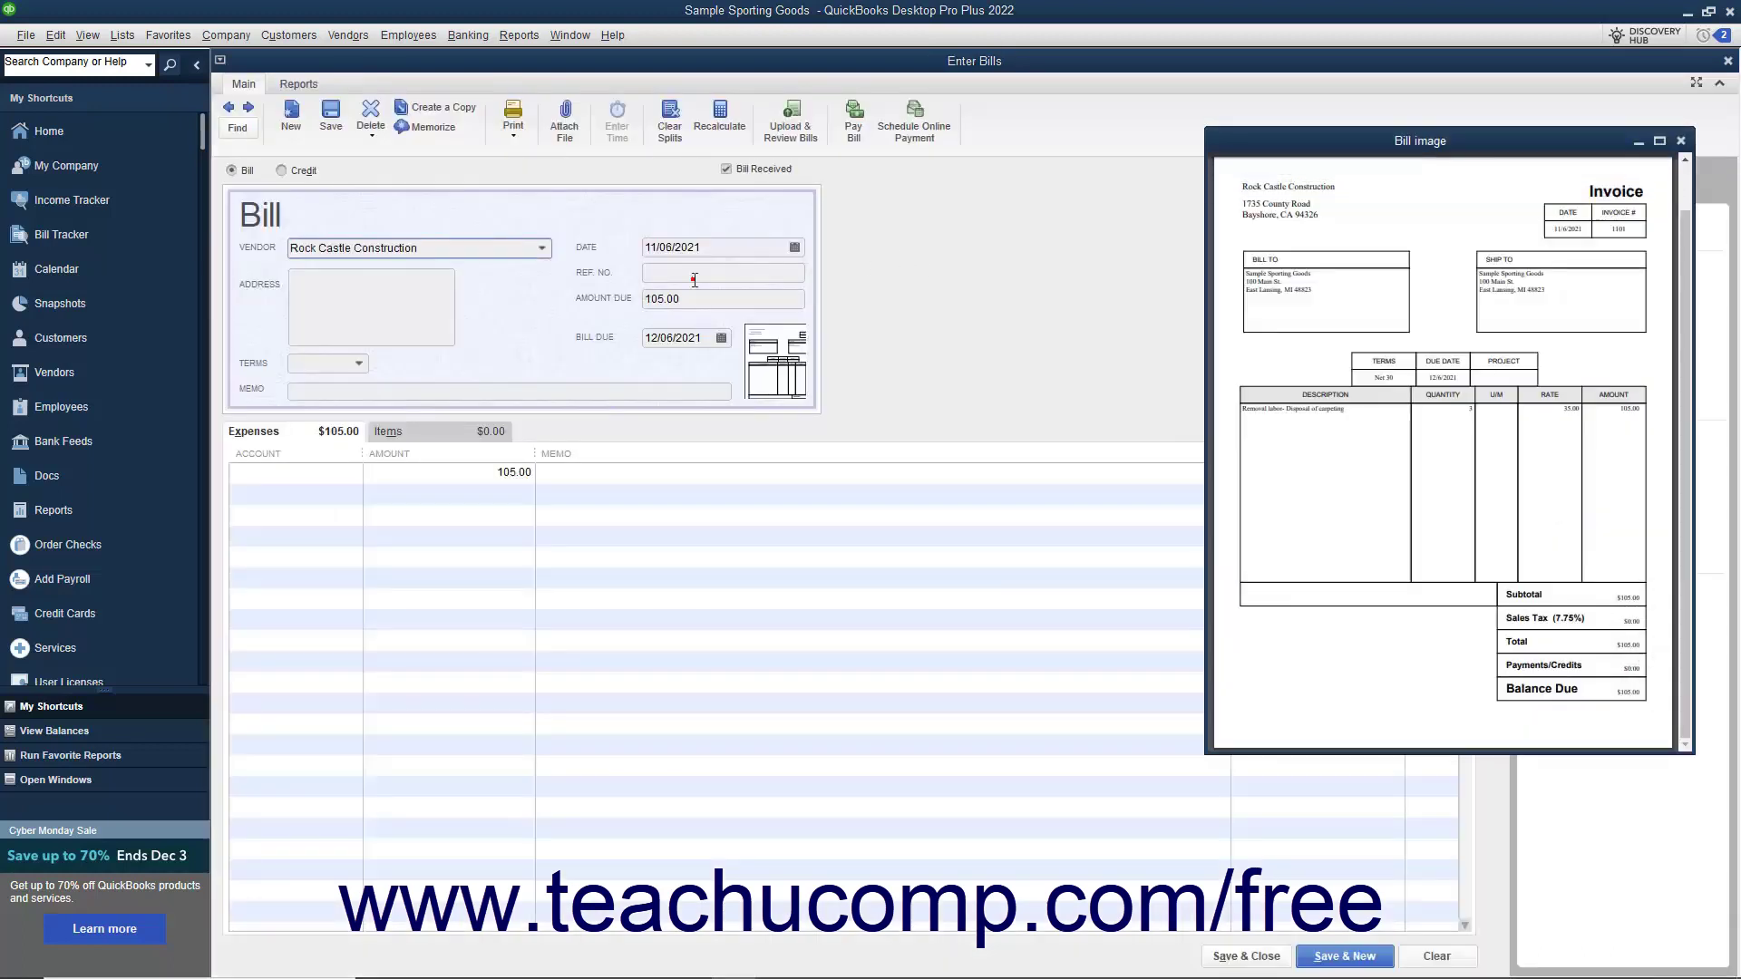
{"action": "left_click", "coordinate": [694, 277]}
{"action": "type", "text": "1101"}
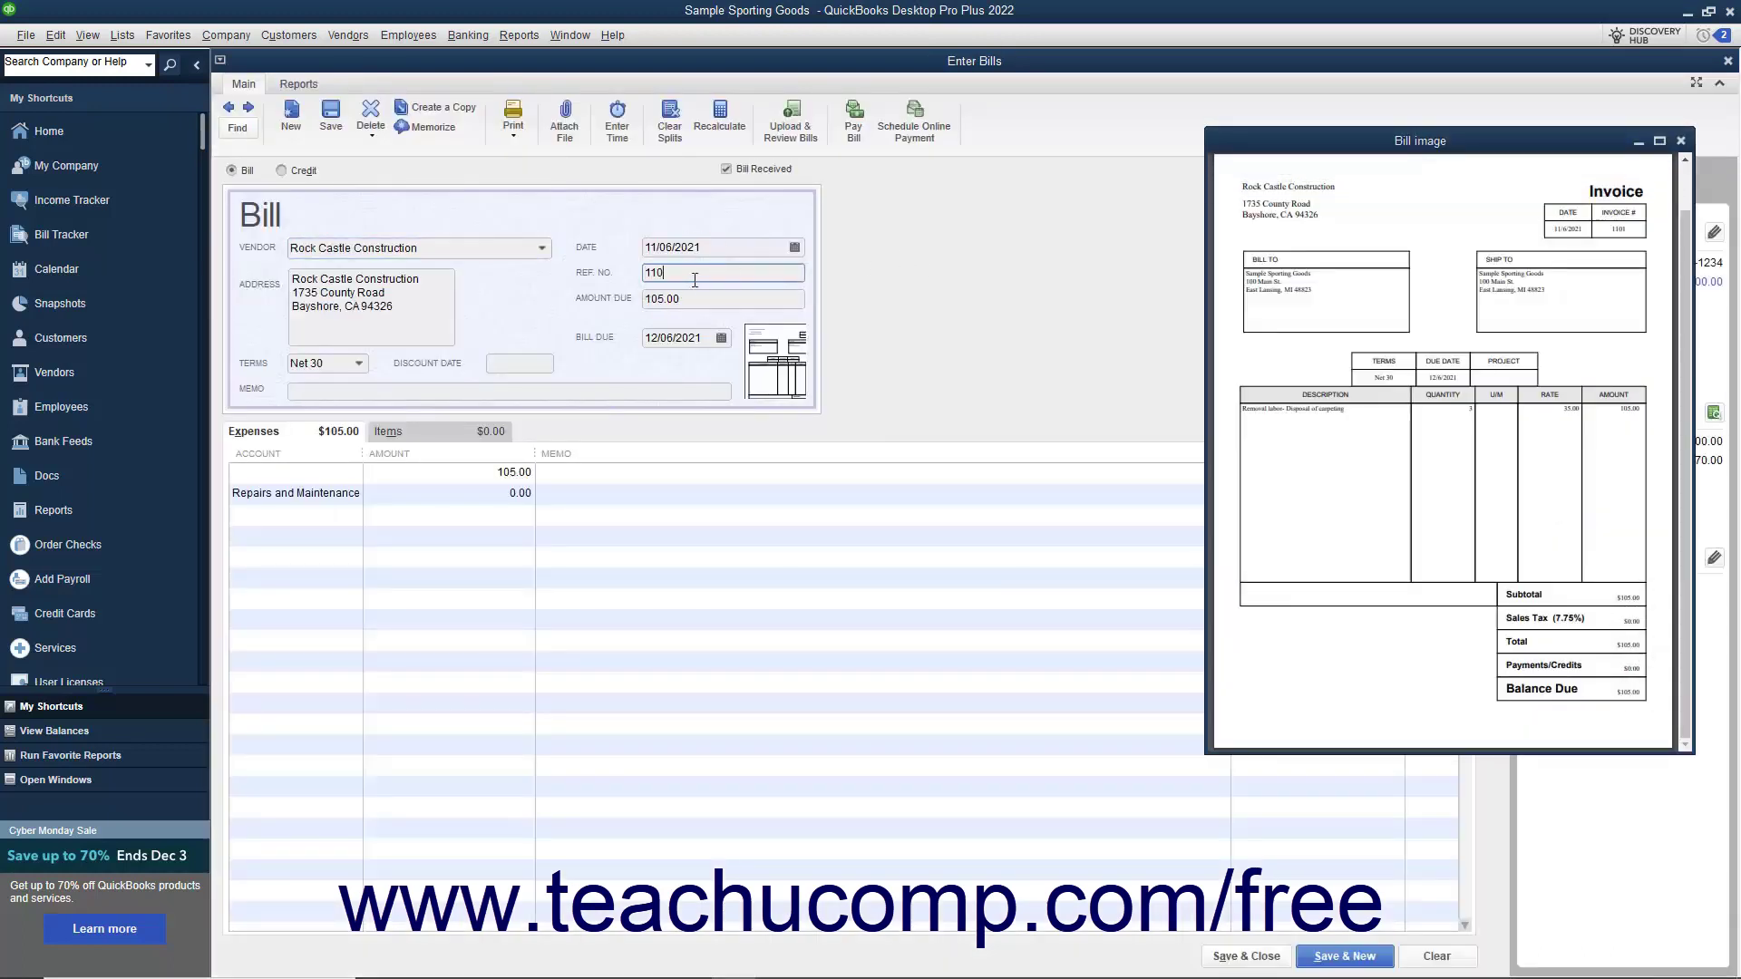
{"action": "left_click", "coordinate": [706, 298]}
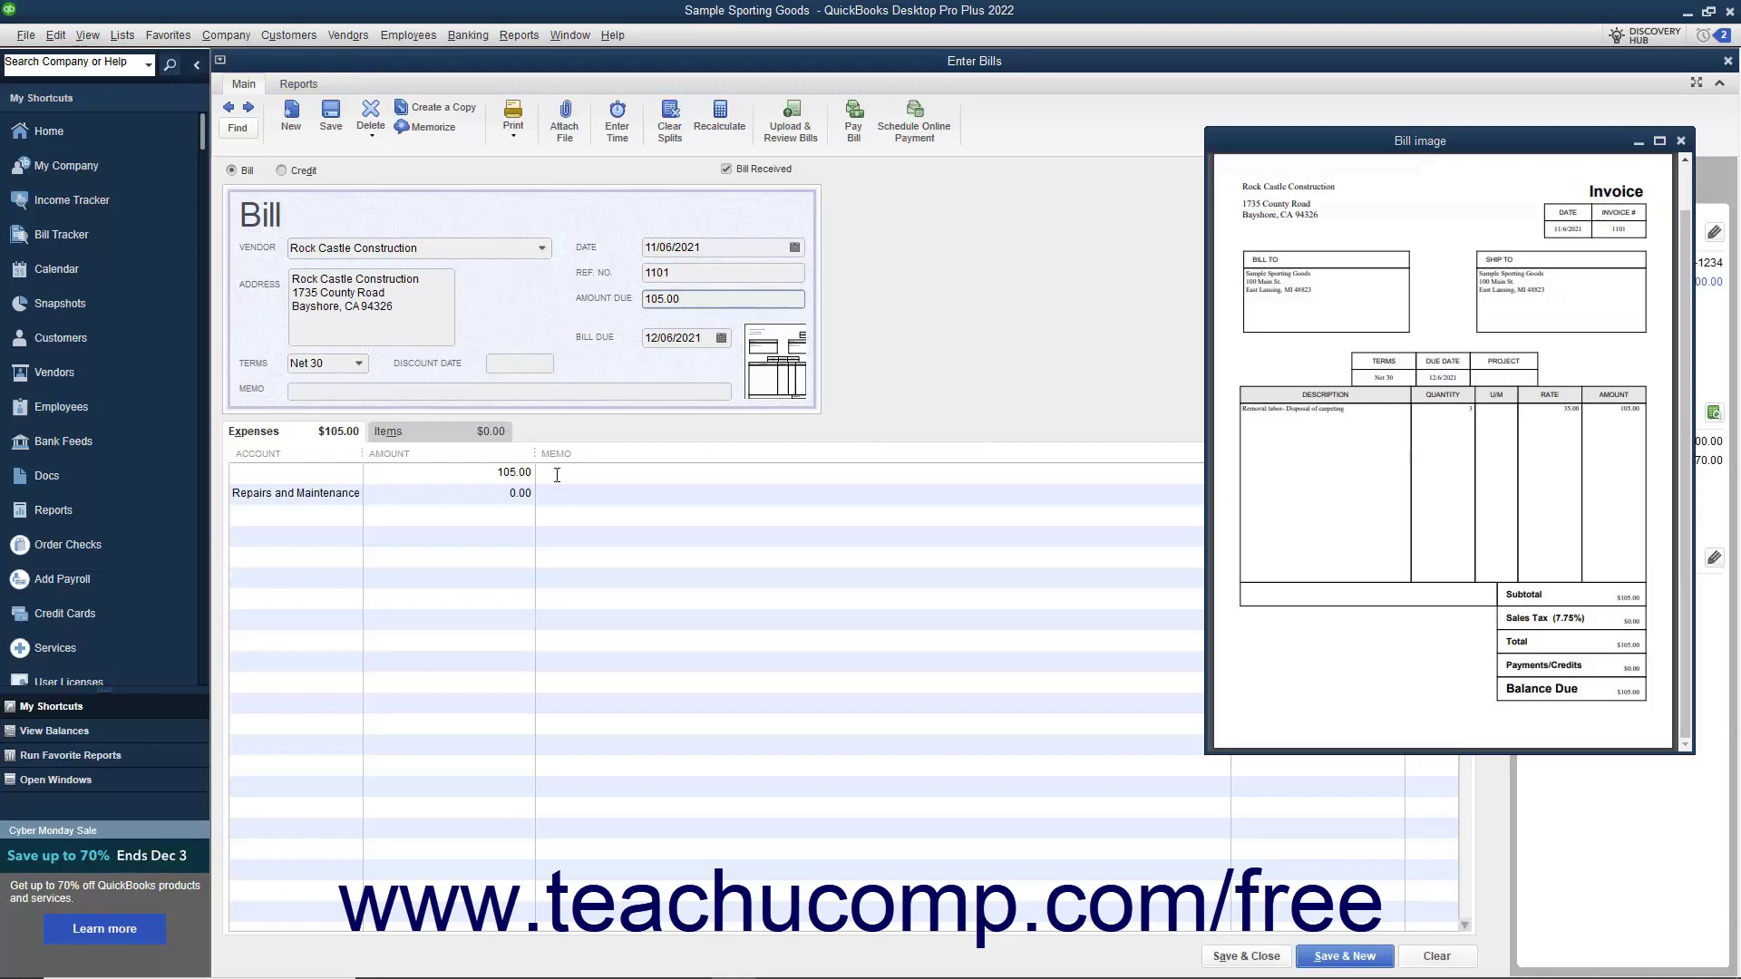
{"action": "left_click", "coordinate": [344, 472]}
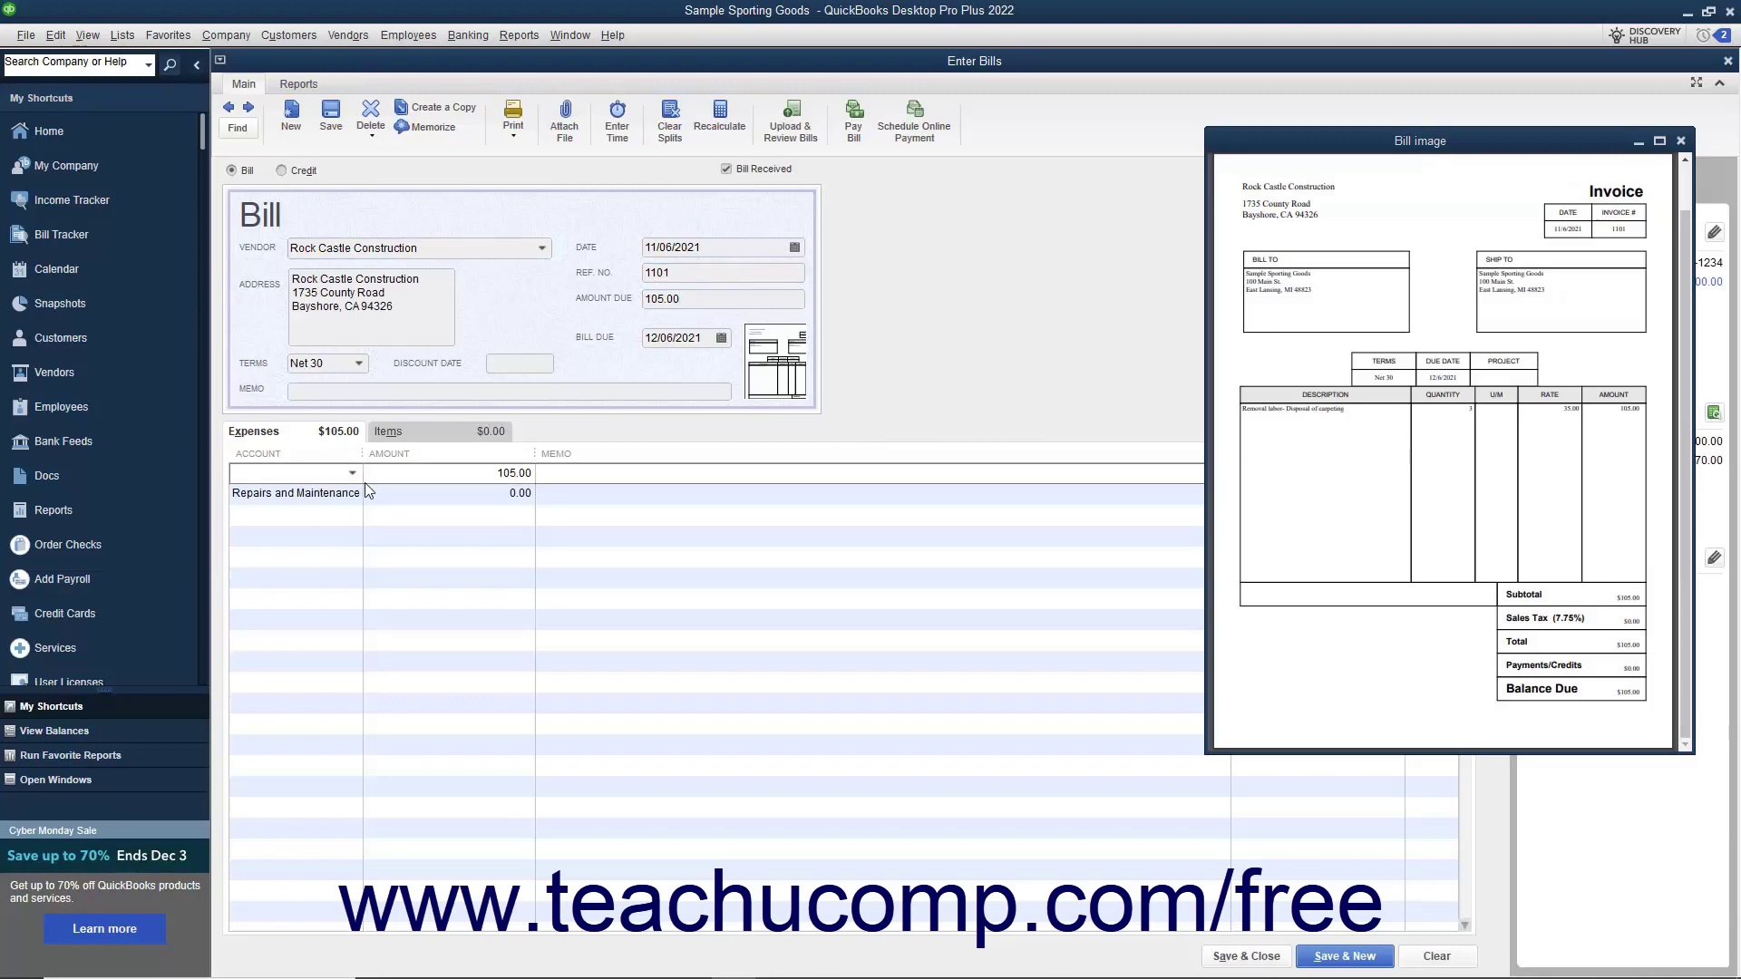
{"action": "left_click", "coordinate": [352, 472]}
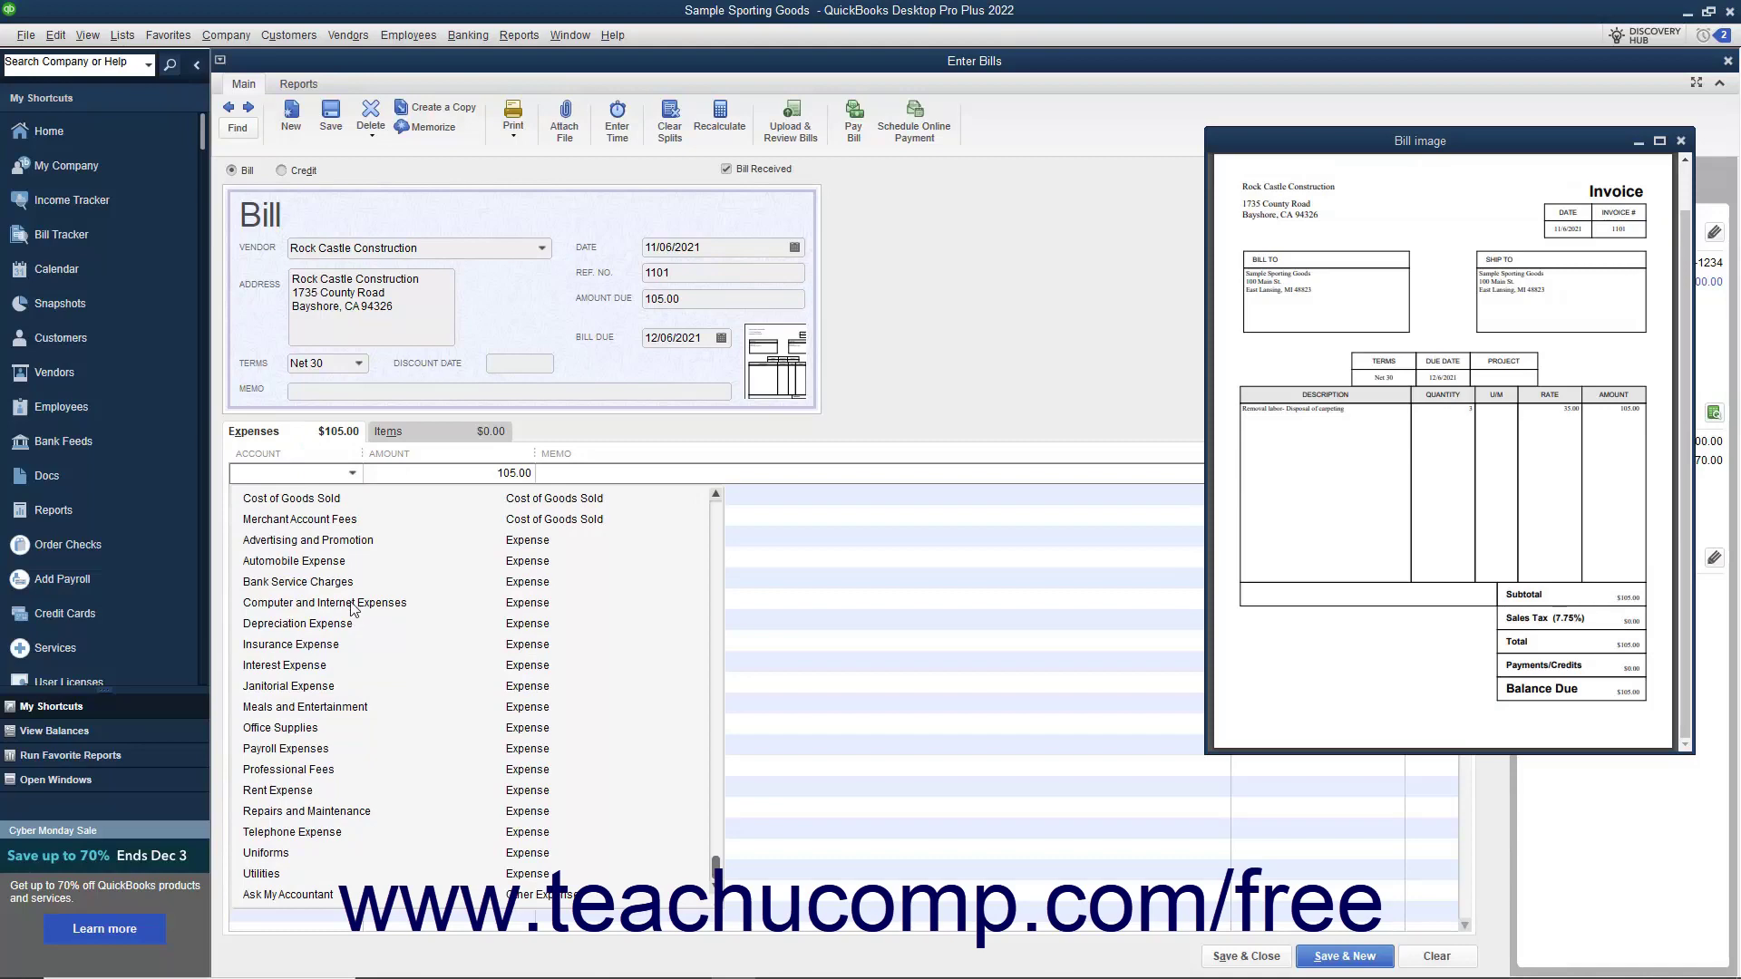
{"action": "left_click", "coordinate": [349, 811]}
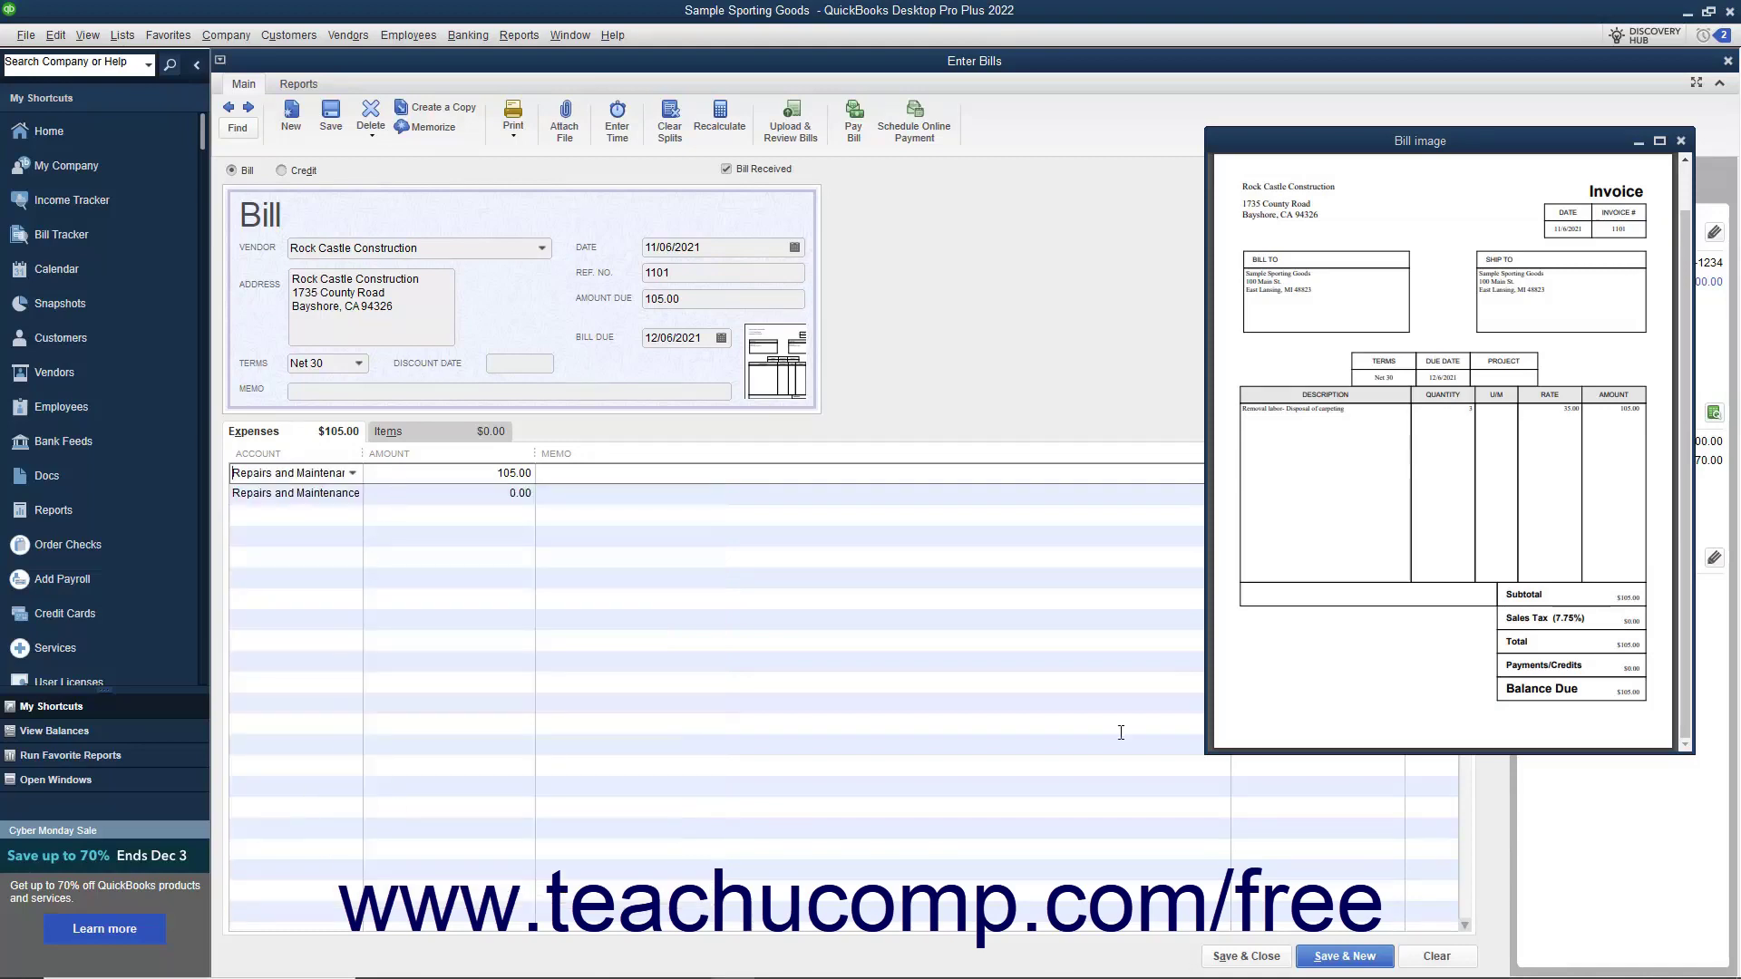
{"action": "left_click", "coordinate": [1246, 957]}
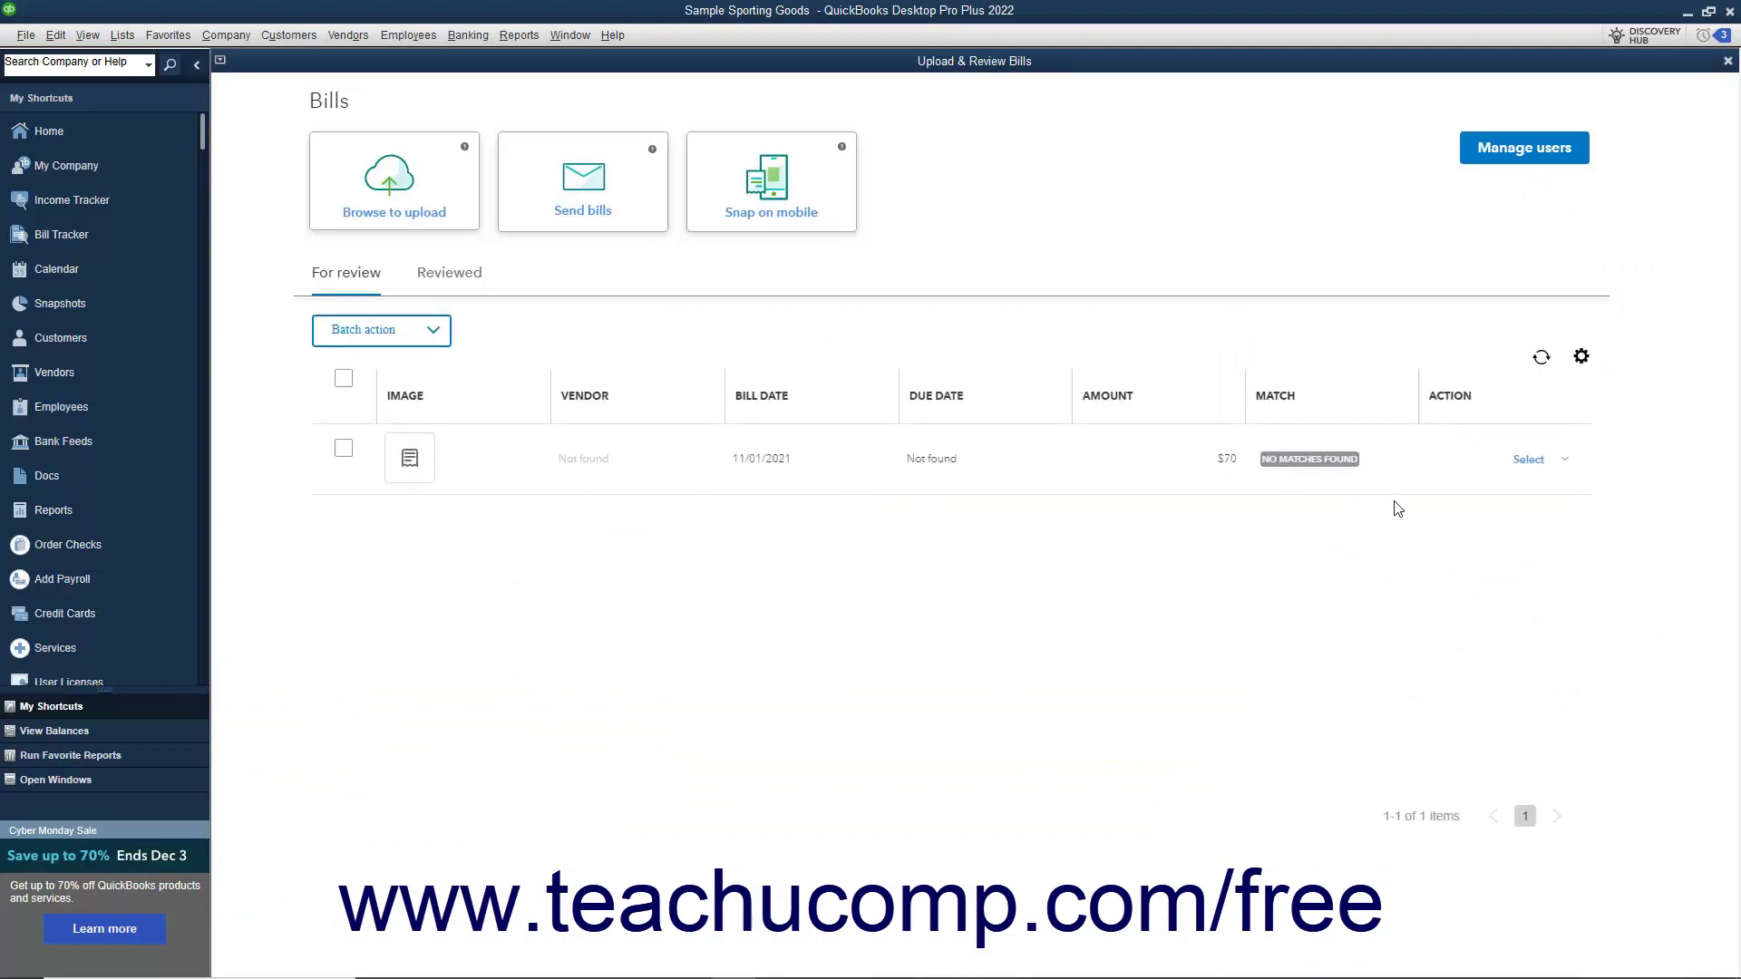
{"action": "left_click", "coordinate": [1554, 472]}
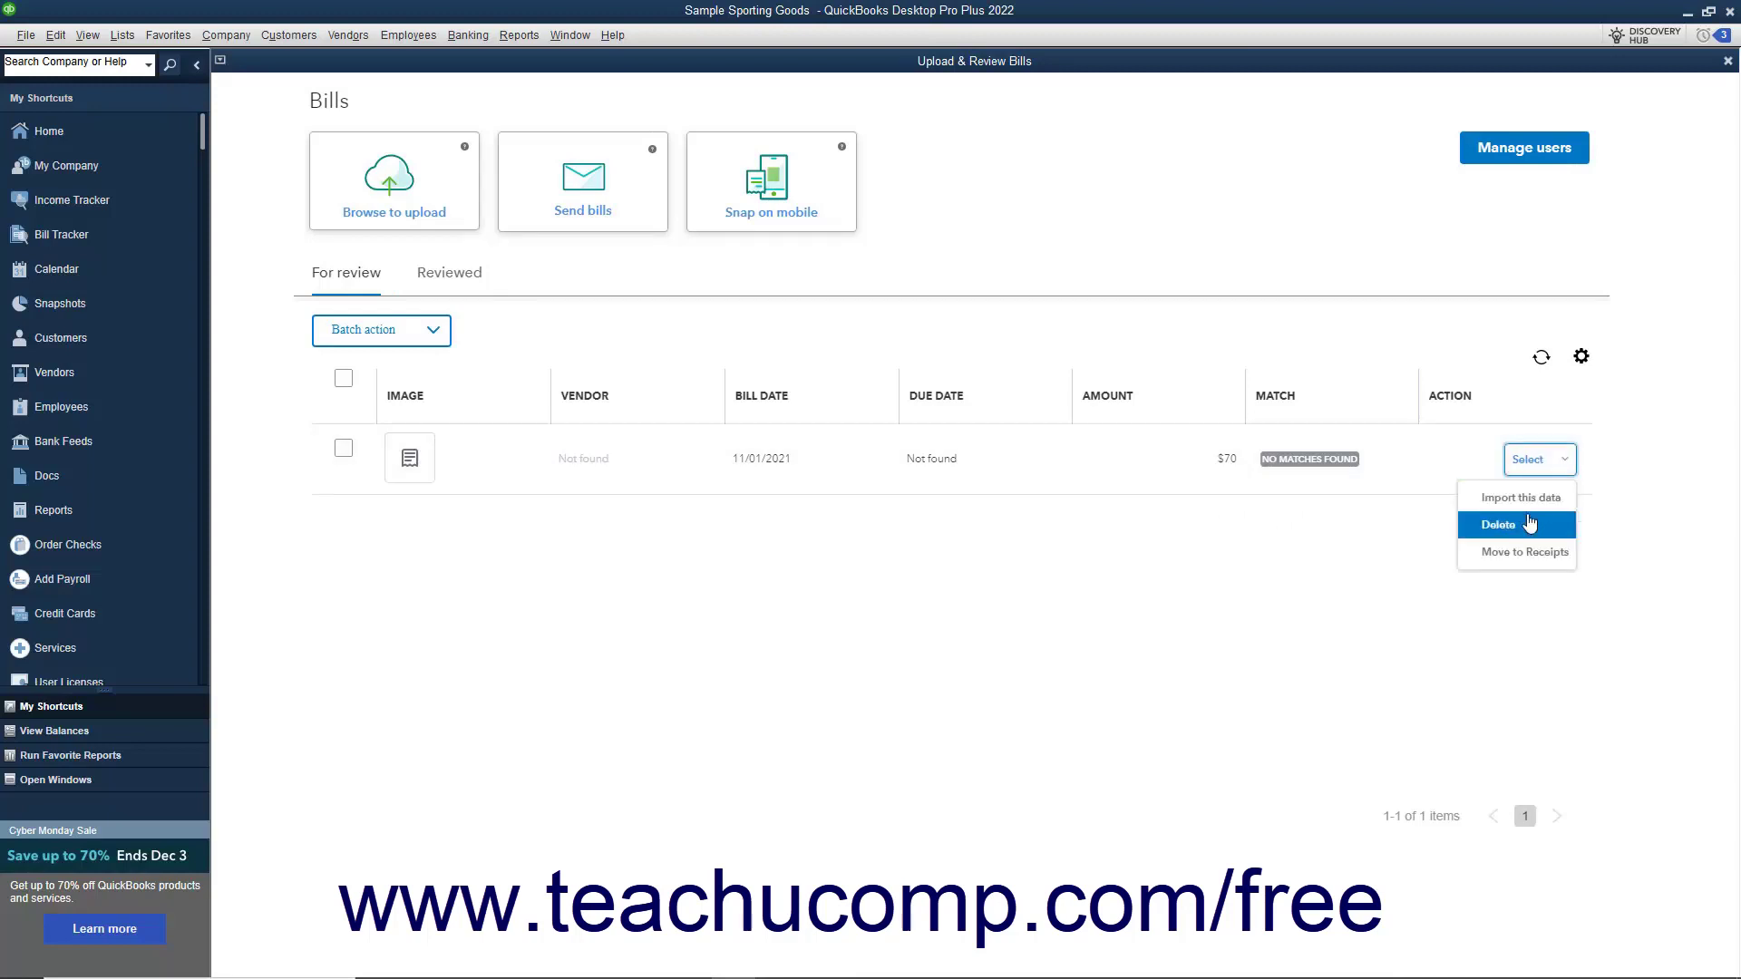
{"action": "left_click", "coordinate": [1528, 535]}
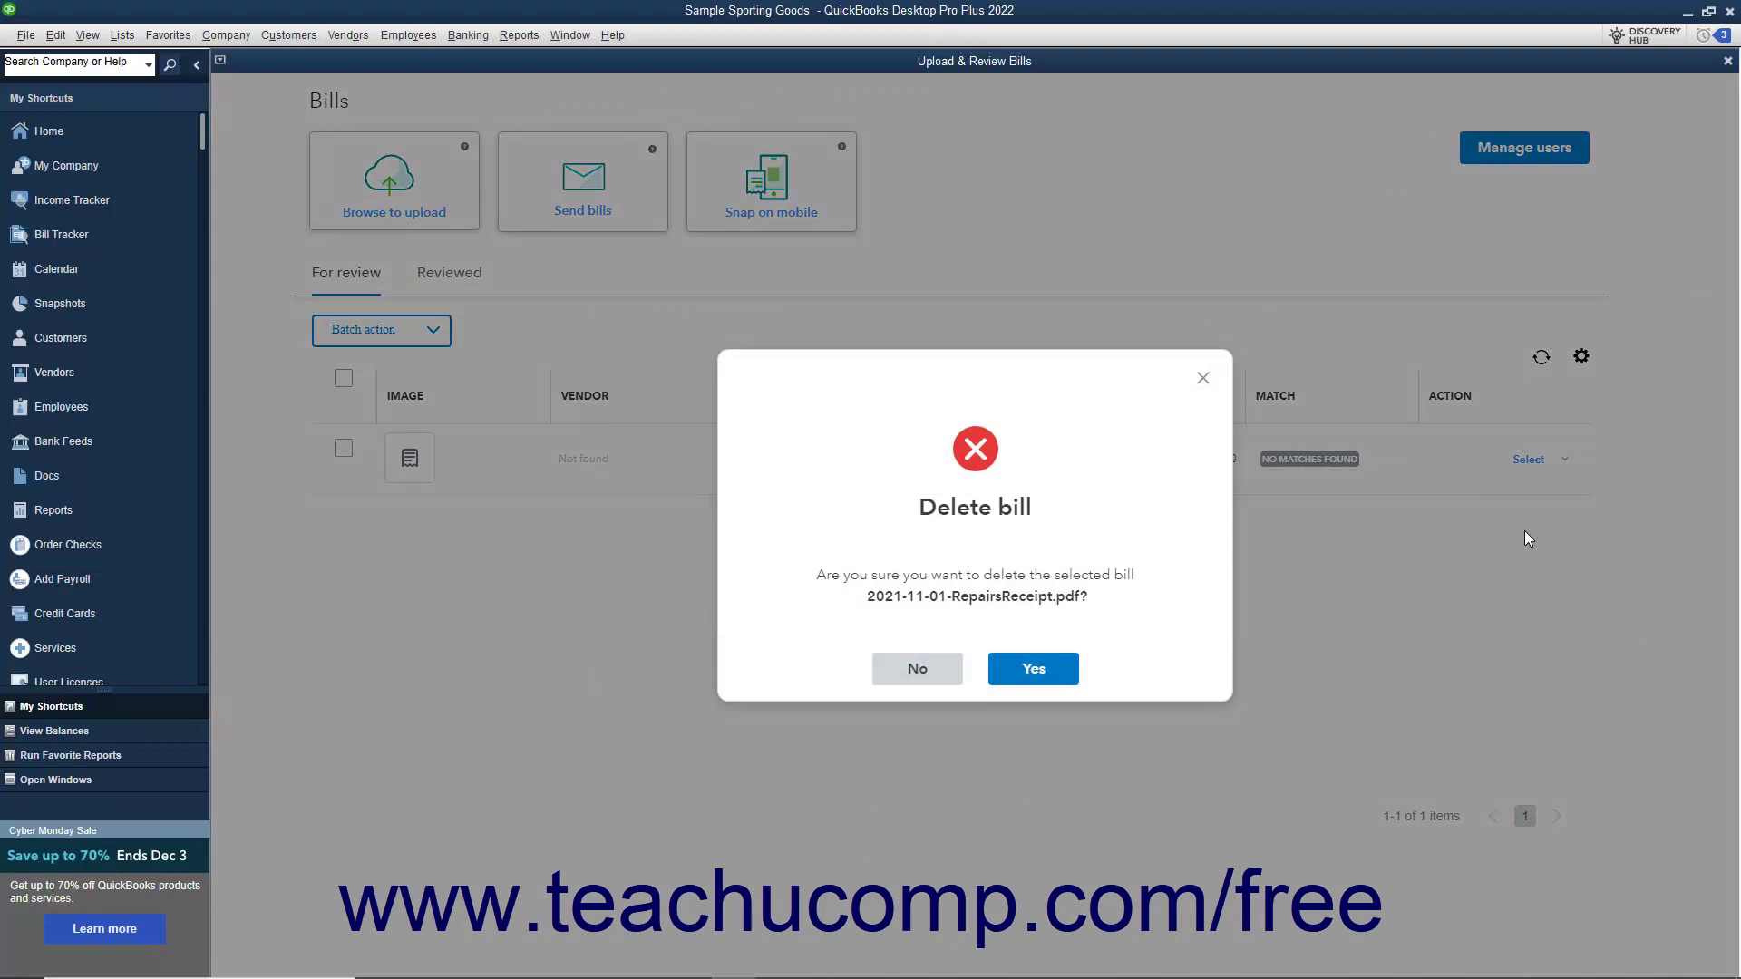
{"action": "left_click", "coordinate": [925, 669]}
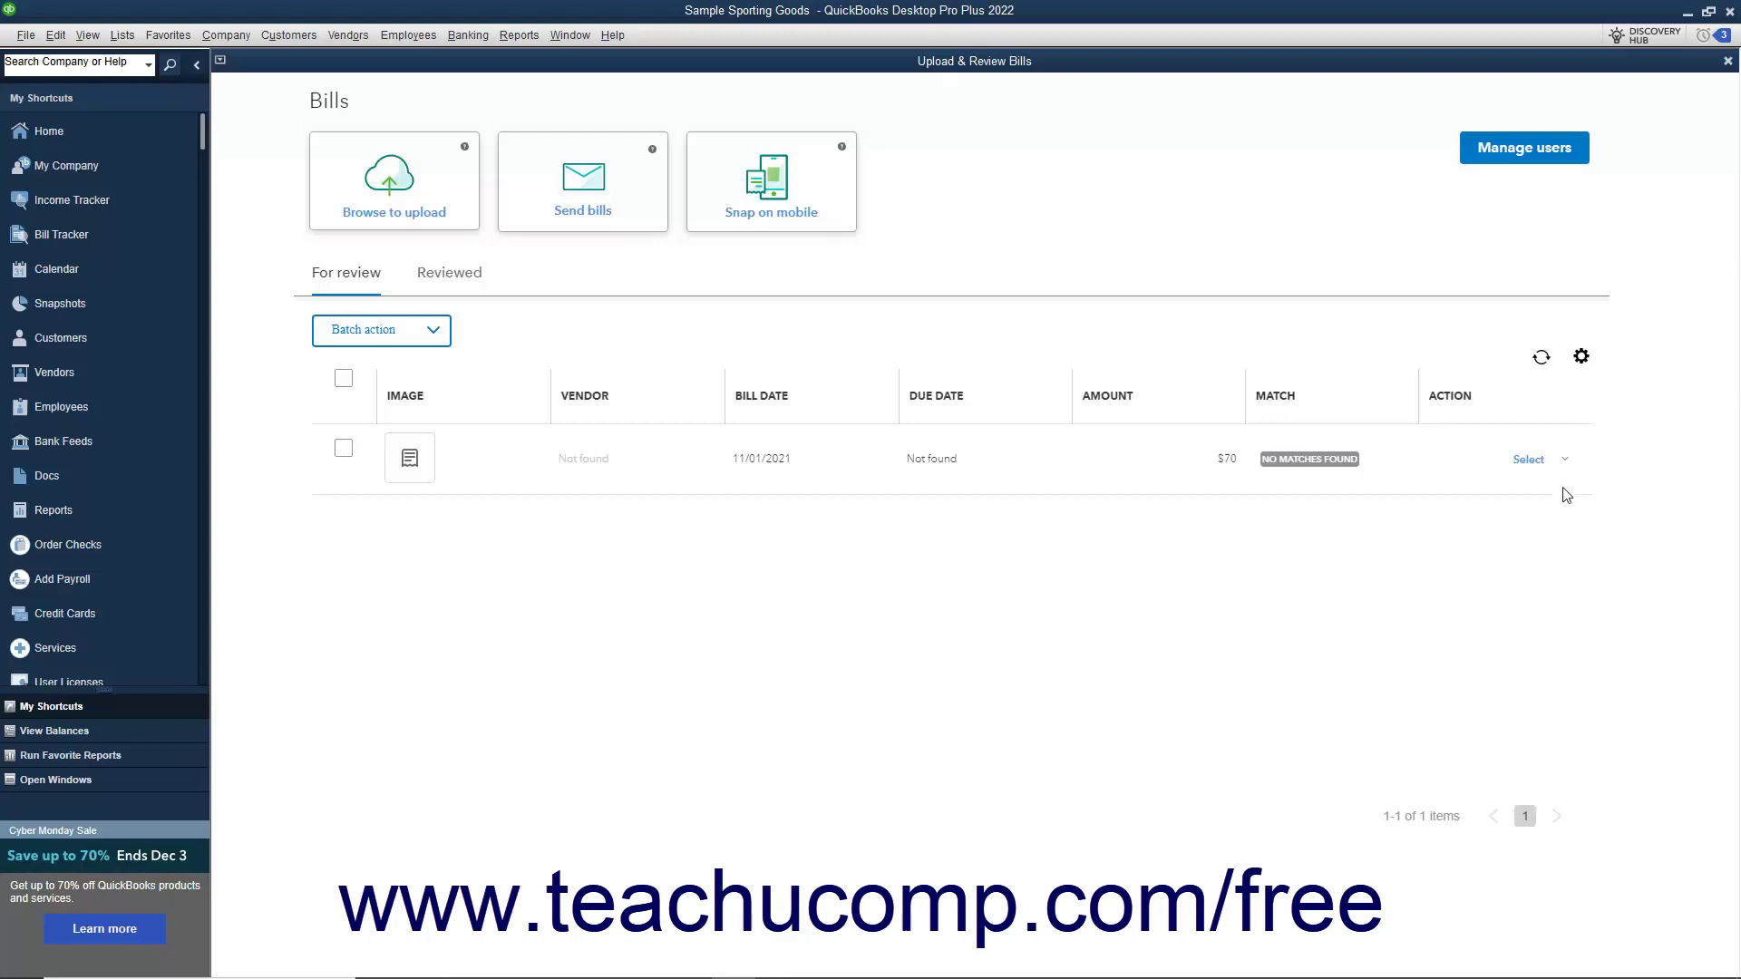
- Send the $70 bill to Receipt Management and confirm the move
{"action": "left_click", "coordinate": [1564, 465]}
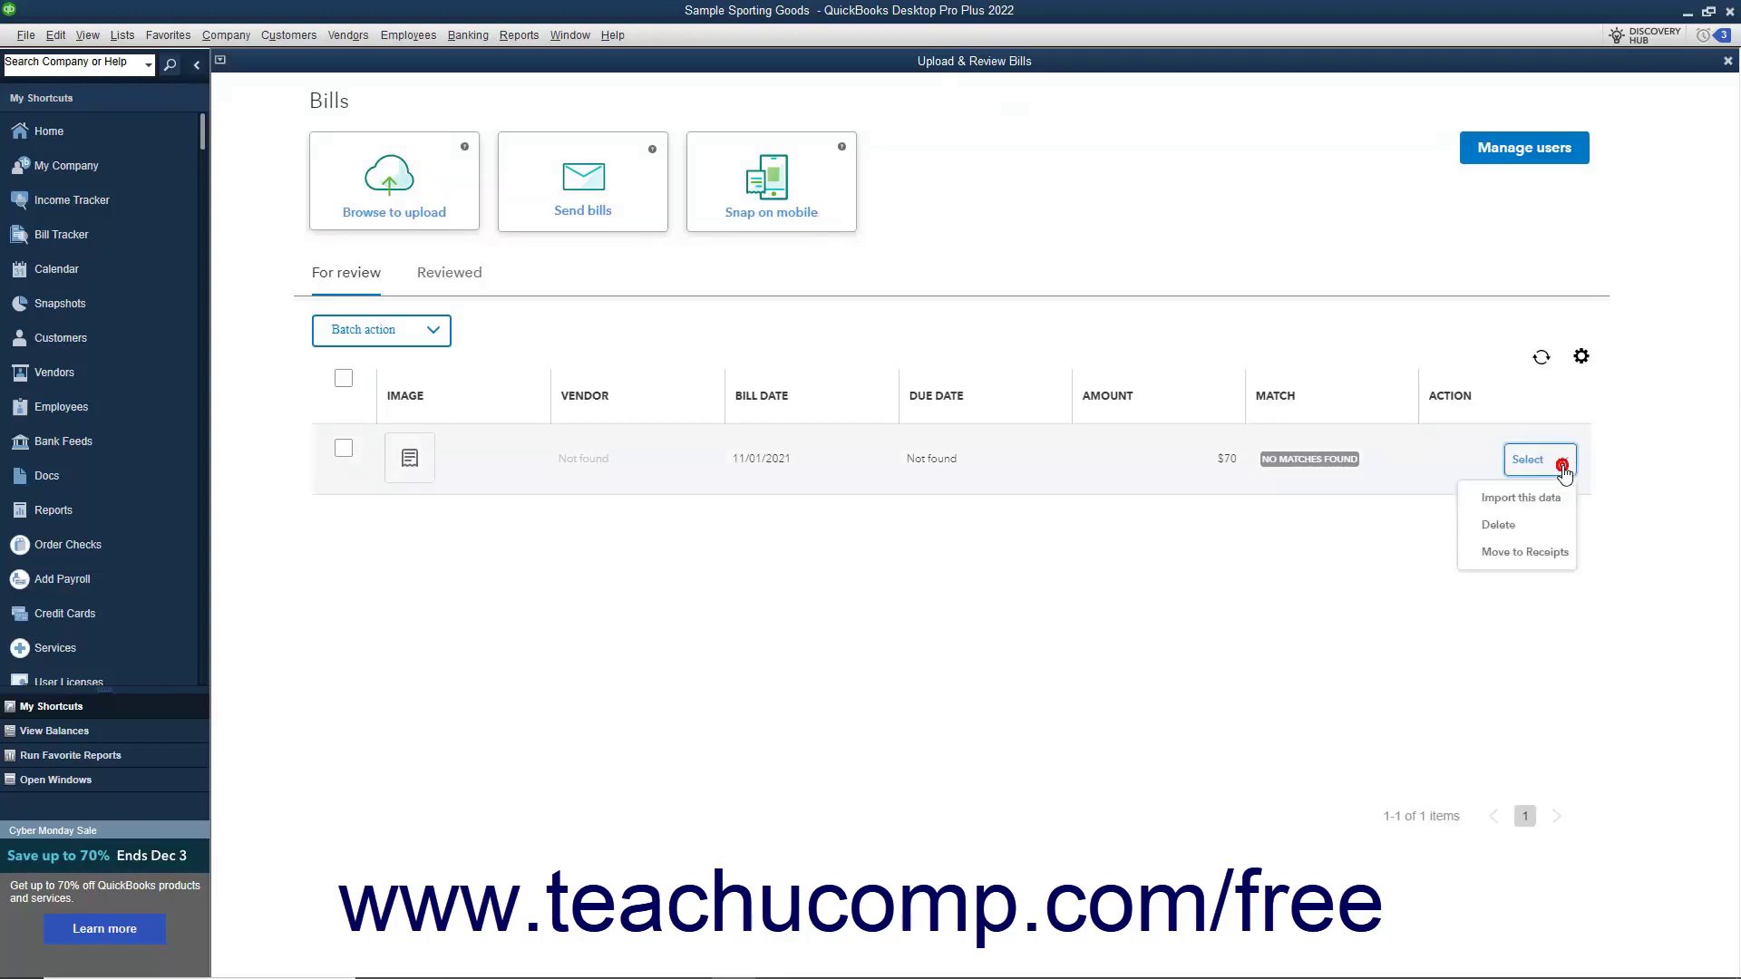
{"action": "left_click", "coordinate": [1549, 554]}
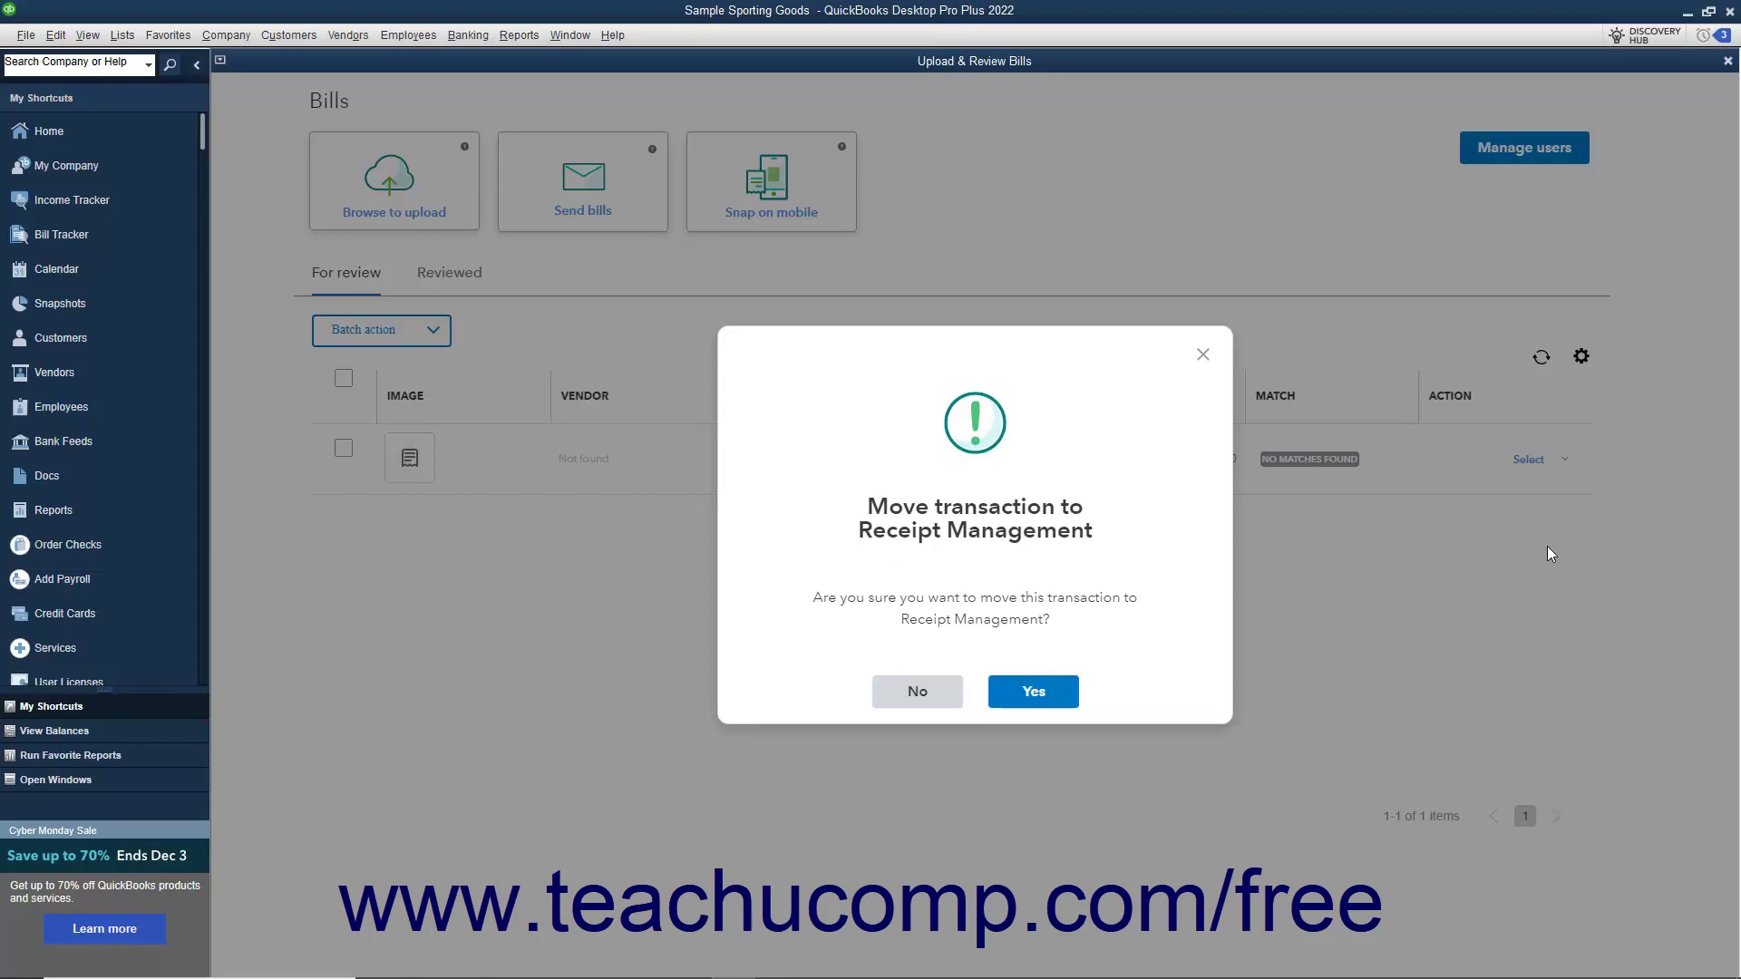
{"action": "left_click", "coordinate": [1031, 694]}
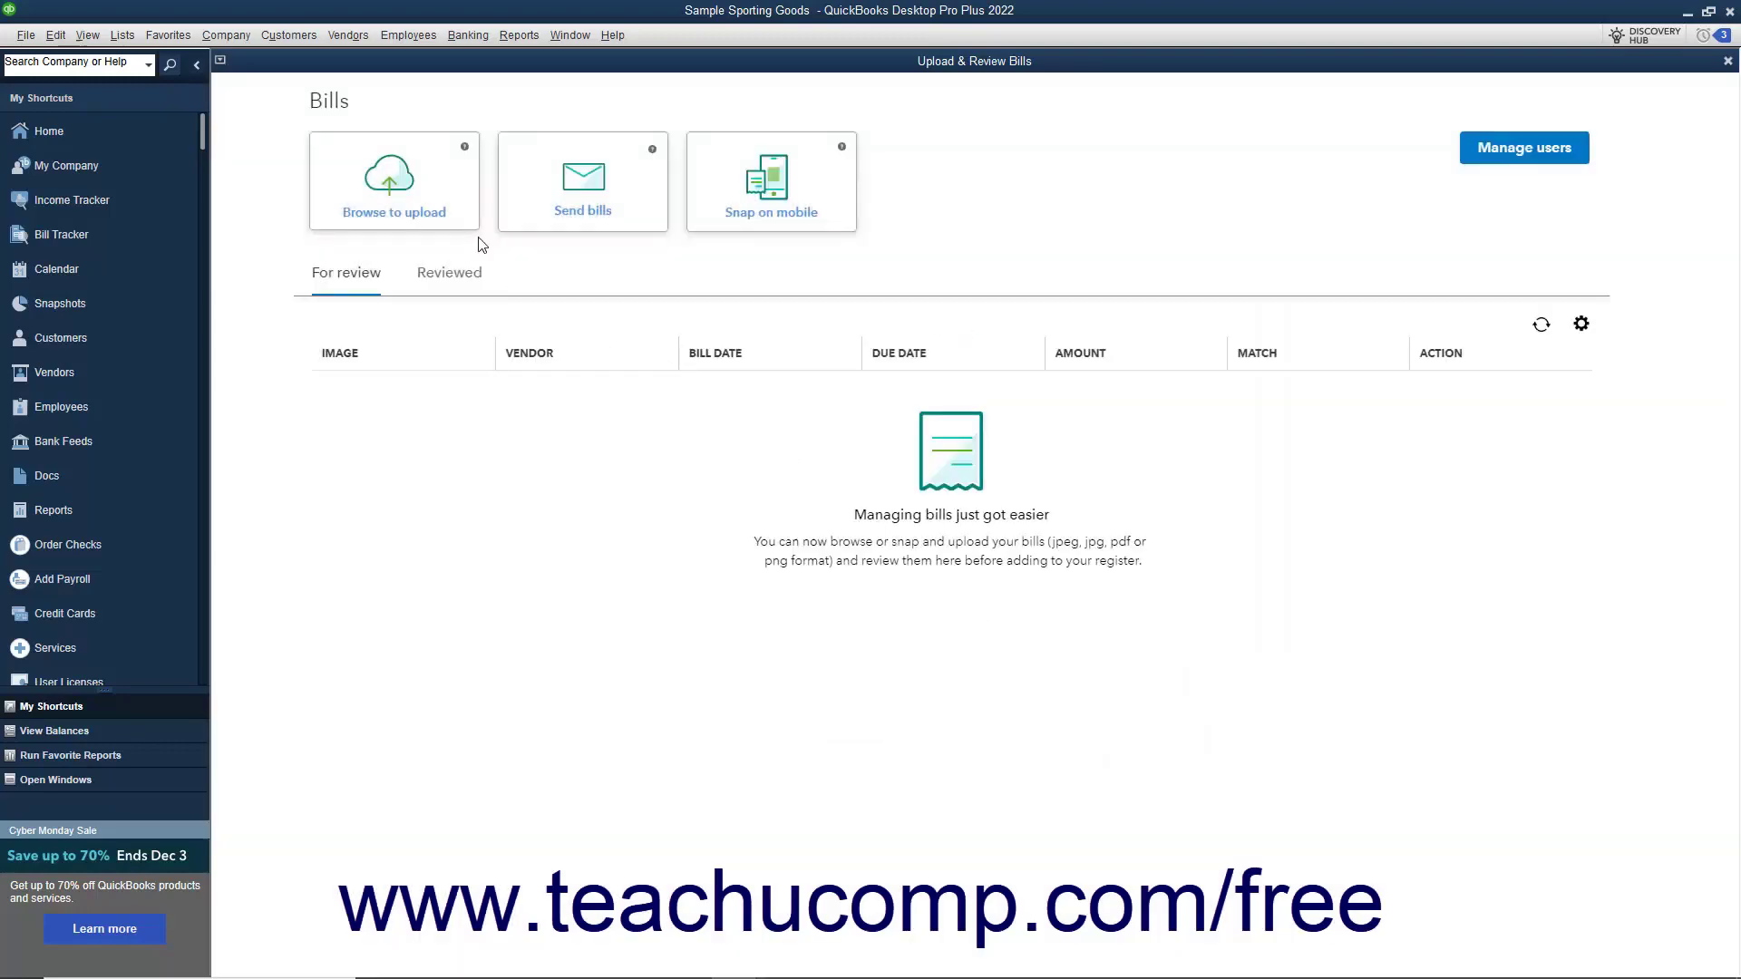
- Upload all four PDF bills from PDFReceiptsAndBills and refresh the For review list
{"action": "left_click", "coordinate": [399, 204]}
{"action": "left_click", "coordinate": [324, 202]}
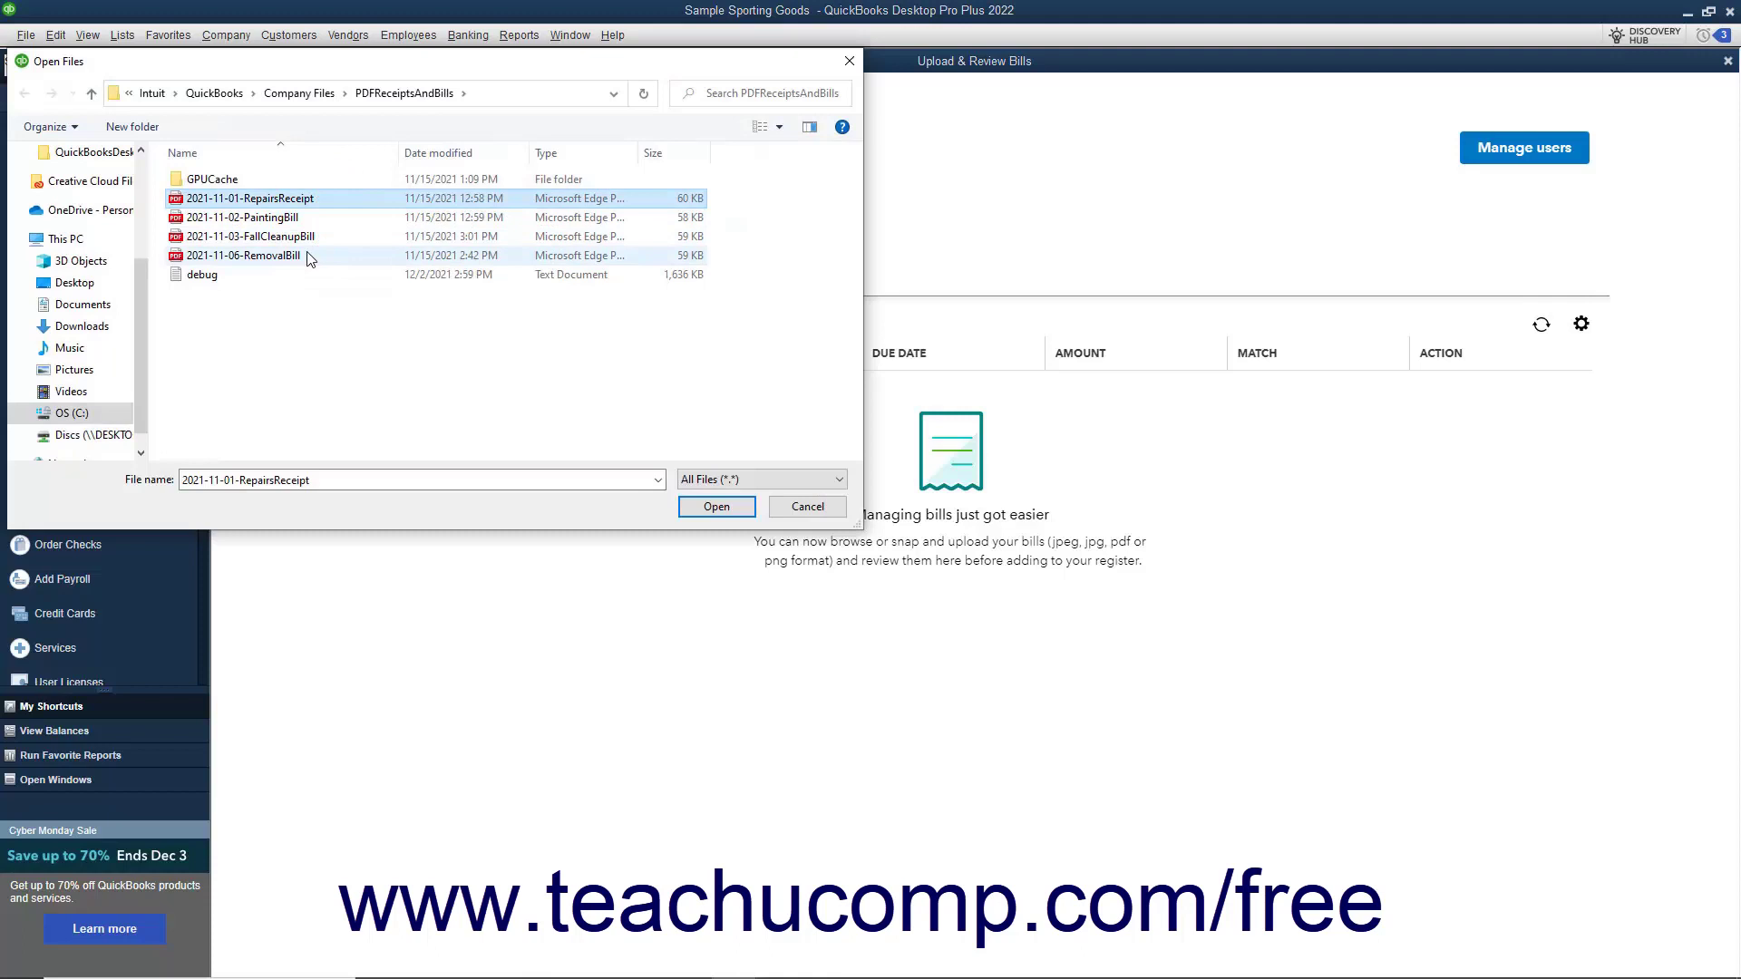
{"action": "left_click", "coordinate": [307, 257], "text": "shift"}
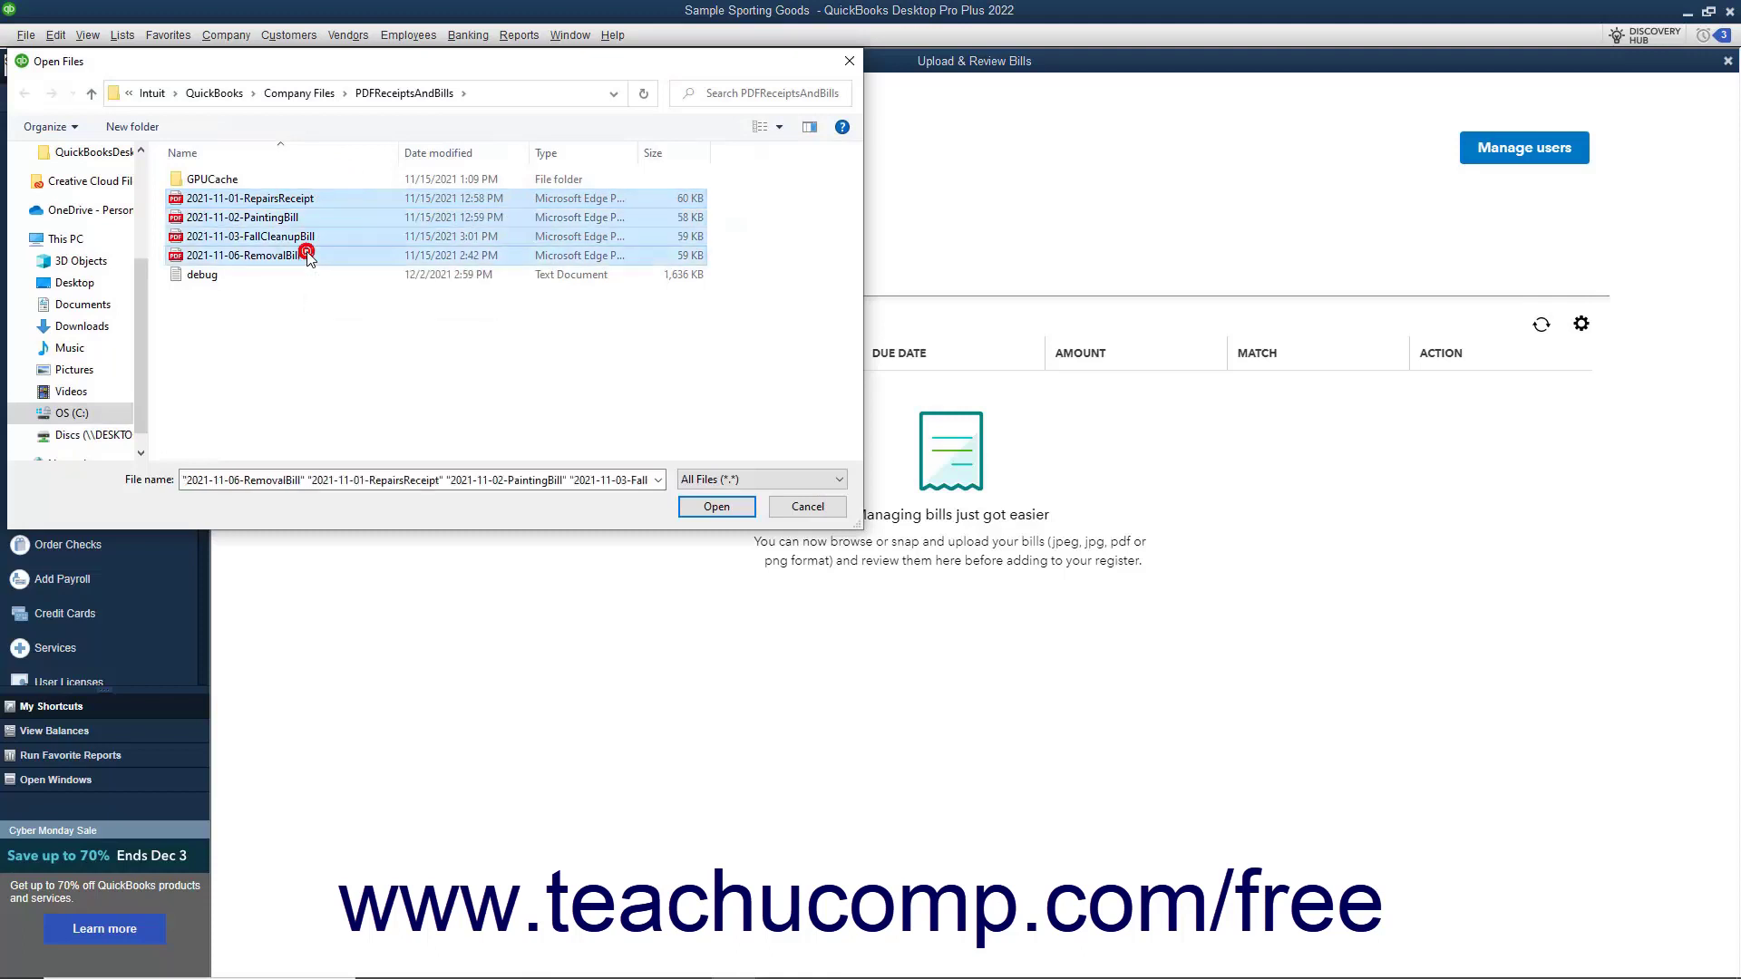
{"action": "left_click", "coordinate": [716, 507]}
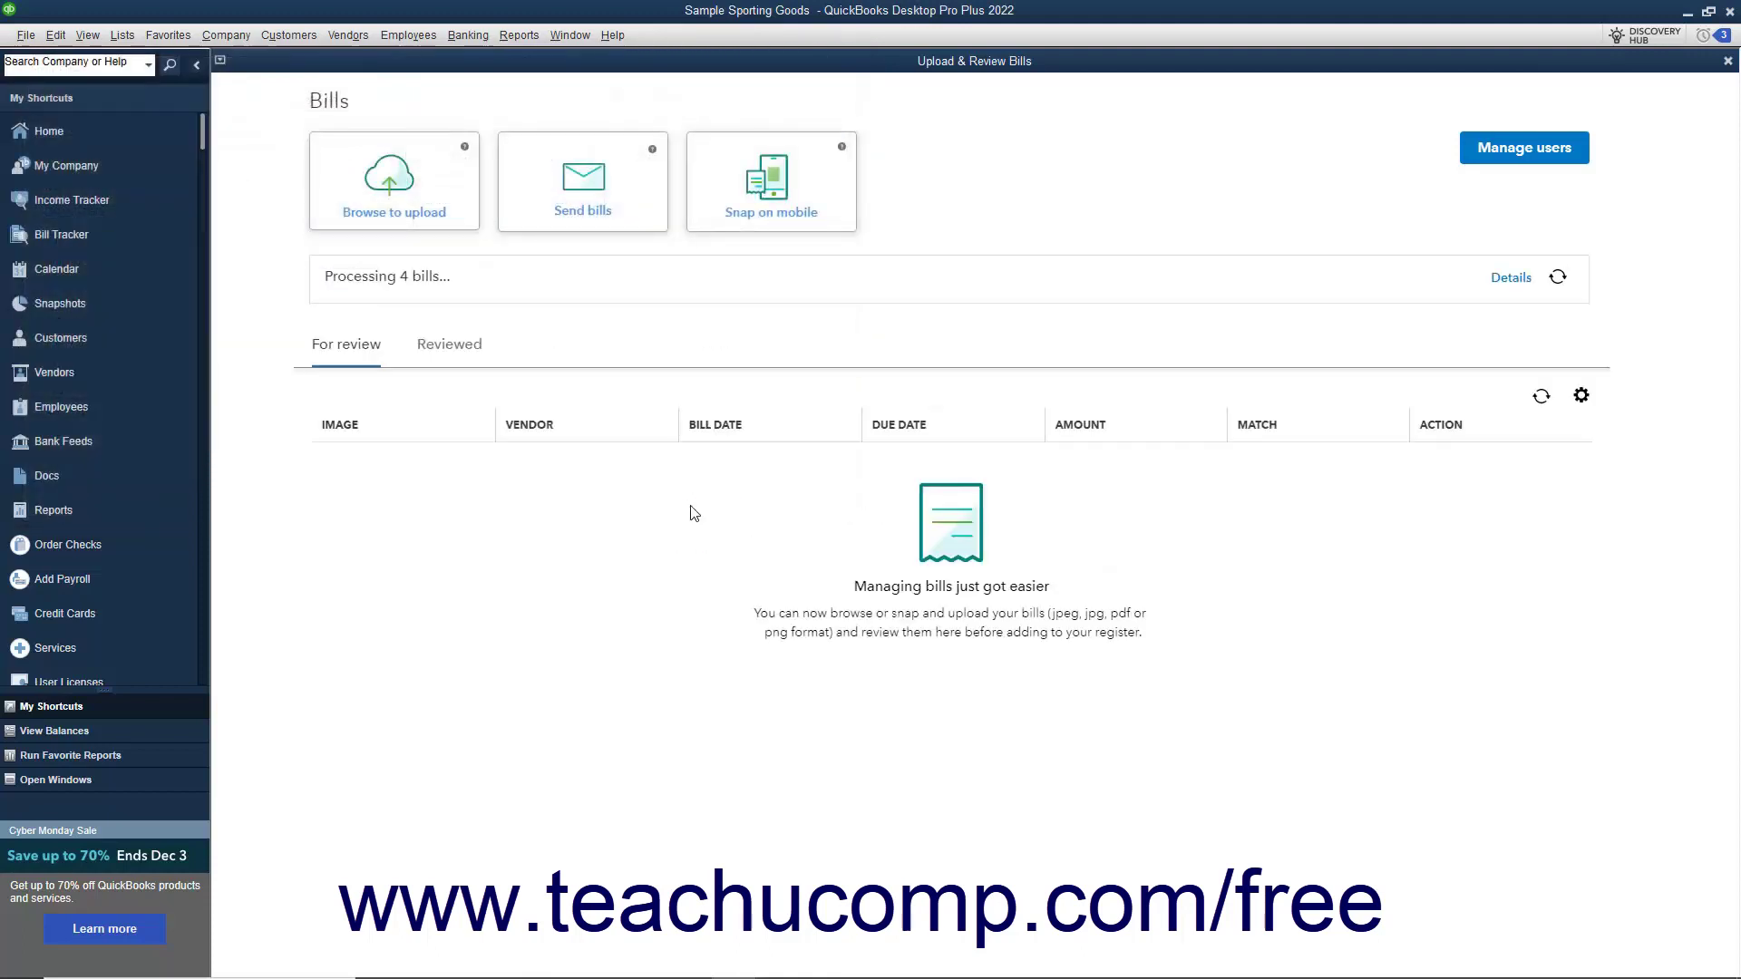
{"action": "left_click", "coordinate": [1560, 283]}
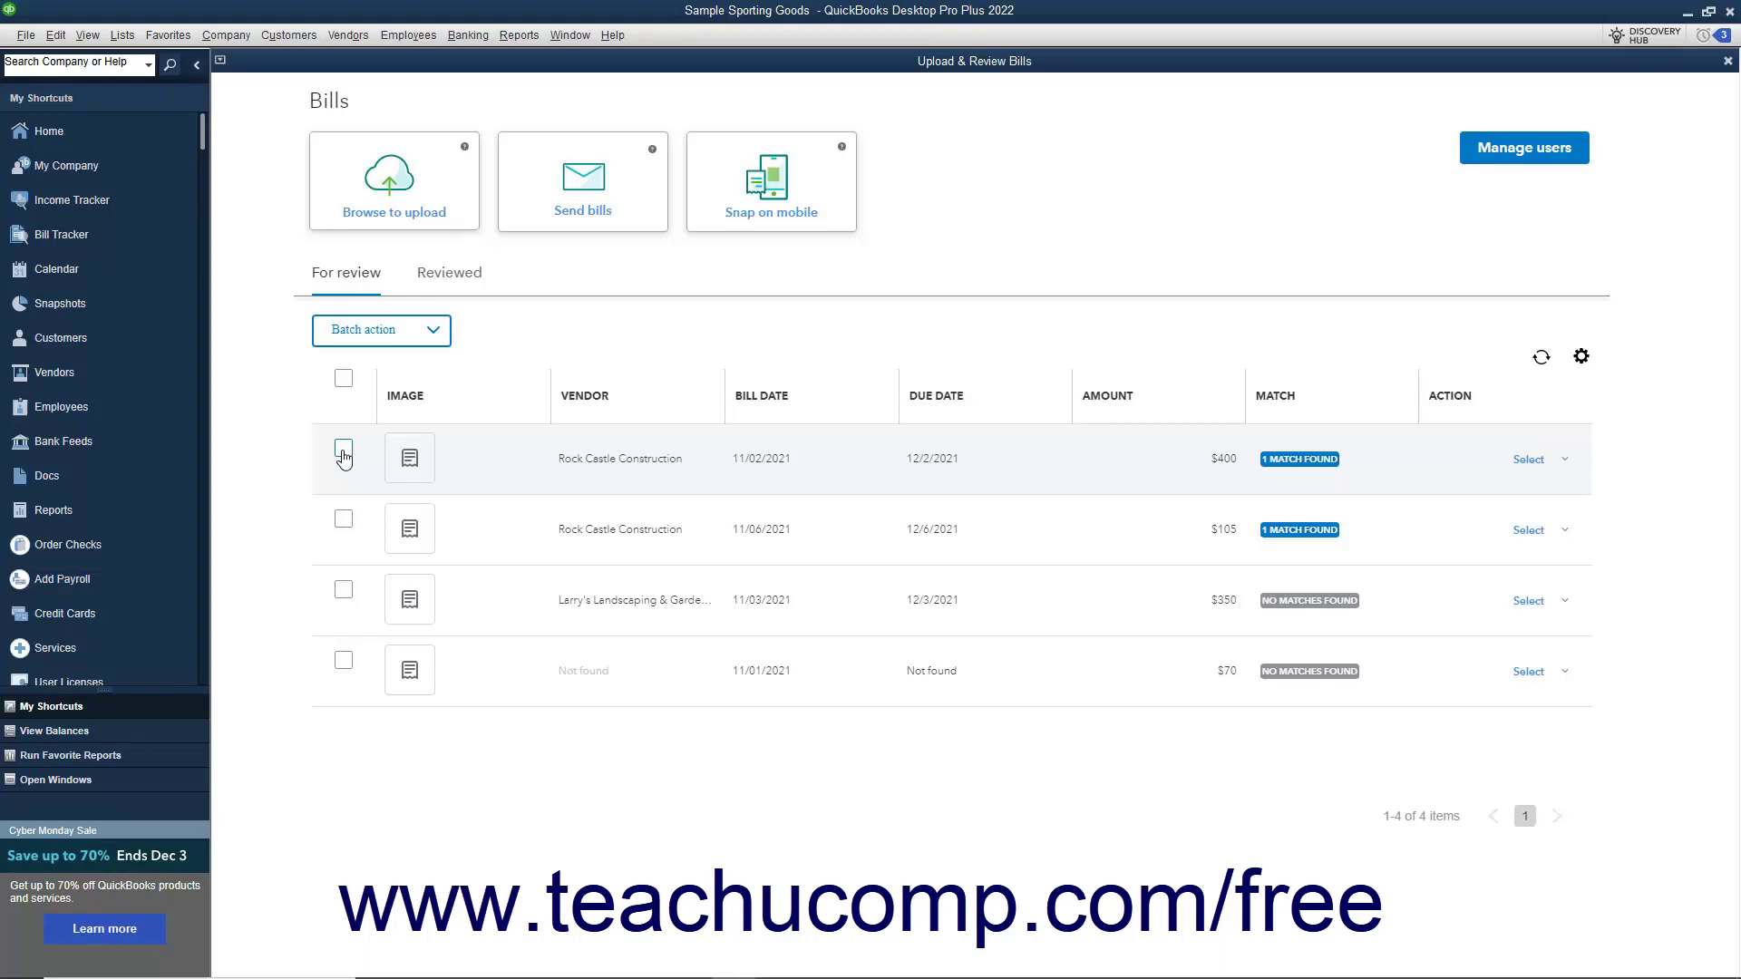
- Select all four bills, try and cancel a batch vendor edit, then choose Batch action > Delete
{"action": "left_click", "coordinate": [342, 382]}
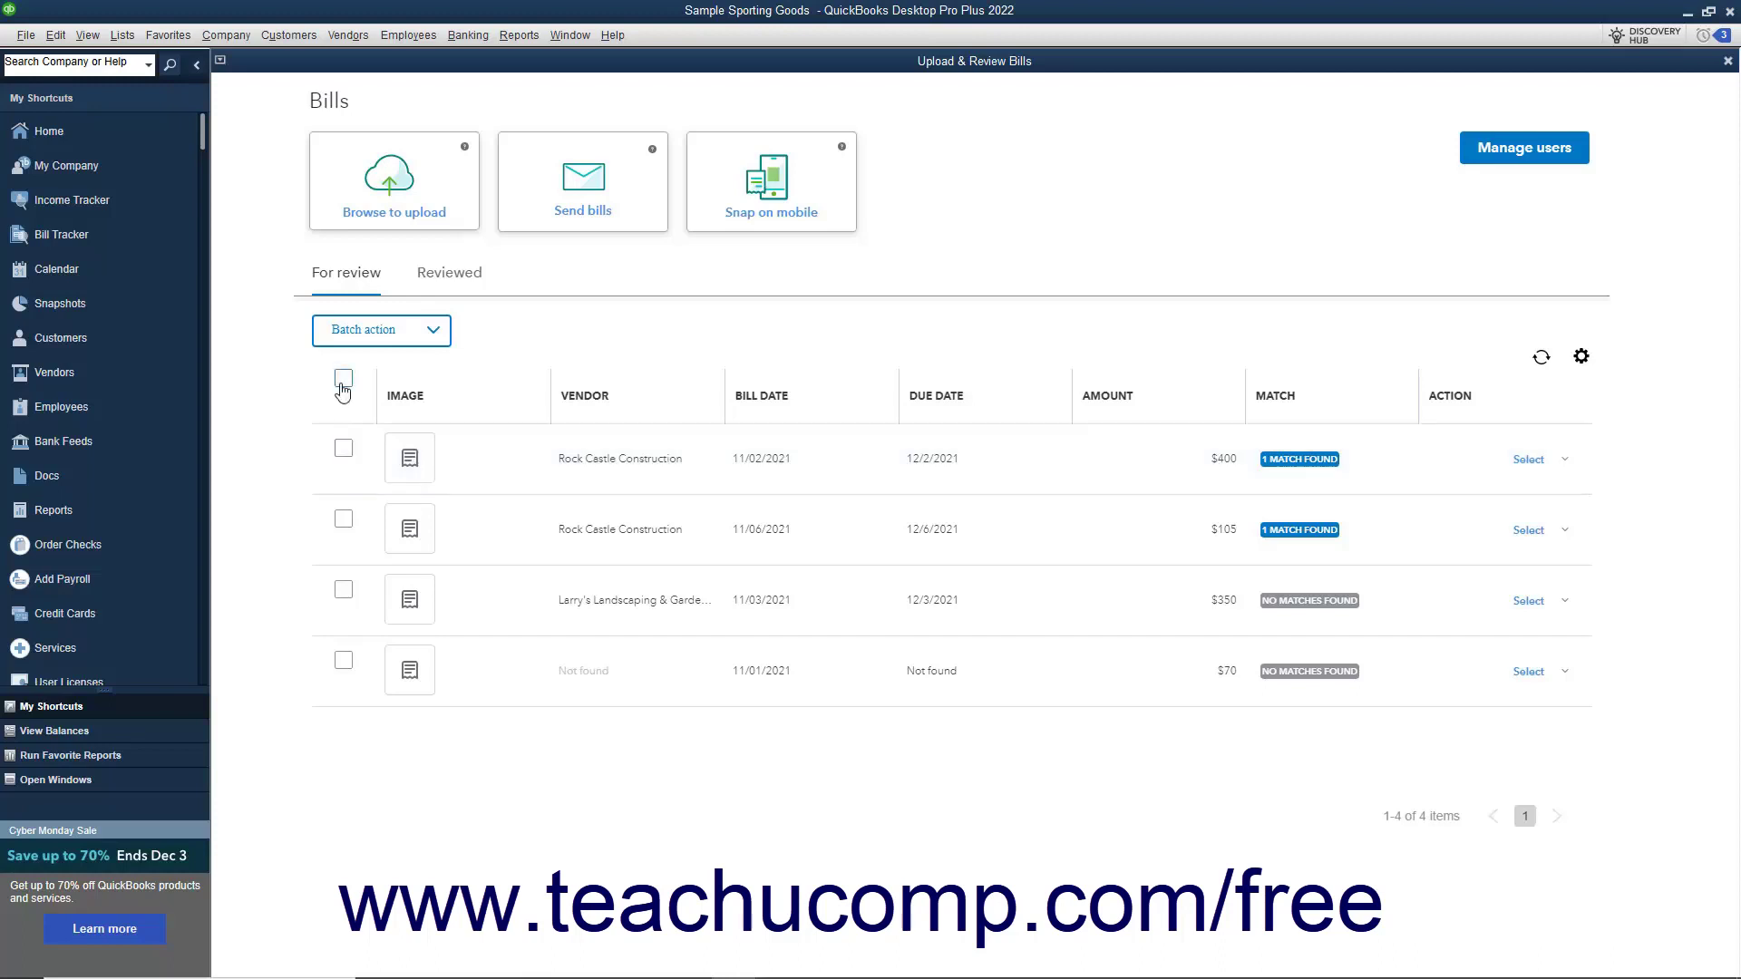
{"action": "left_click", "coordinate": [430, 341]}
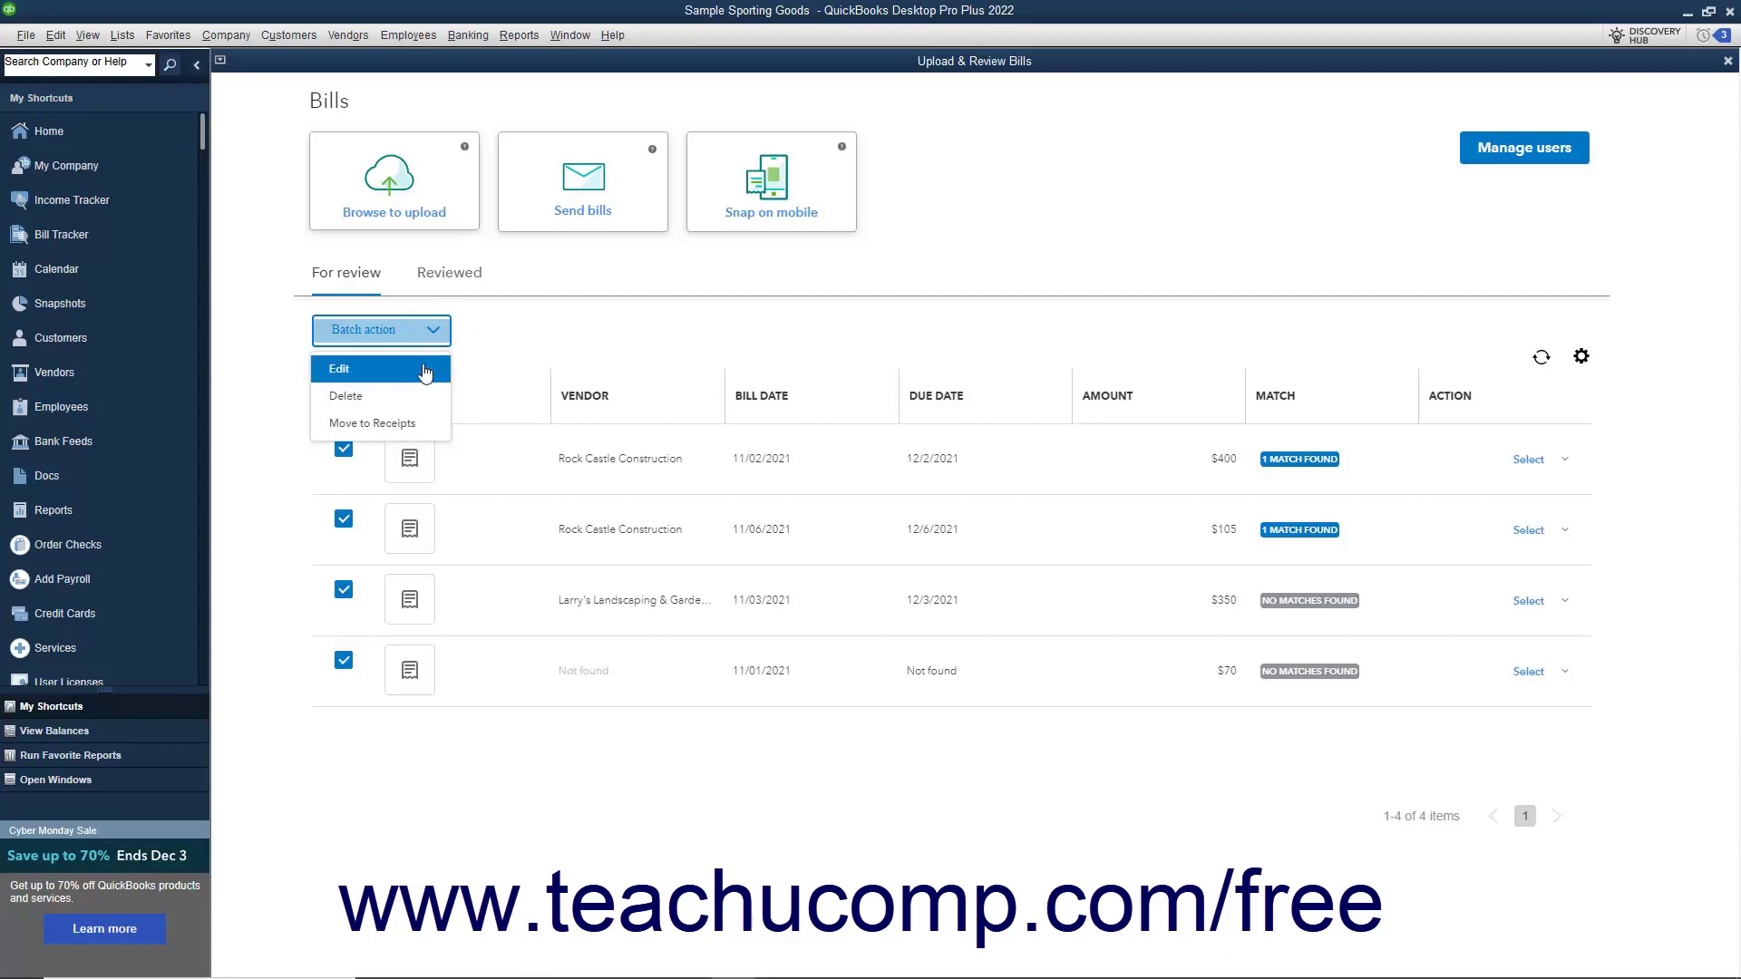
{"action": "left_click", "coordinate": [423, 368]}
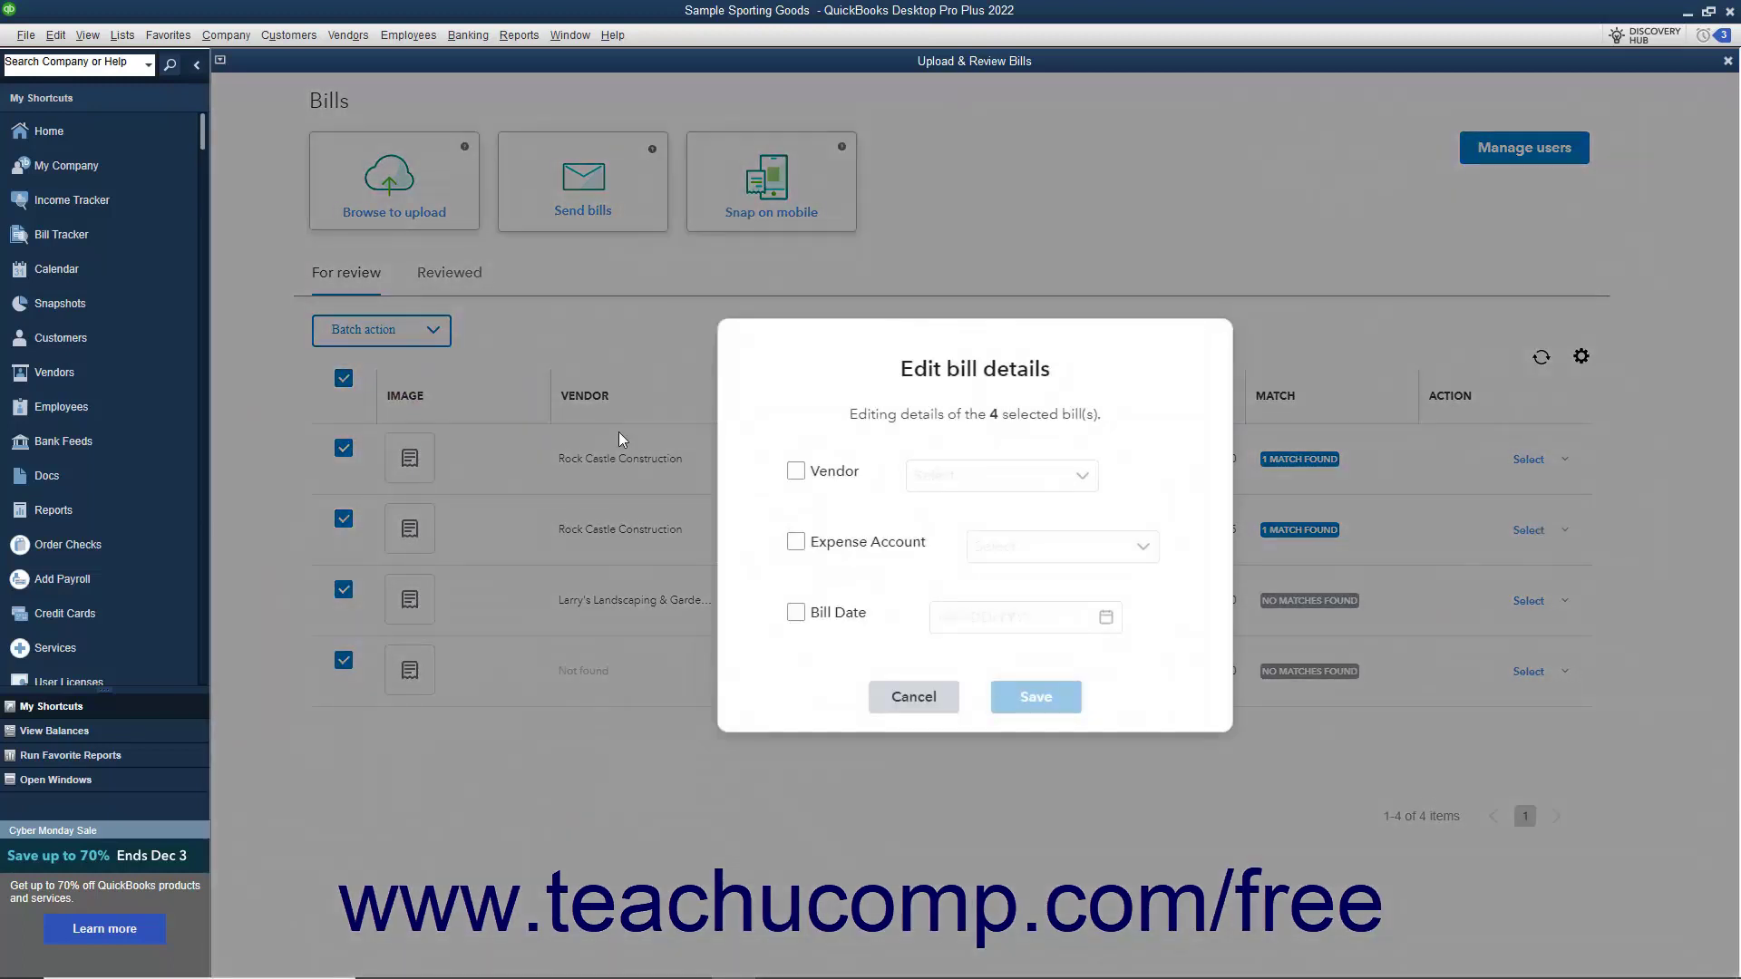
{"action": "left_click", "coordinate": [791, 472]}
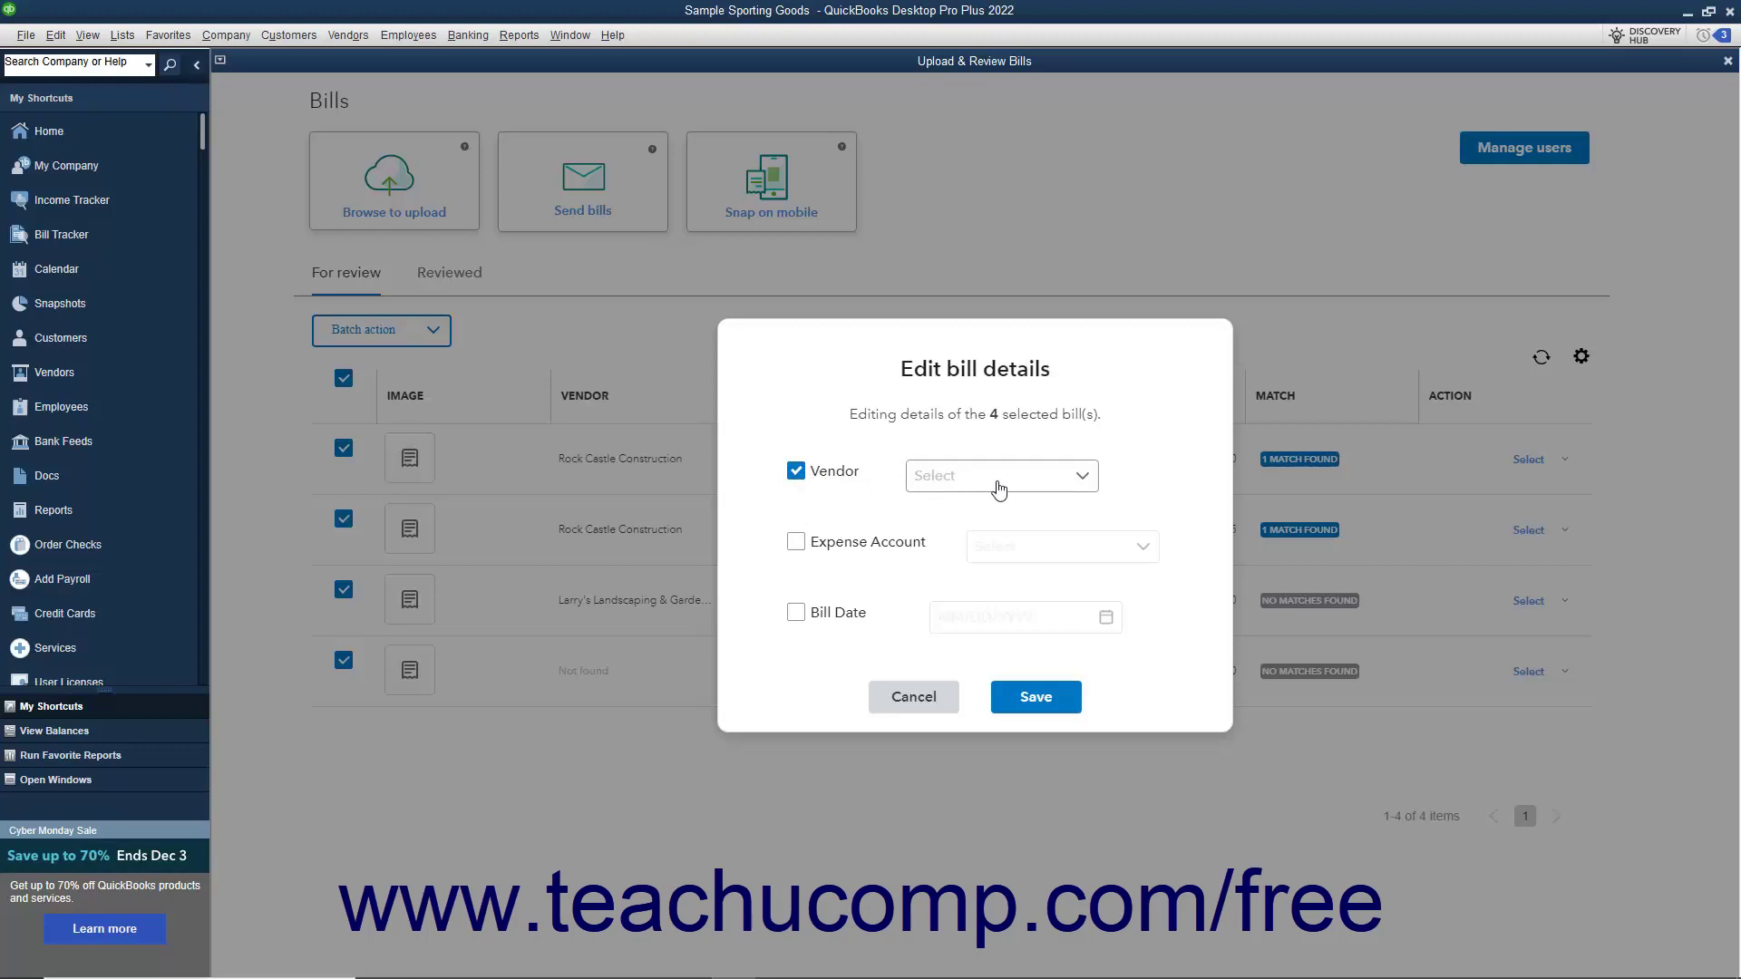
{"action": "left_click", "coordinate": [1083, 477]}
{"action": "left_click", "coordinate": [1083, 477]}
{"action": "left_click", "coordinate": [797, 472]}
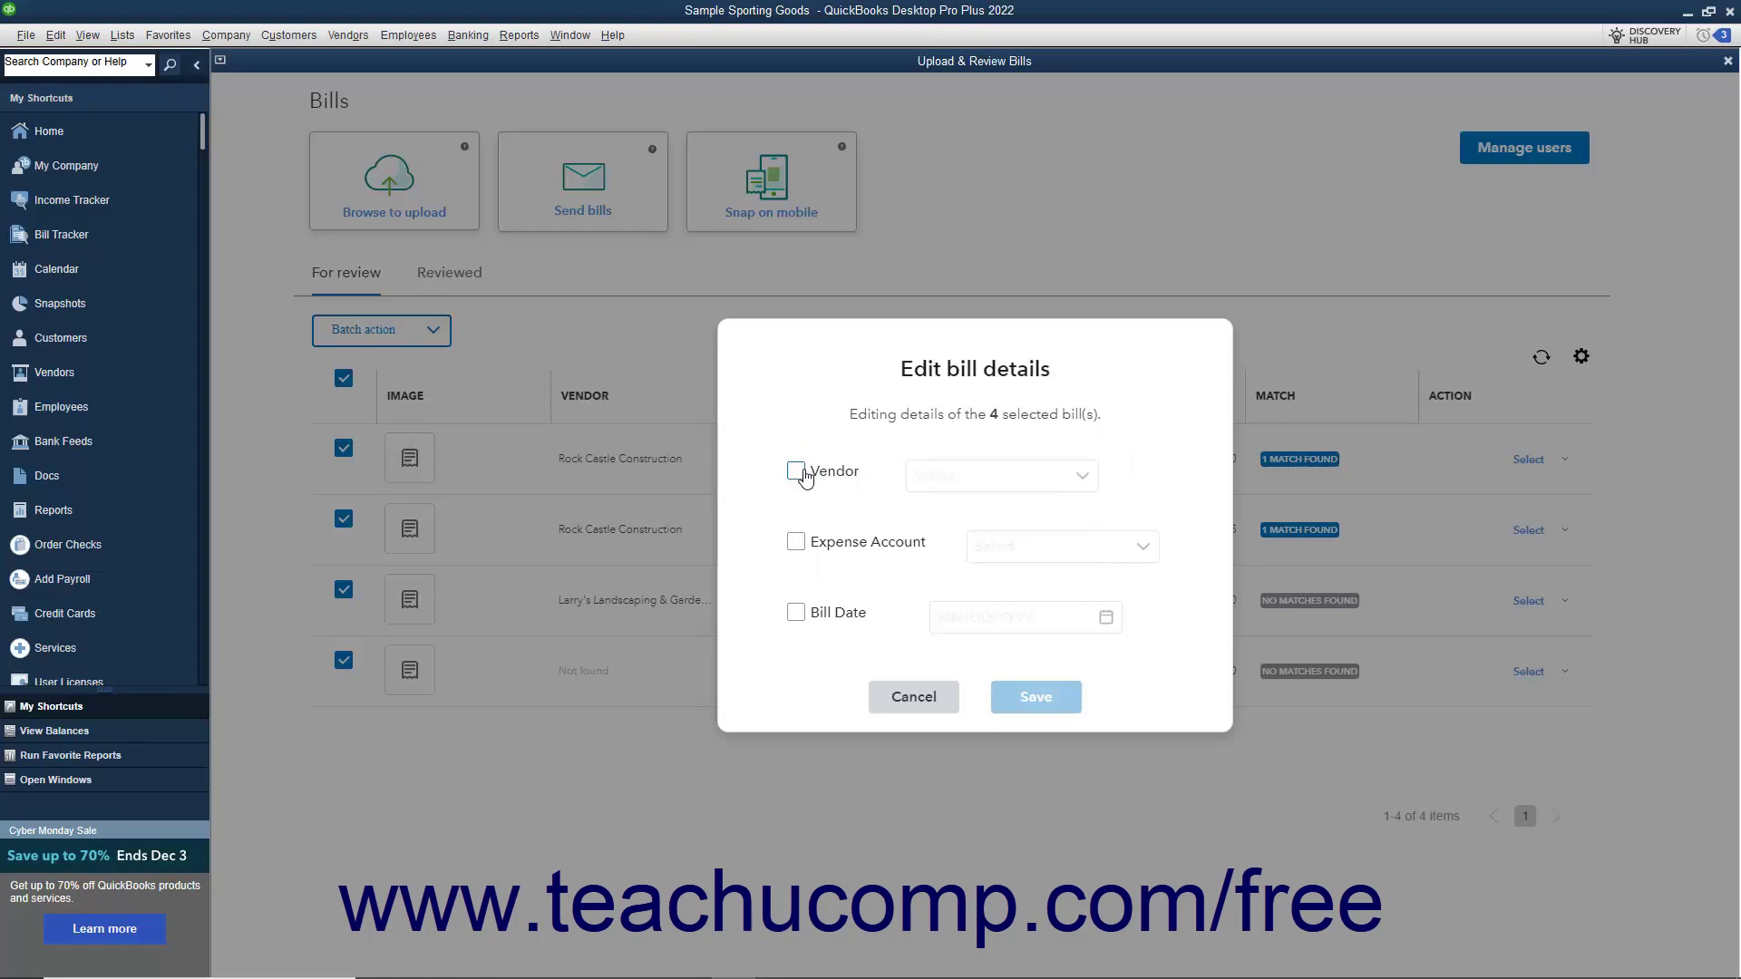
{"action": "left_click", "coordinate": [898, 704]}
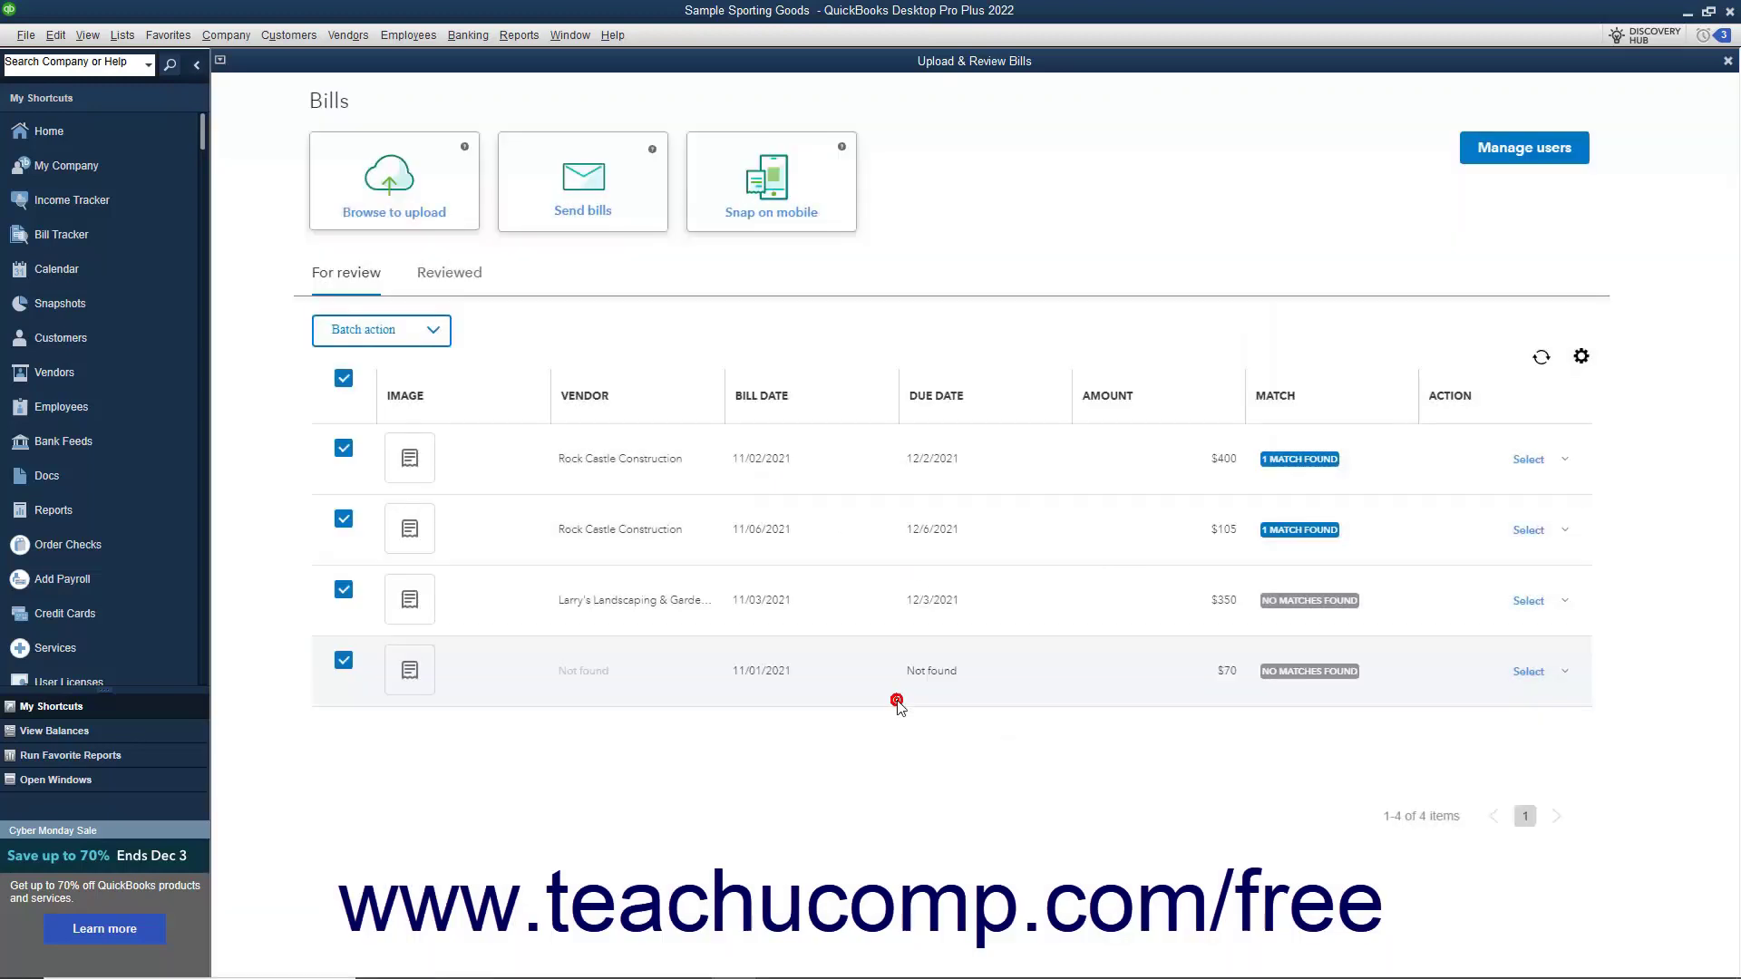
{"action": "left_click", "coordinate": [433, 330]}
{"action": "left_click", "coordinate": [415, 395]}
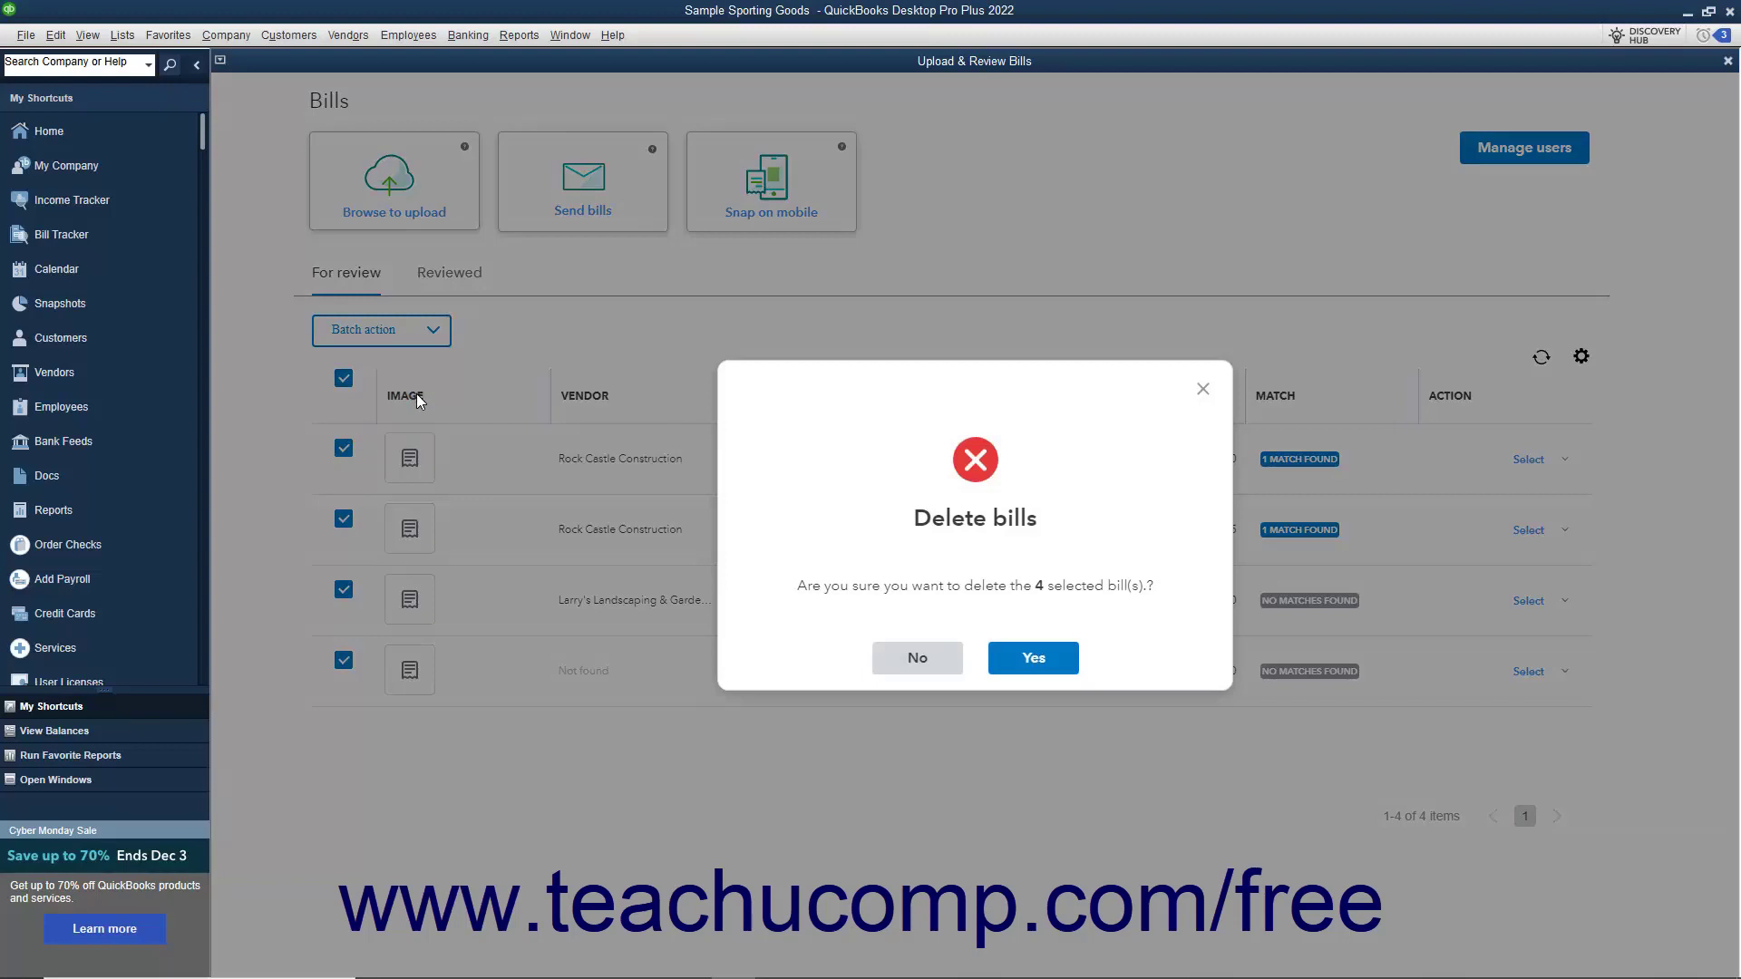
- Decline the deletion, then also decline moving the four bills to receipts
{"action": "left_click", "coordinate": [921, 659]}
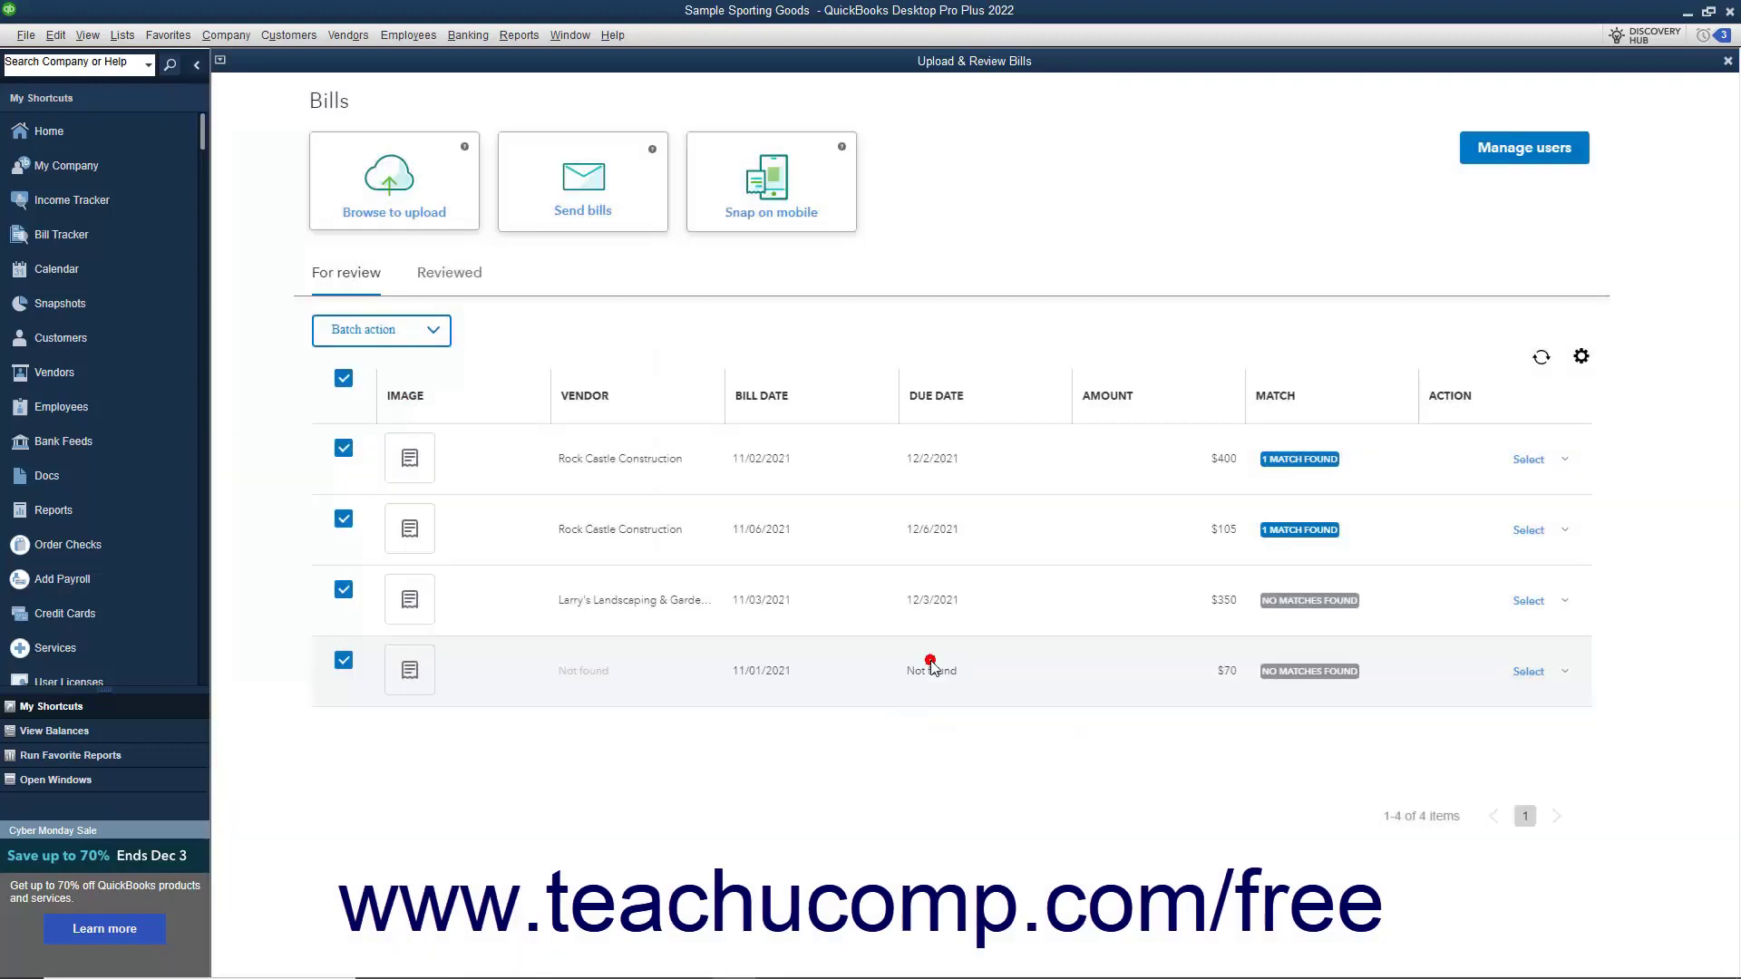
{"action": "left_click", "coordinate": [364, 336]}
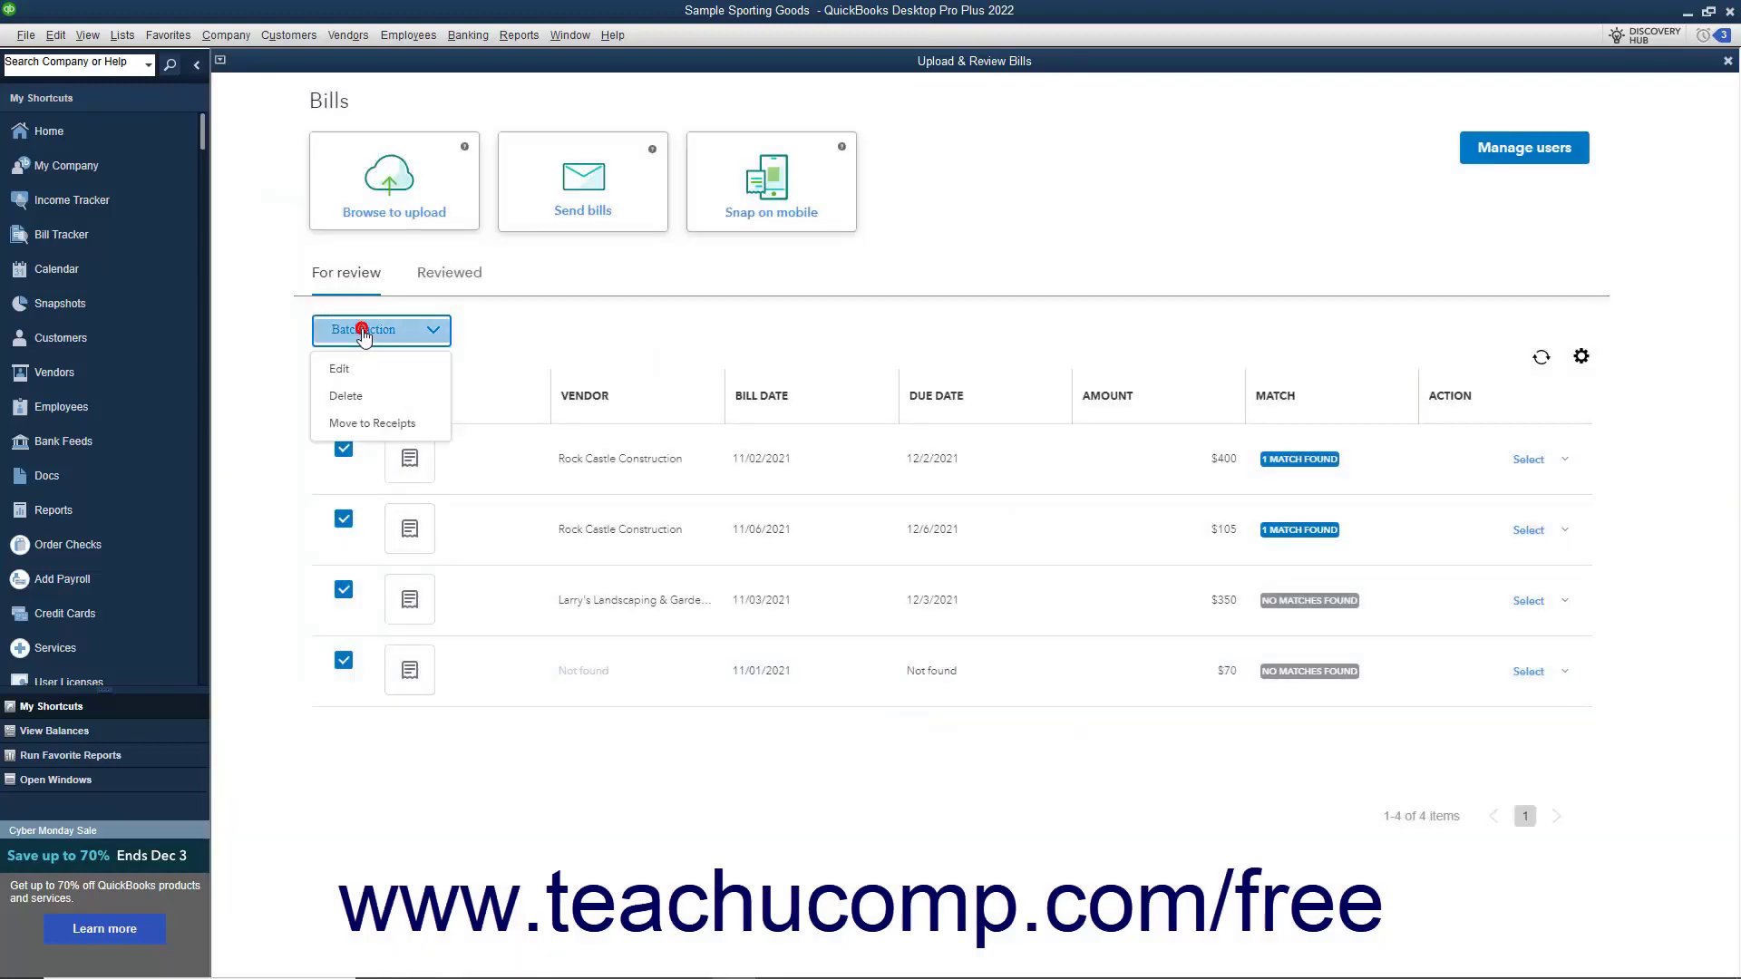
{"action": "left_click", "coordinate": [374, 425]}
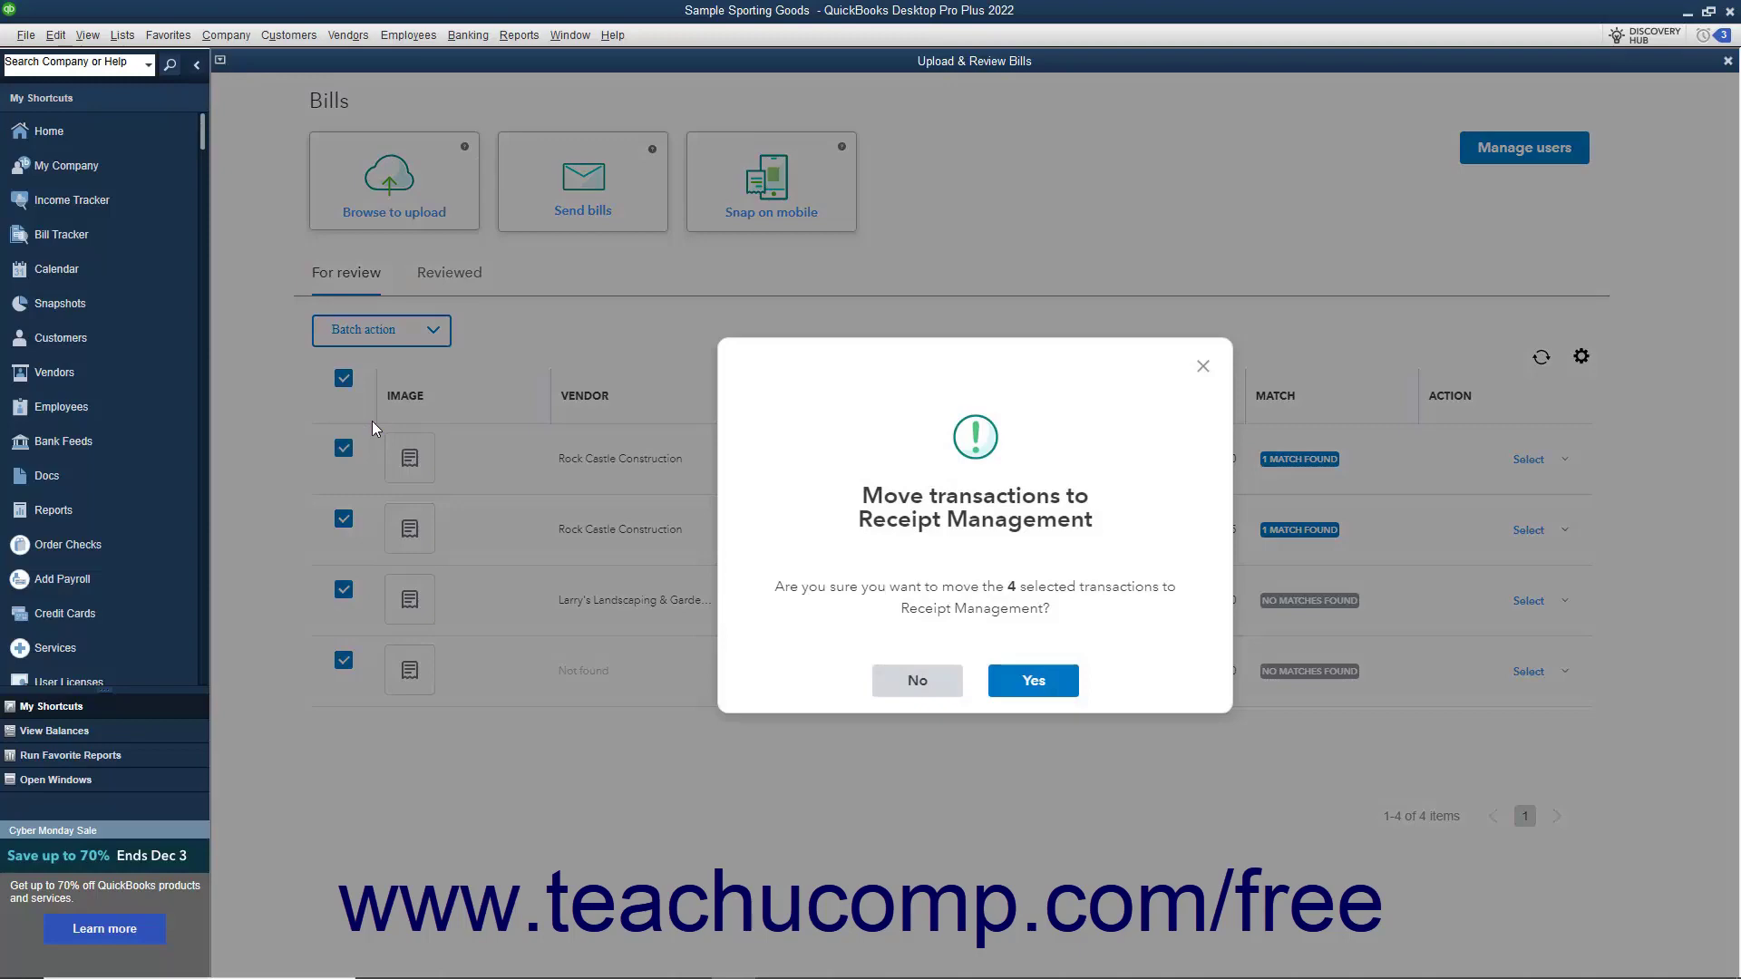
{"action": "left_click", "coordinate": [908, 685]}
- Delete all four selected bills via Batch action and acknowledge the deletion
{"action": "left_click", "coordinate": [419, 336]}
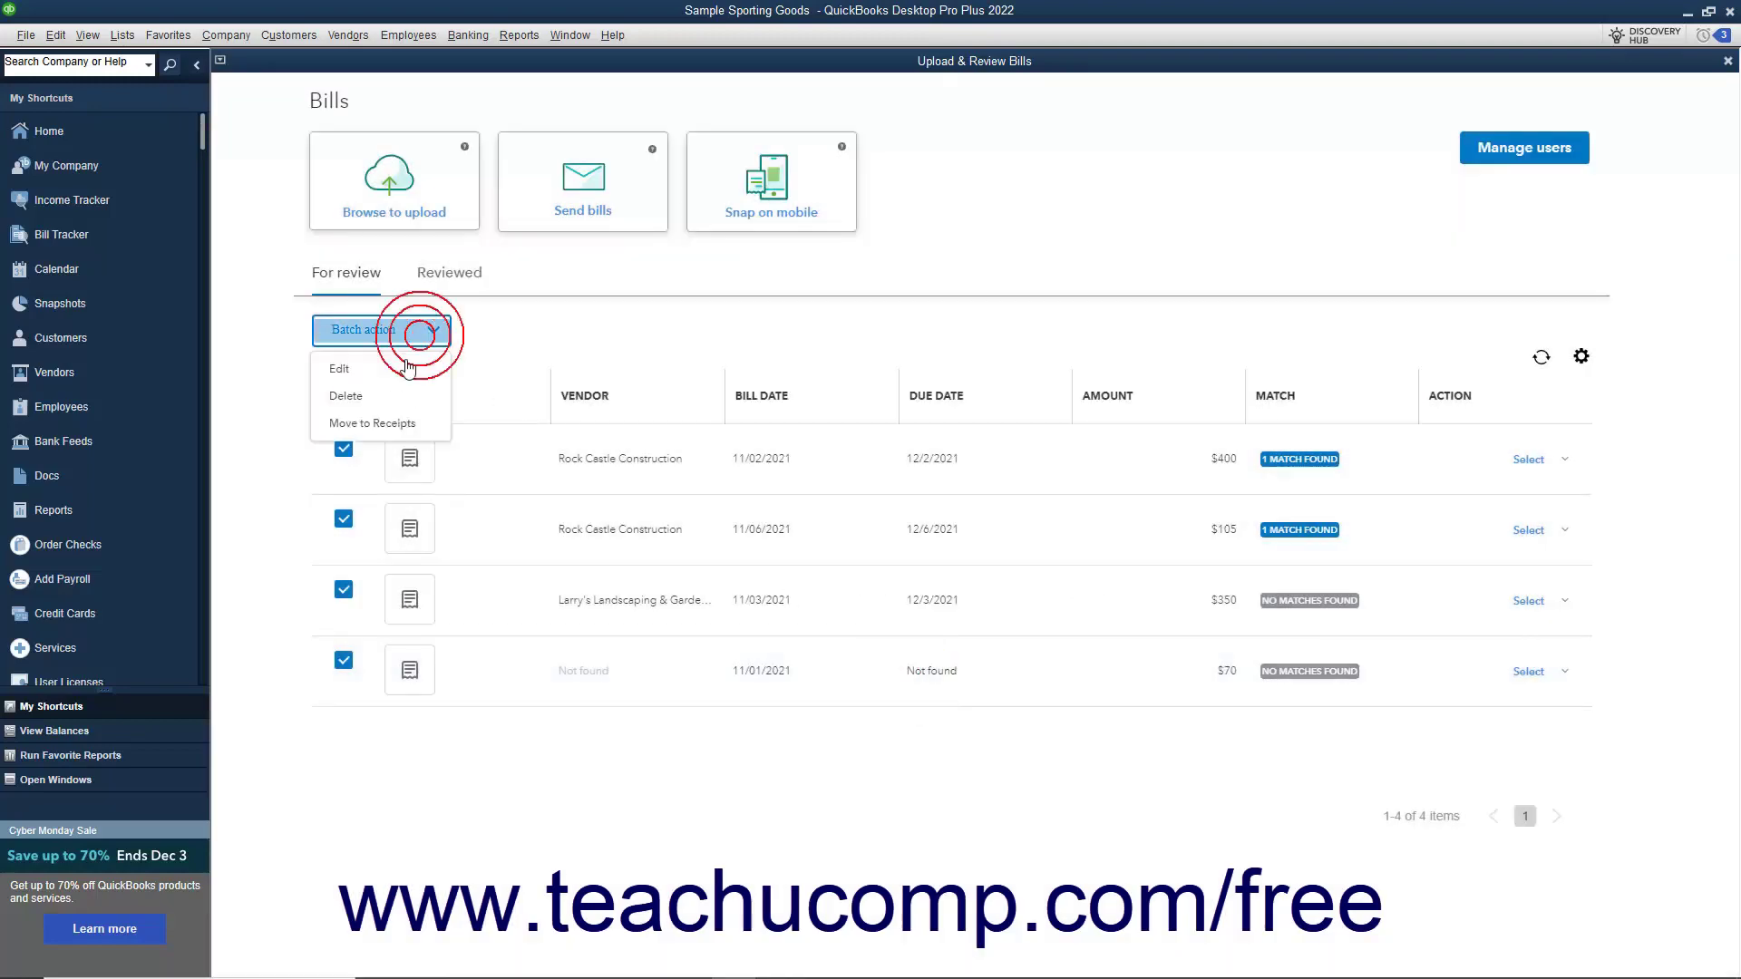
{"action": "left_click", "coordinate": [390, 396]}
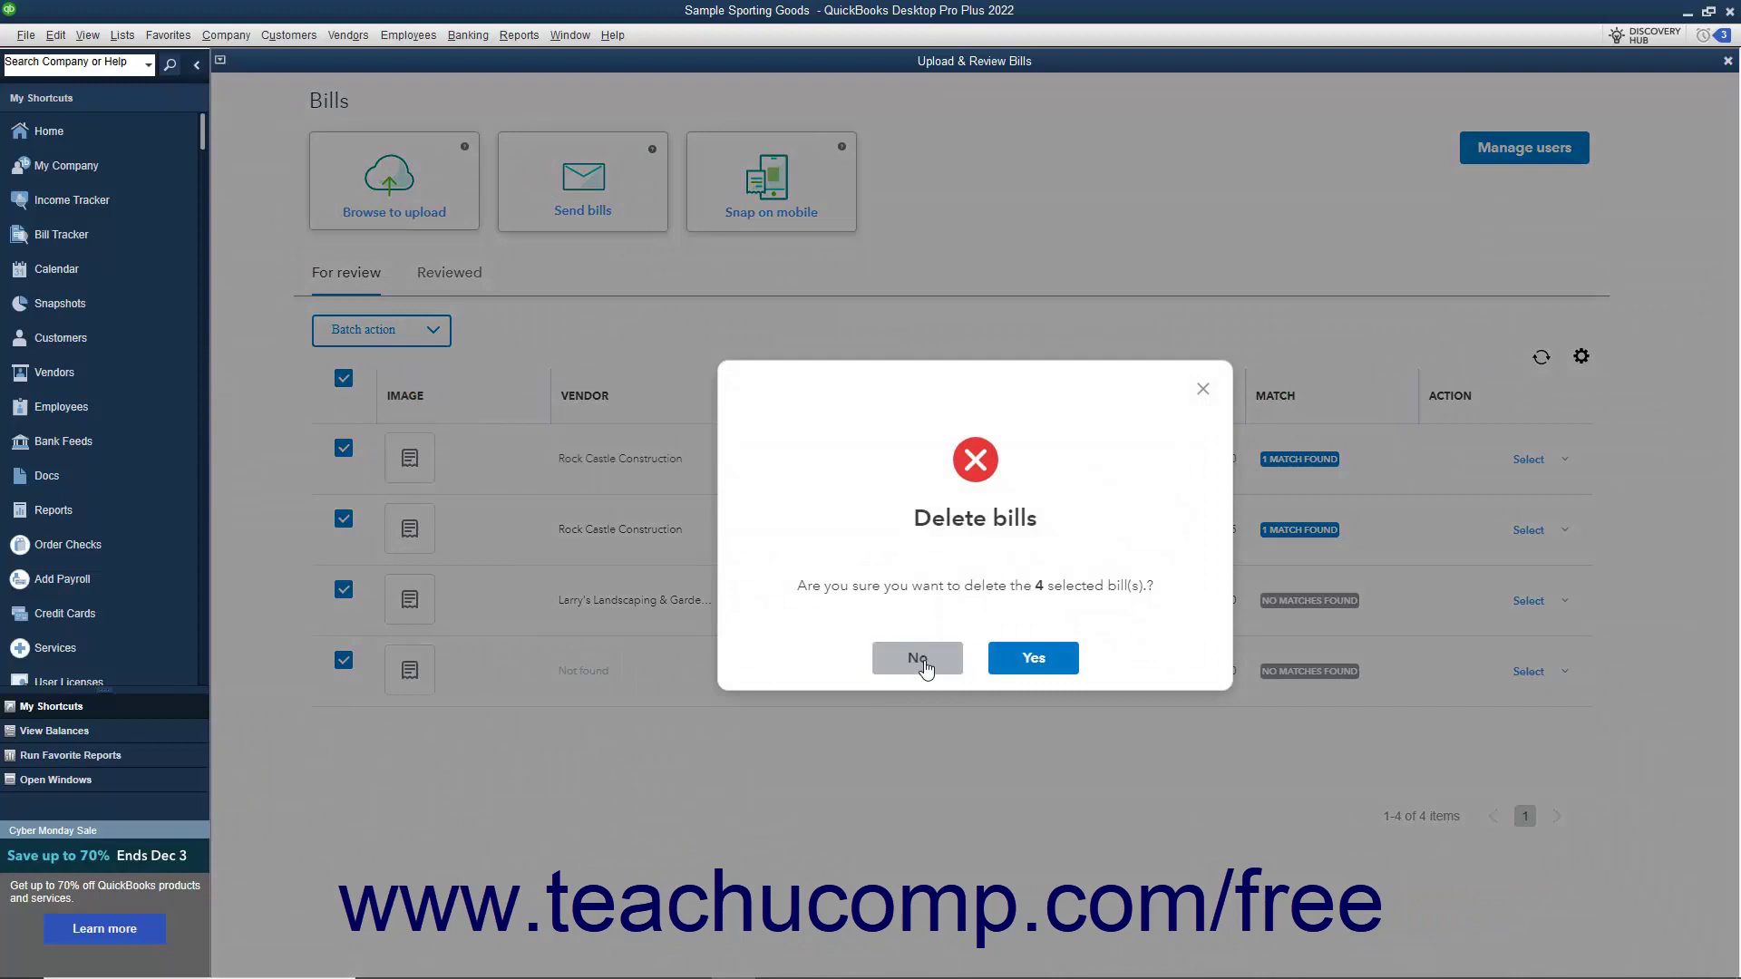
{"action": "left_click", "coordinate": [1031, 669]}
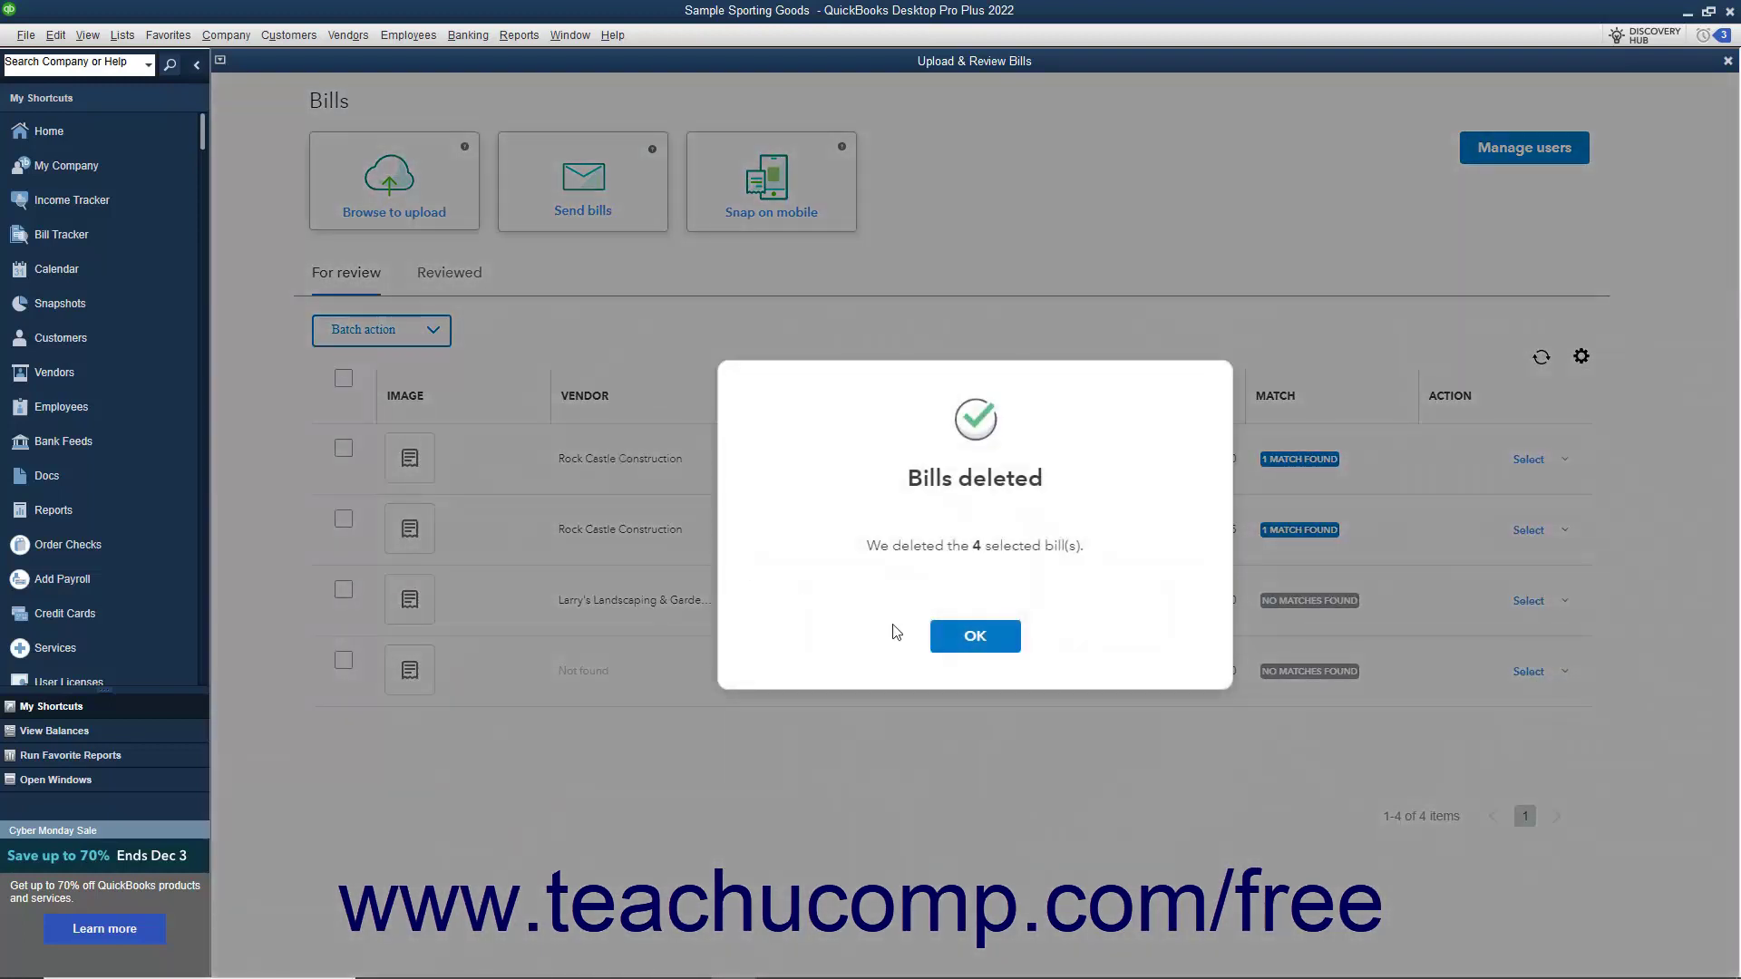
{"action": "left_click", "coordinate": [952, 642]}
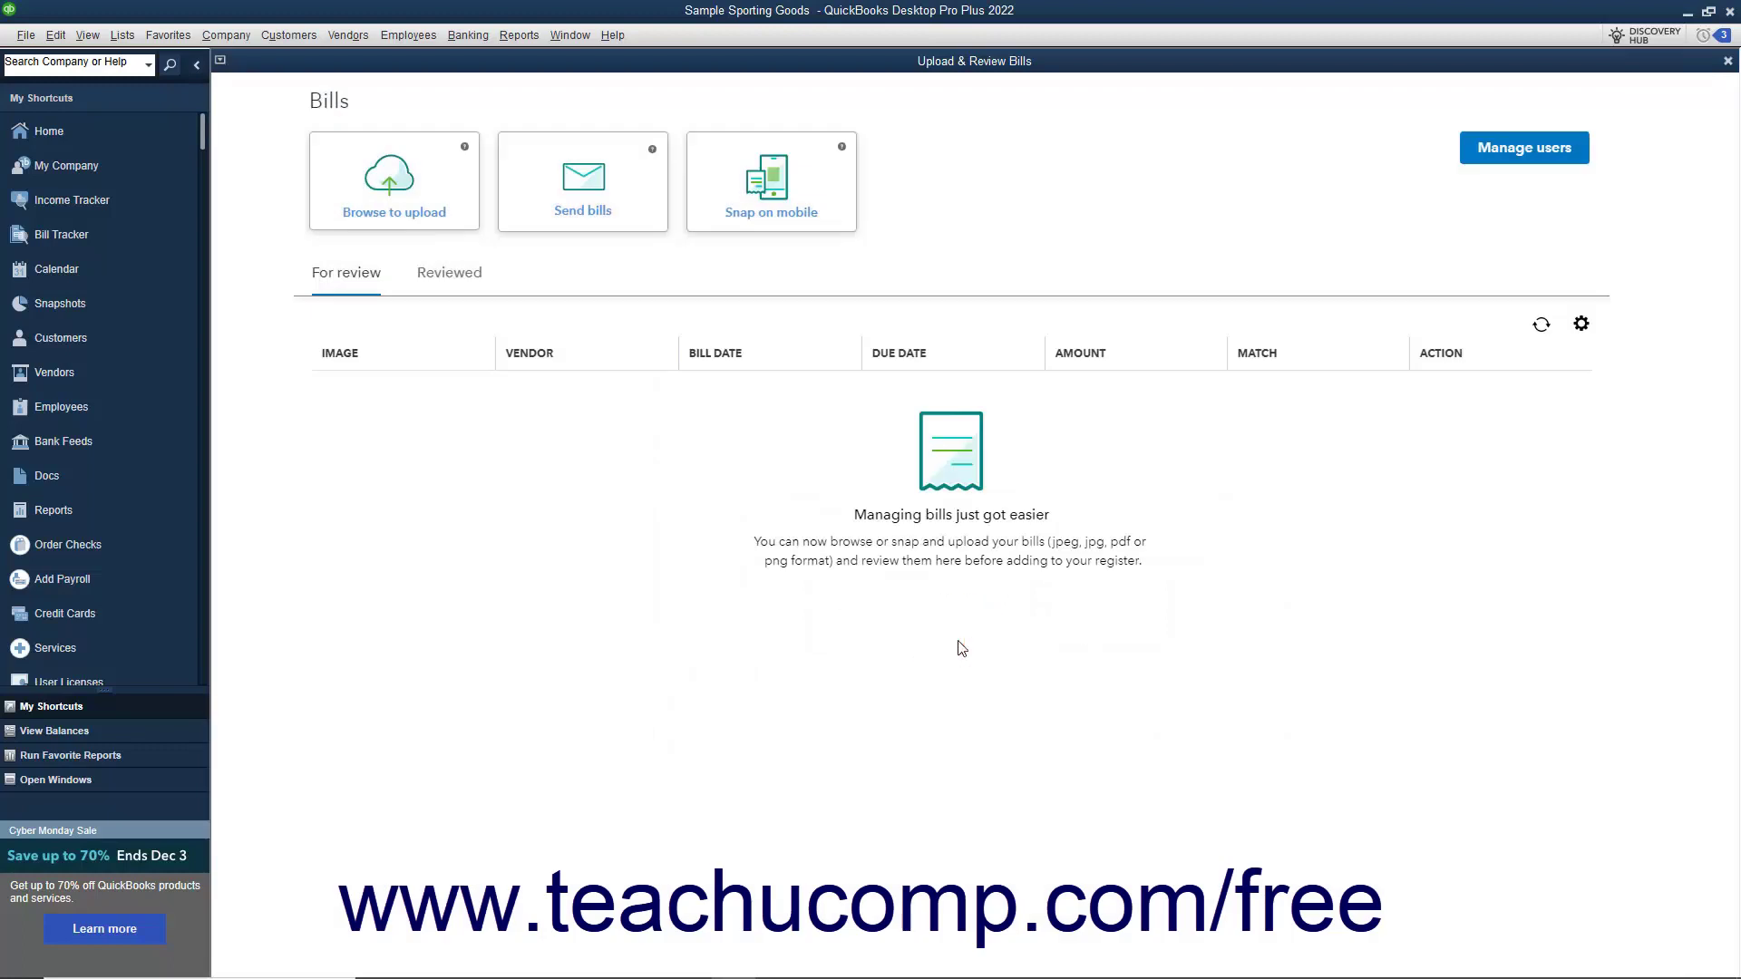
- Open the 2021-11-06-RemovalBill.pdf attachment of reviewed bill 1101
{"action": "left_click", "coordinate": [476, 285]}
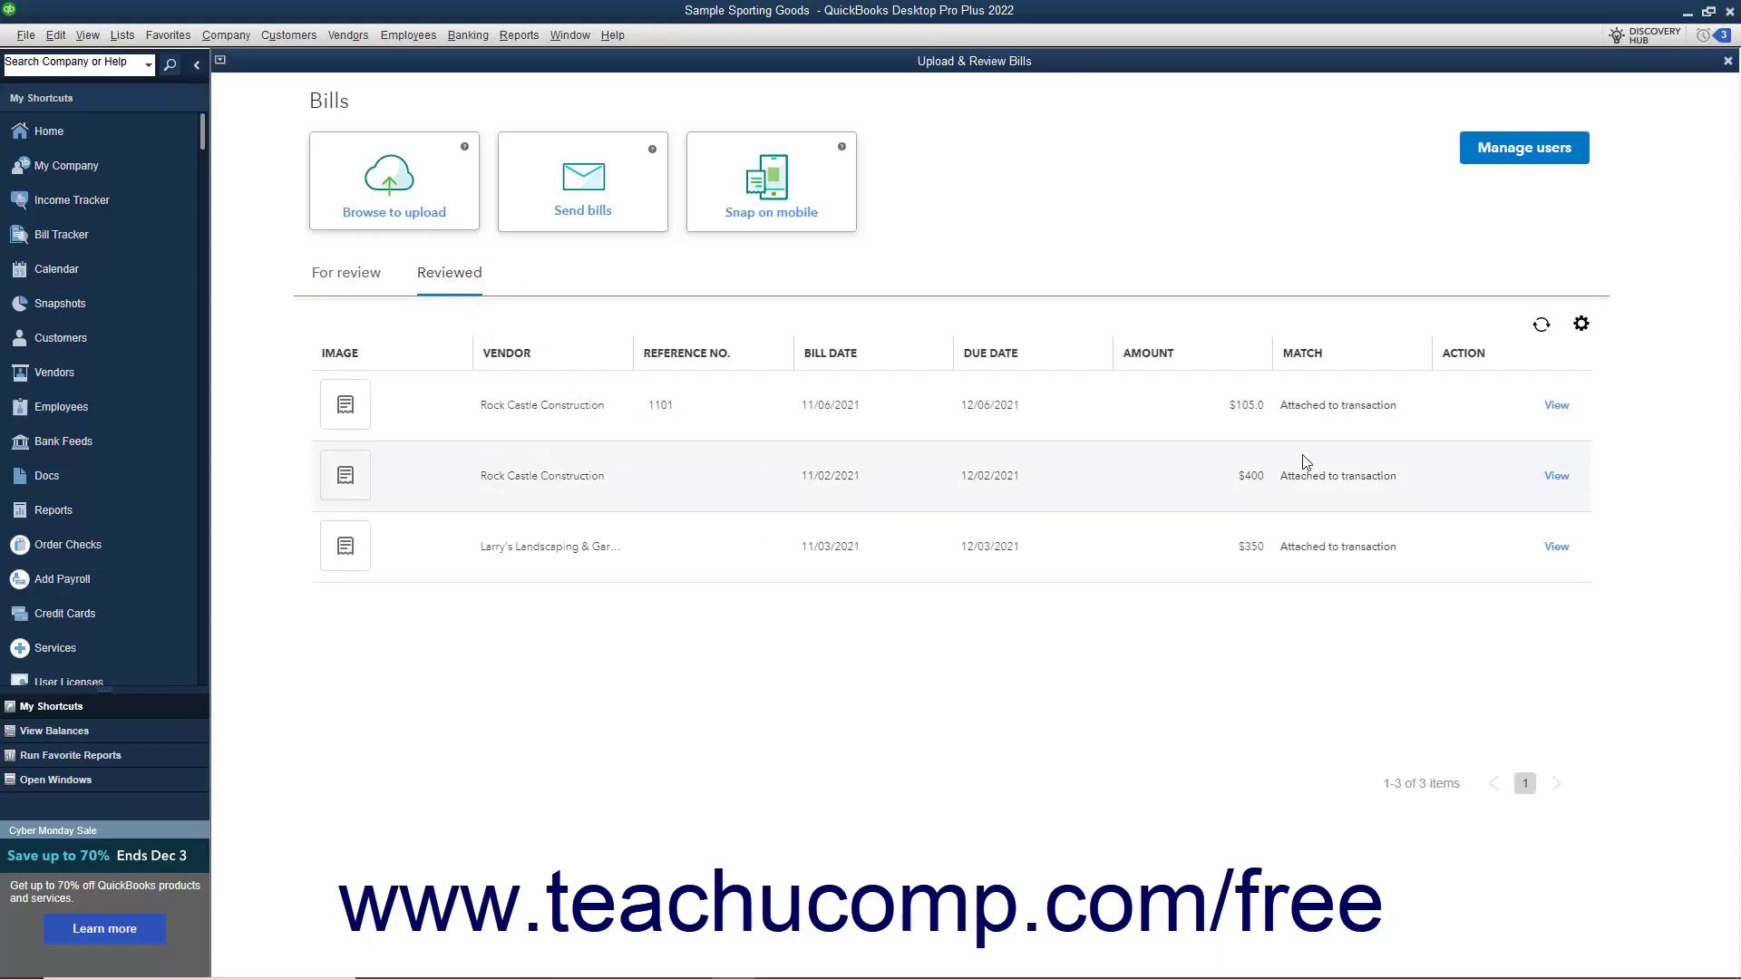
{"action": "left_click", "coordinate": [1556, 408]}
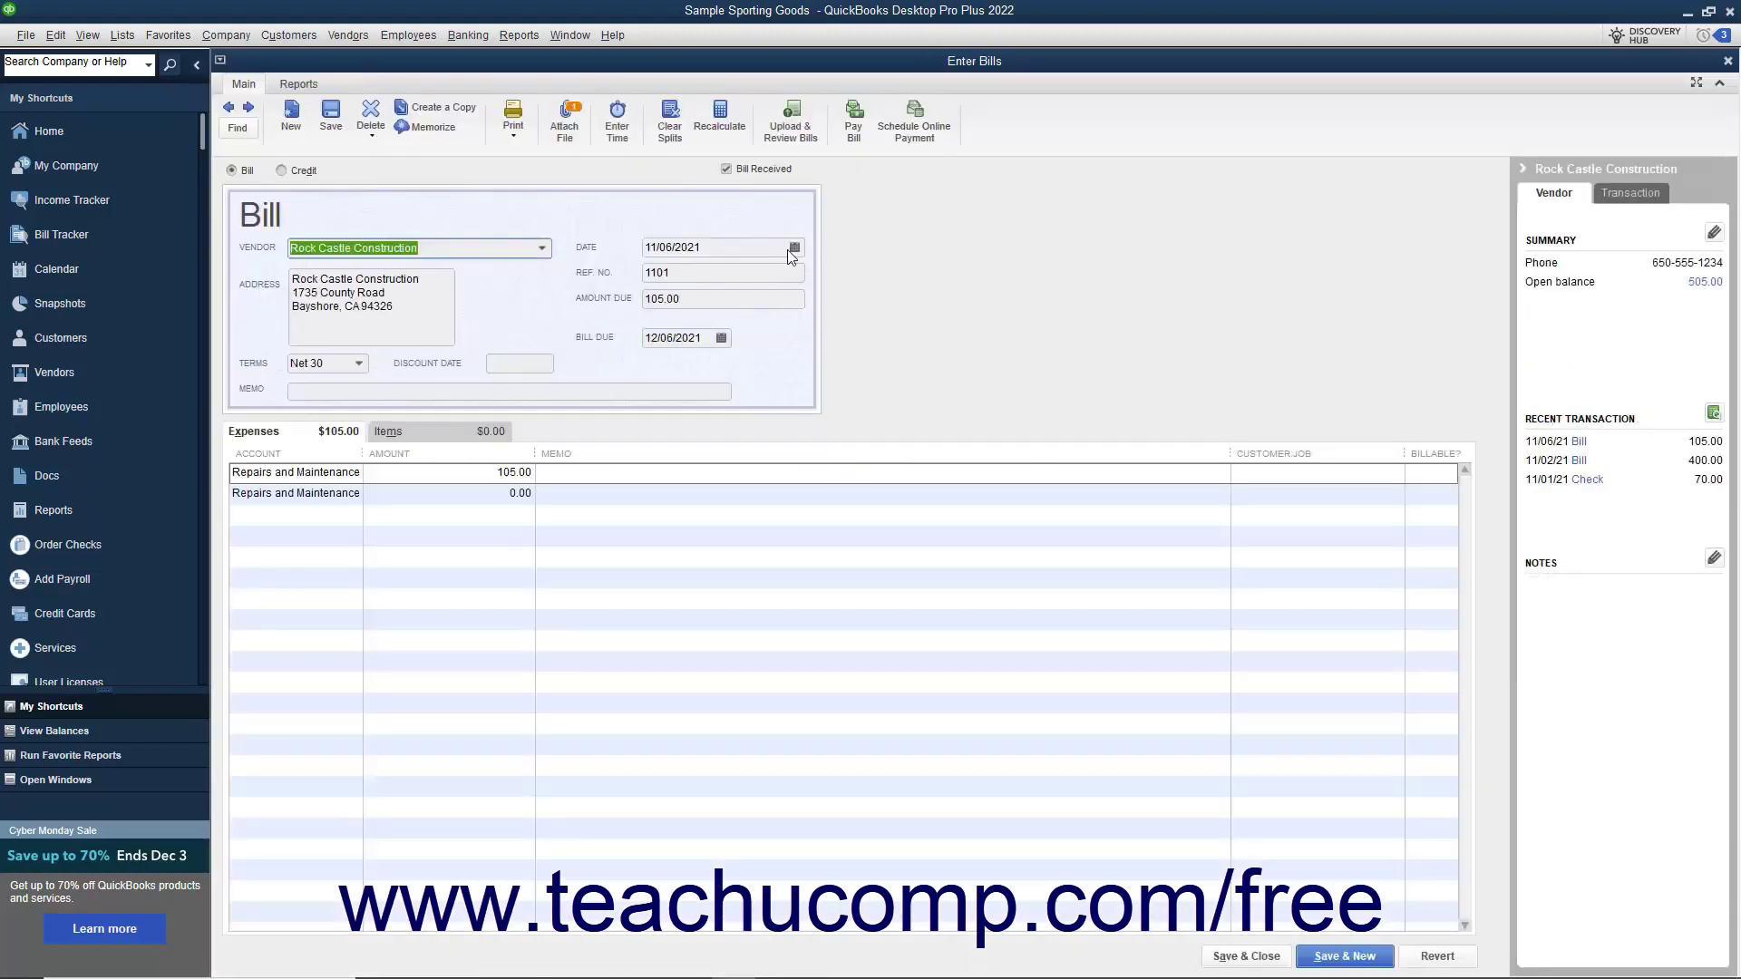
{"action": "left_click", "coordinate": [565, 141]}
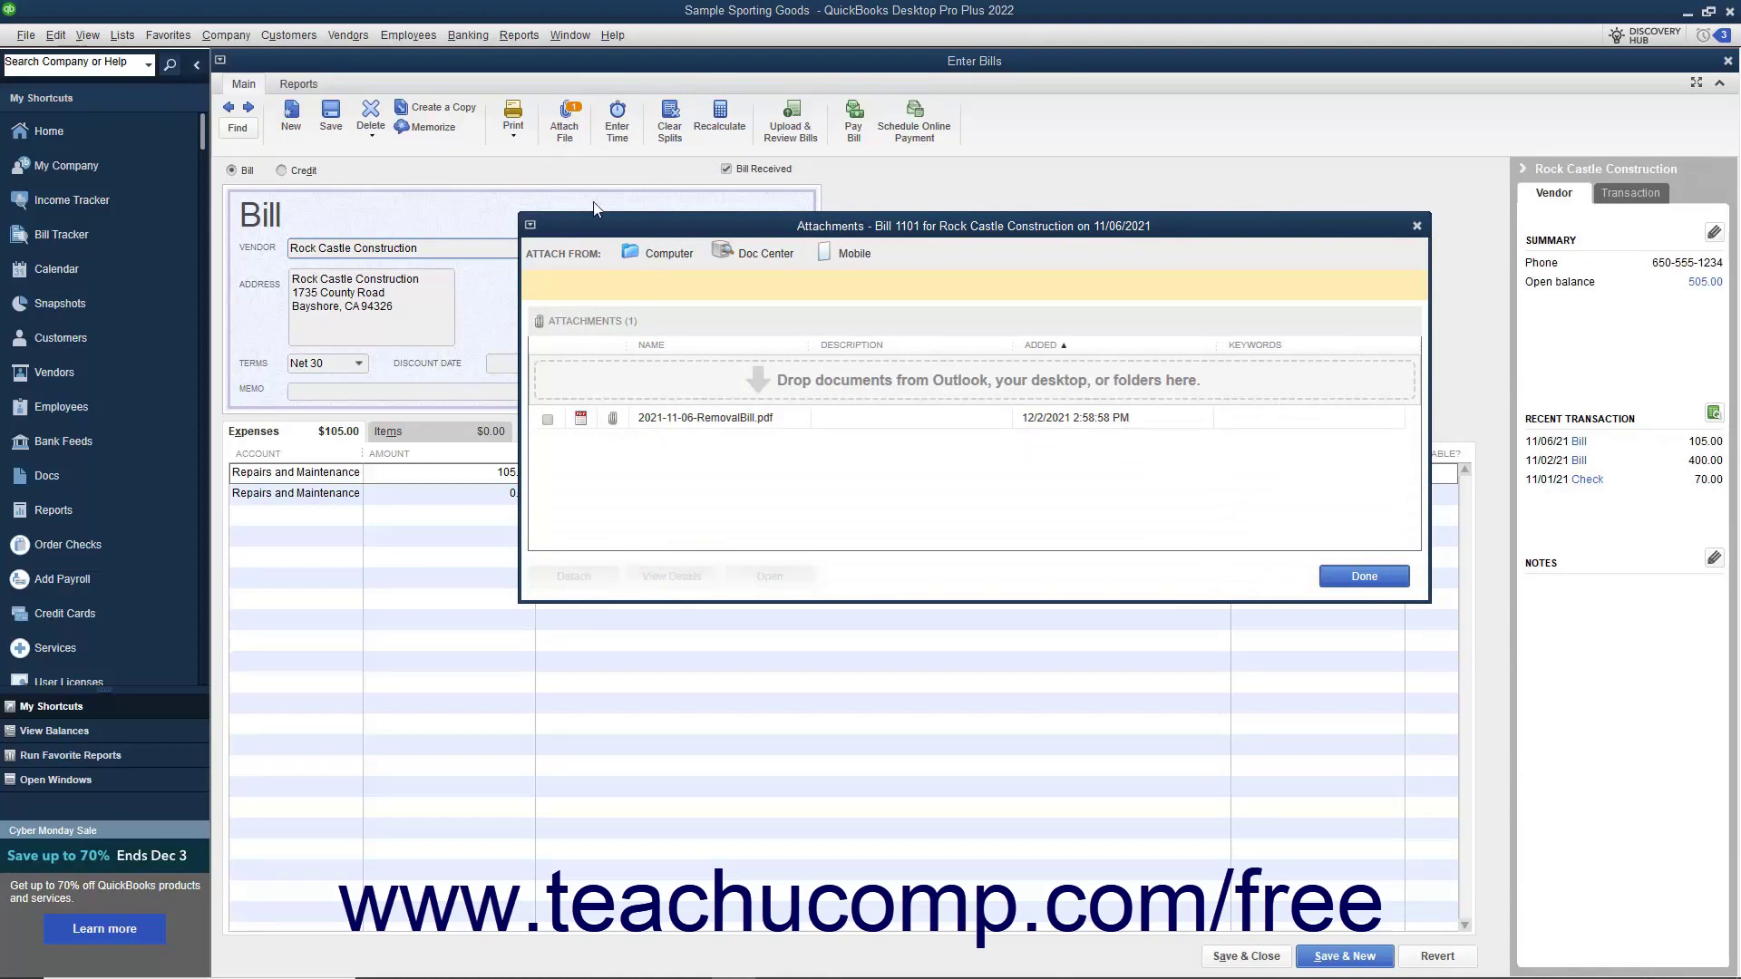
{"action": "left_click", "coordinate": [676, 420]}
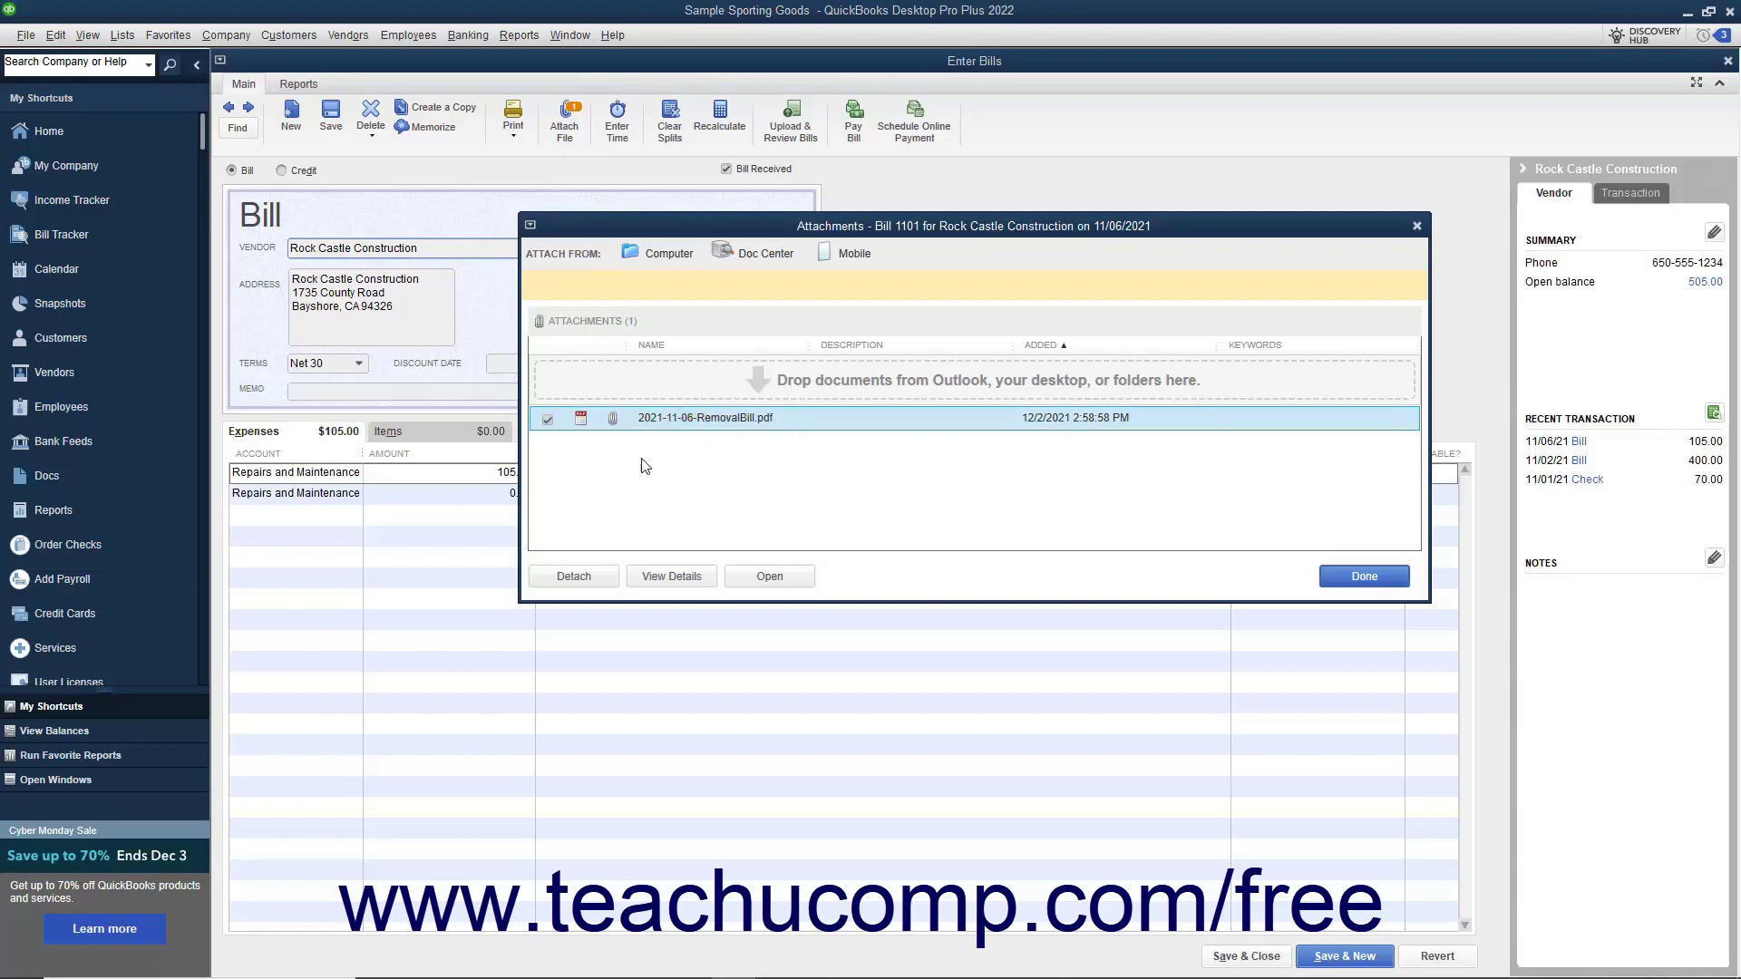
{"action": "left_click", "coordinate": [768, 577]}
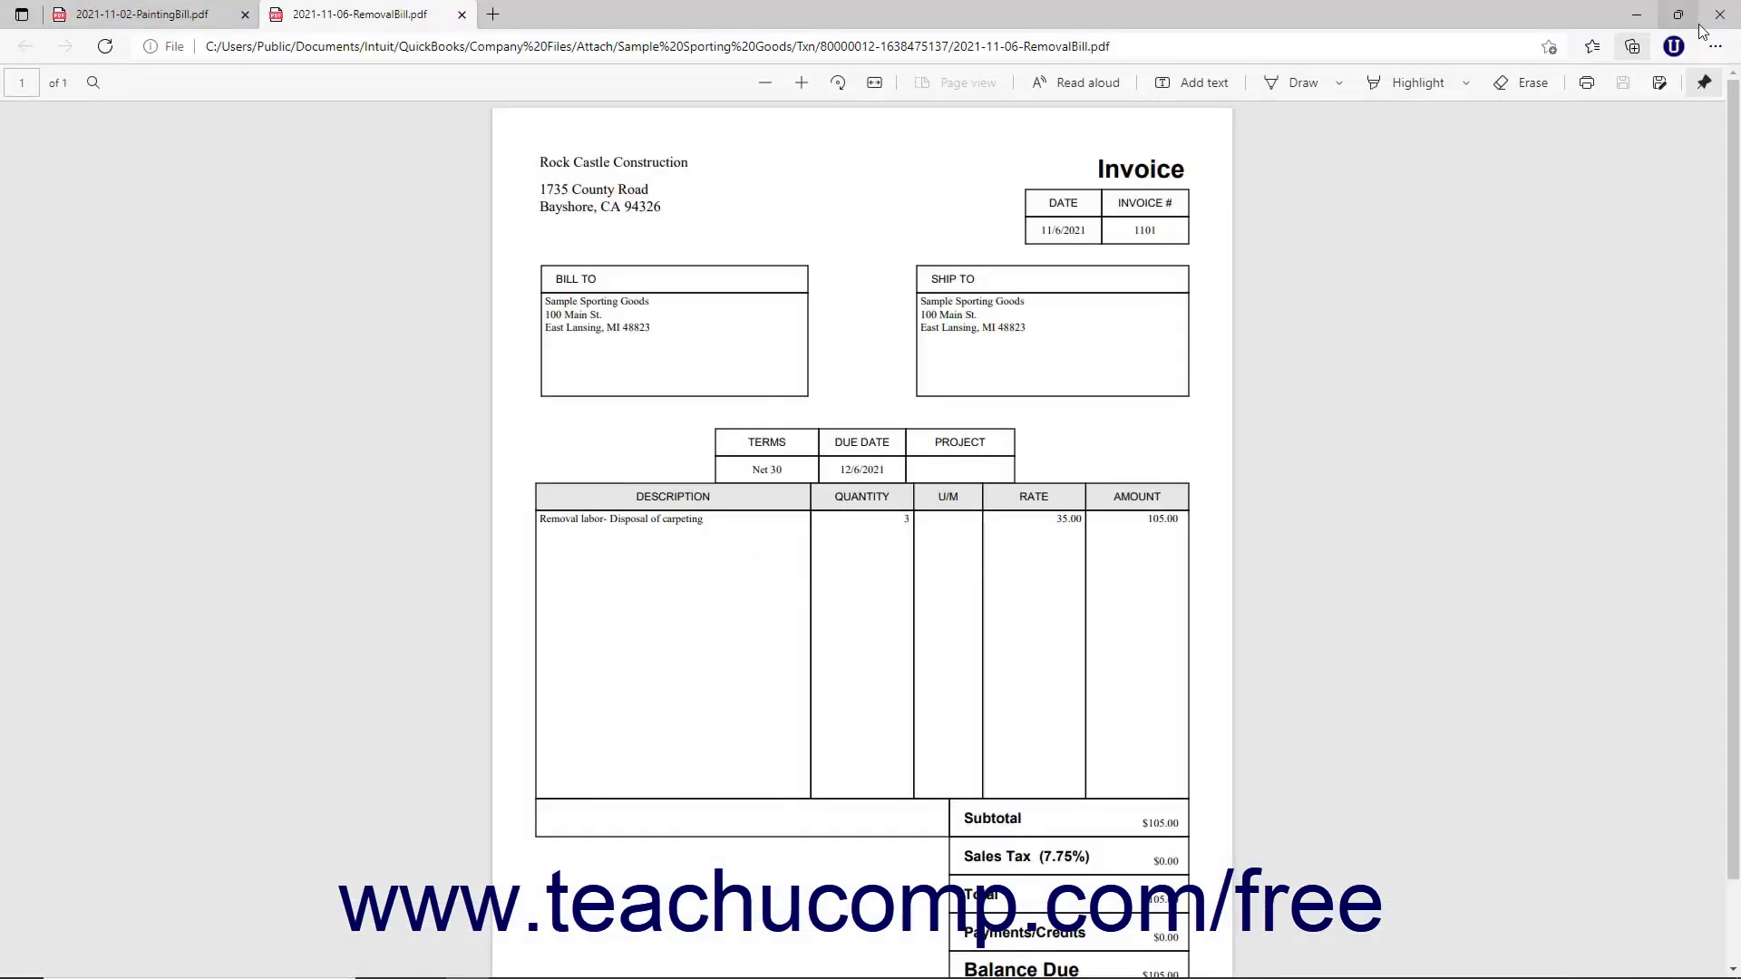
- Close the Edge window showing the RemovalBill PDF
{"action": "left_click", "coordinate": [1706, 28]}
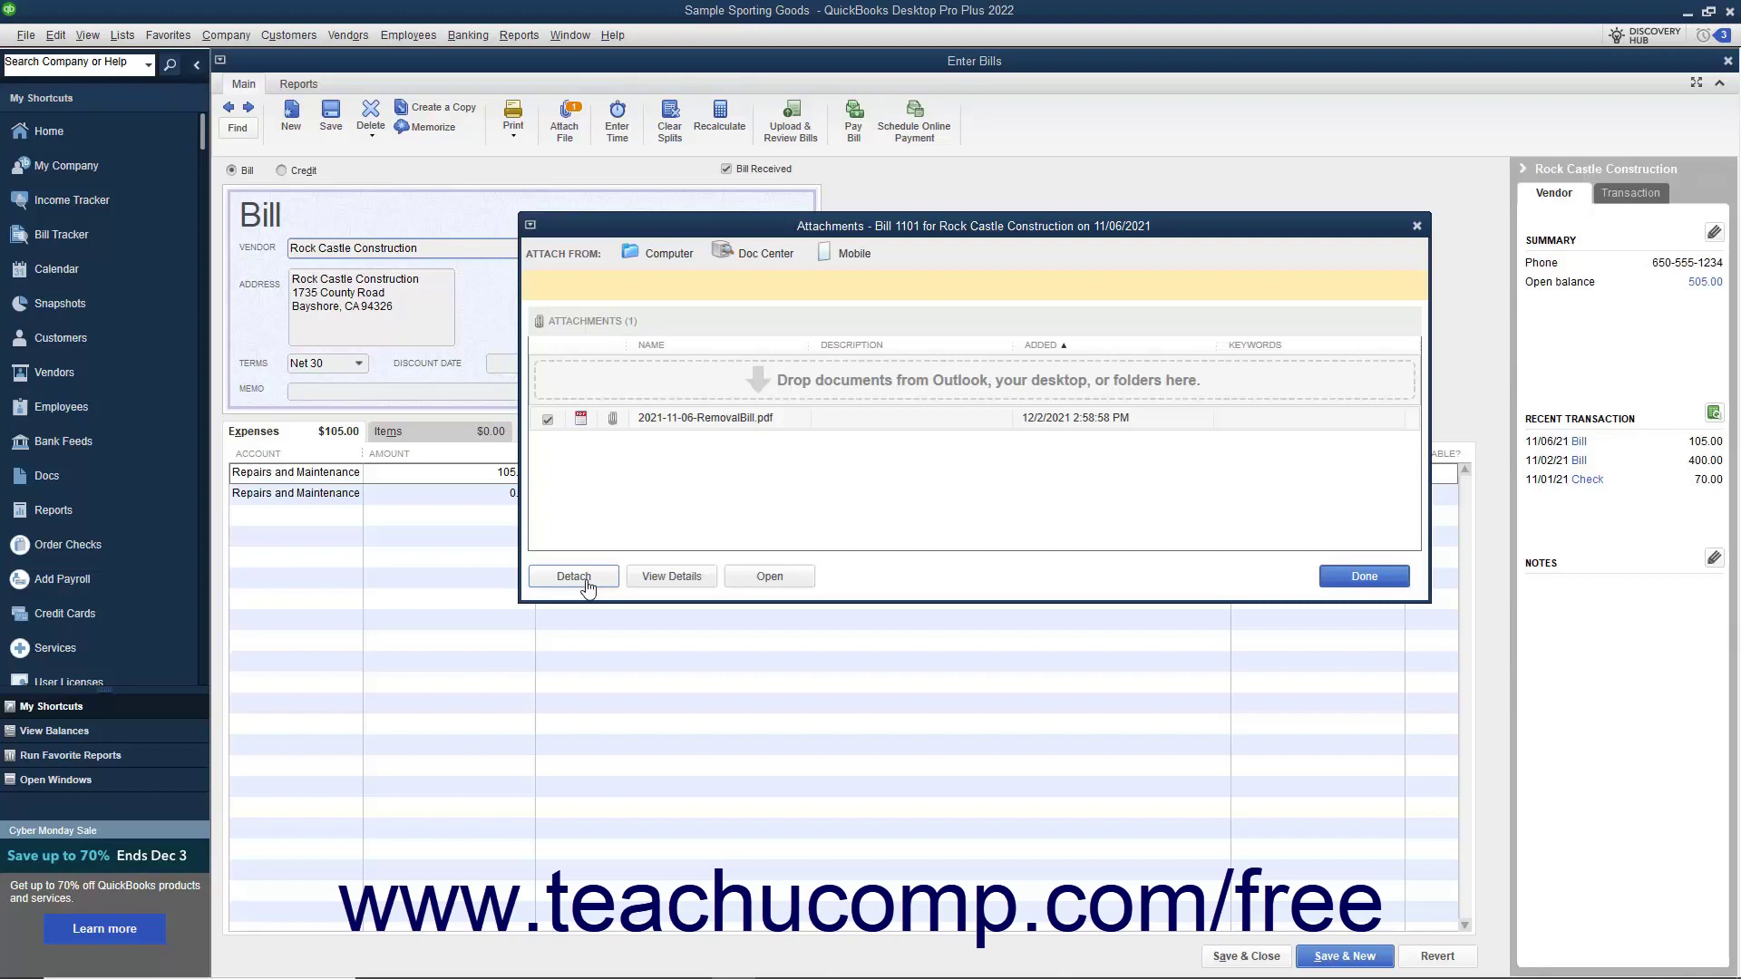
- Close the attachment list and the open bill to return to the $105, $400 and $350 reviewed bills
{"action": "left_click", "coordinate": [1357, 582]}
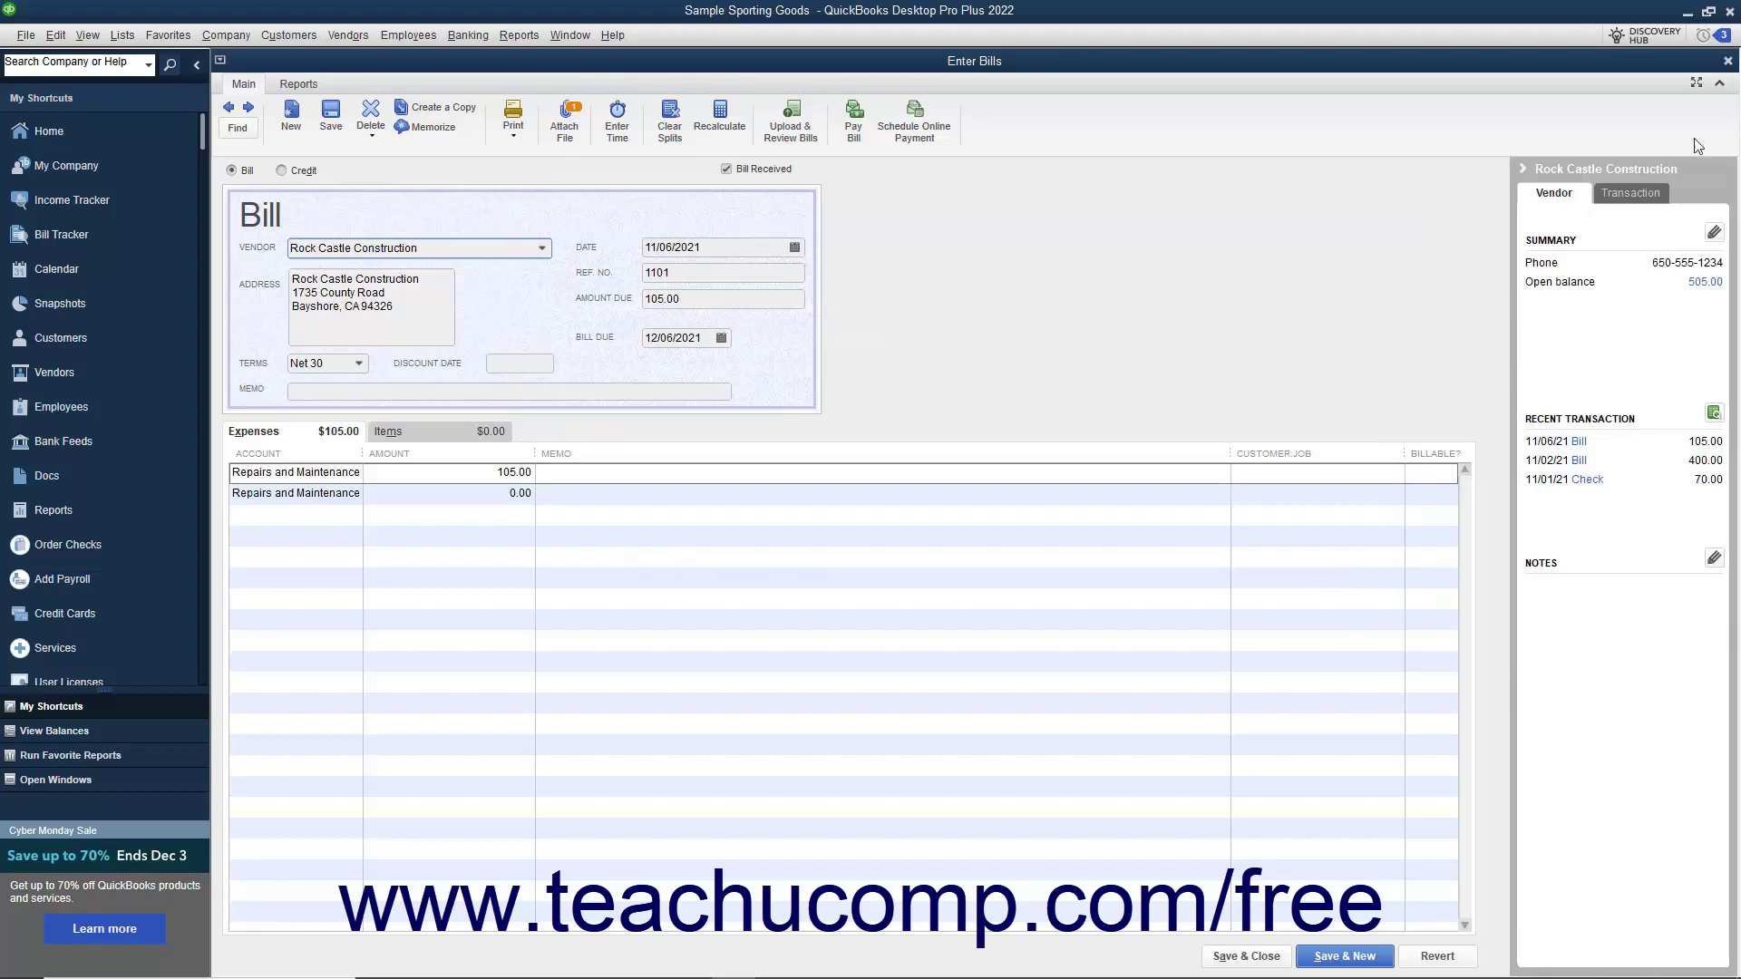
{"action": "left_click", "coordinate": [1727, 62]}
{"action": "left_click", "coordinate": [1728, 62]}
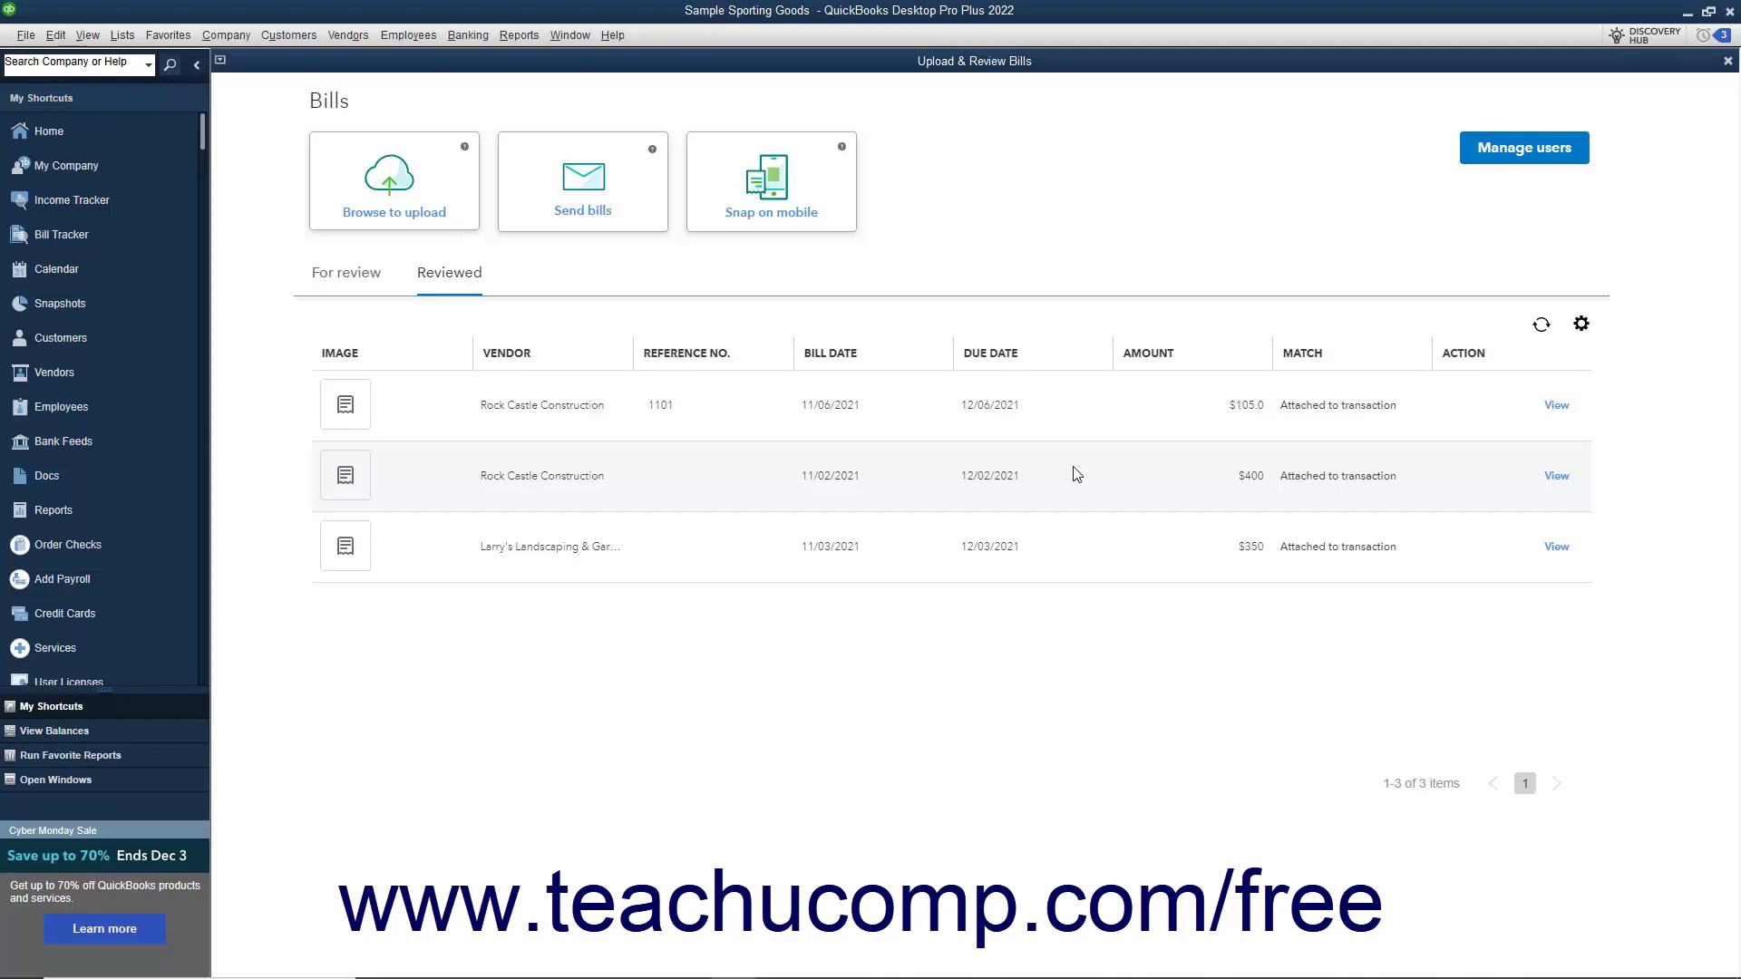
- Open the Add user form from Manage users and submit it with a blank email as a Basic user
{"action": "left_click", "coordinate": [1510, 159]}
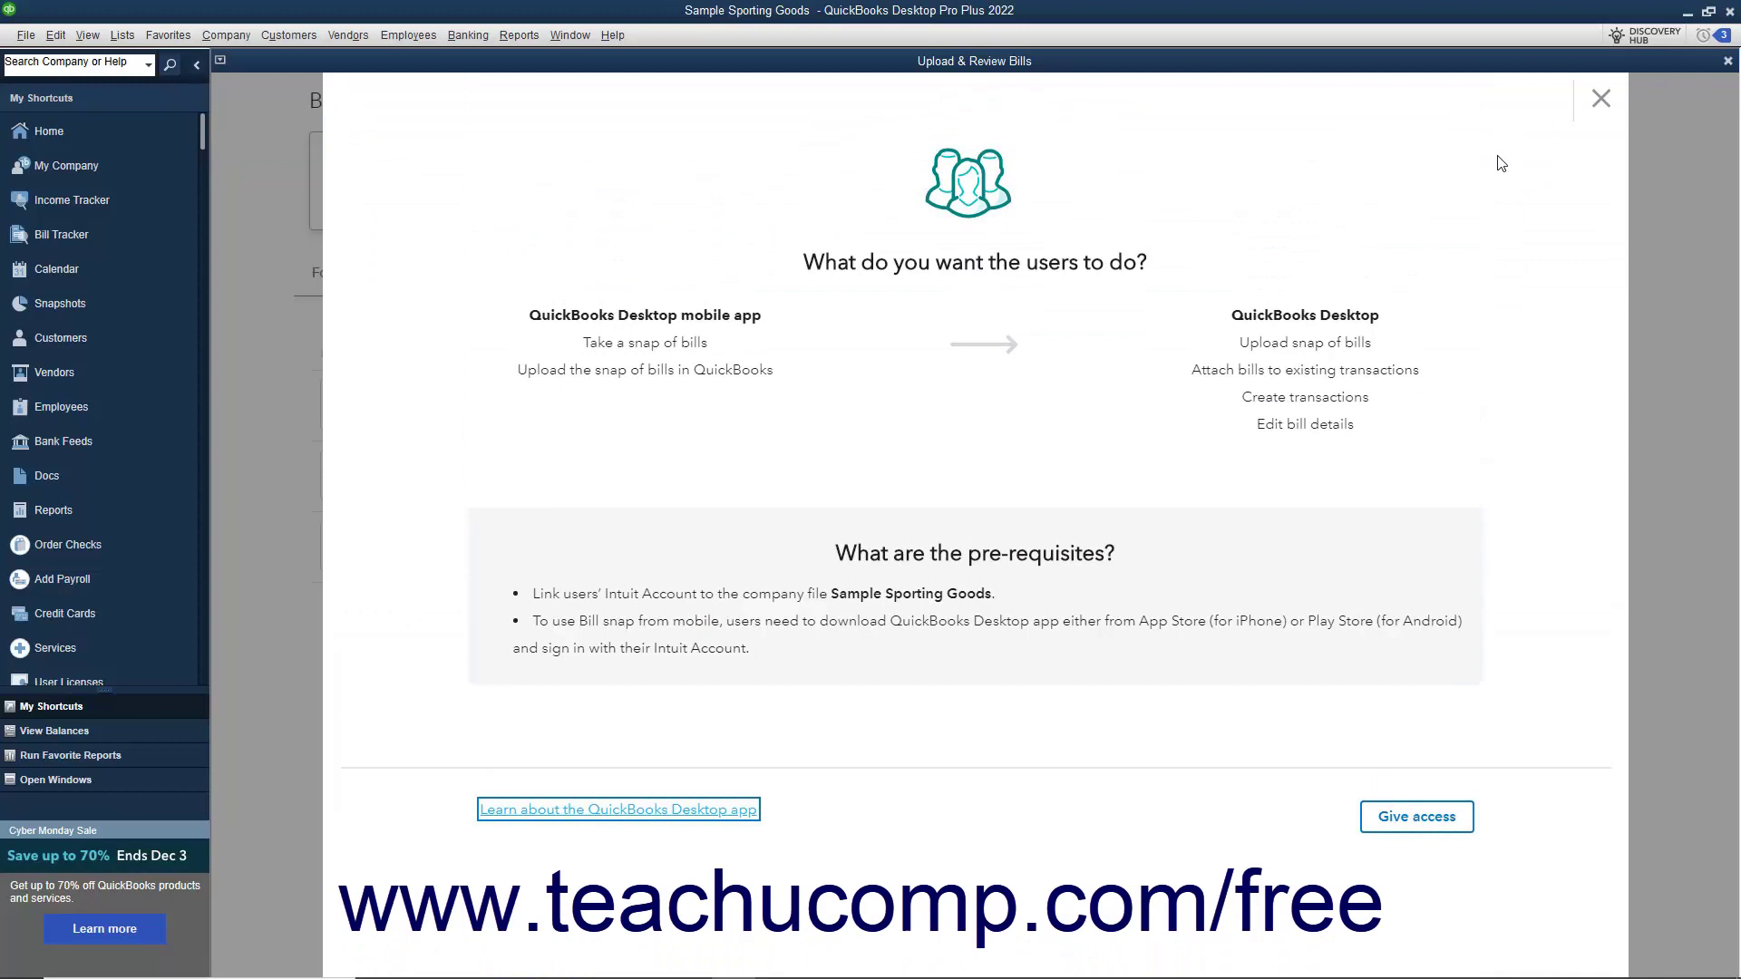
{"action": "left_click", "coordinate": [1389, 831]}
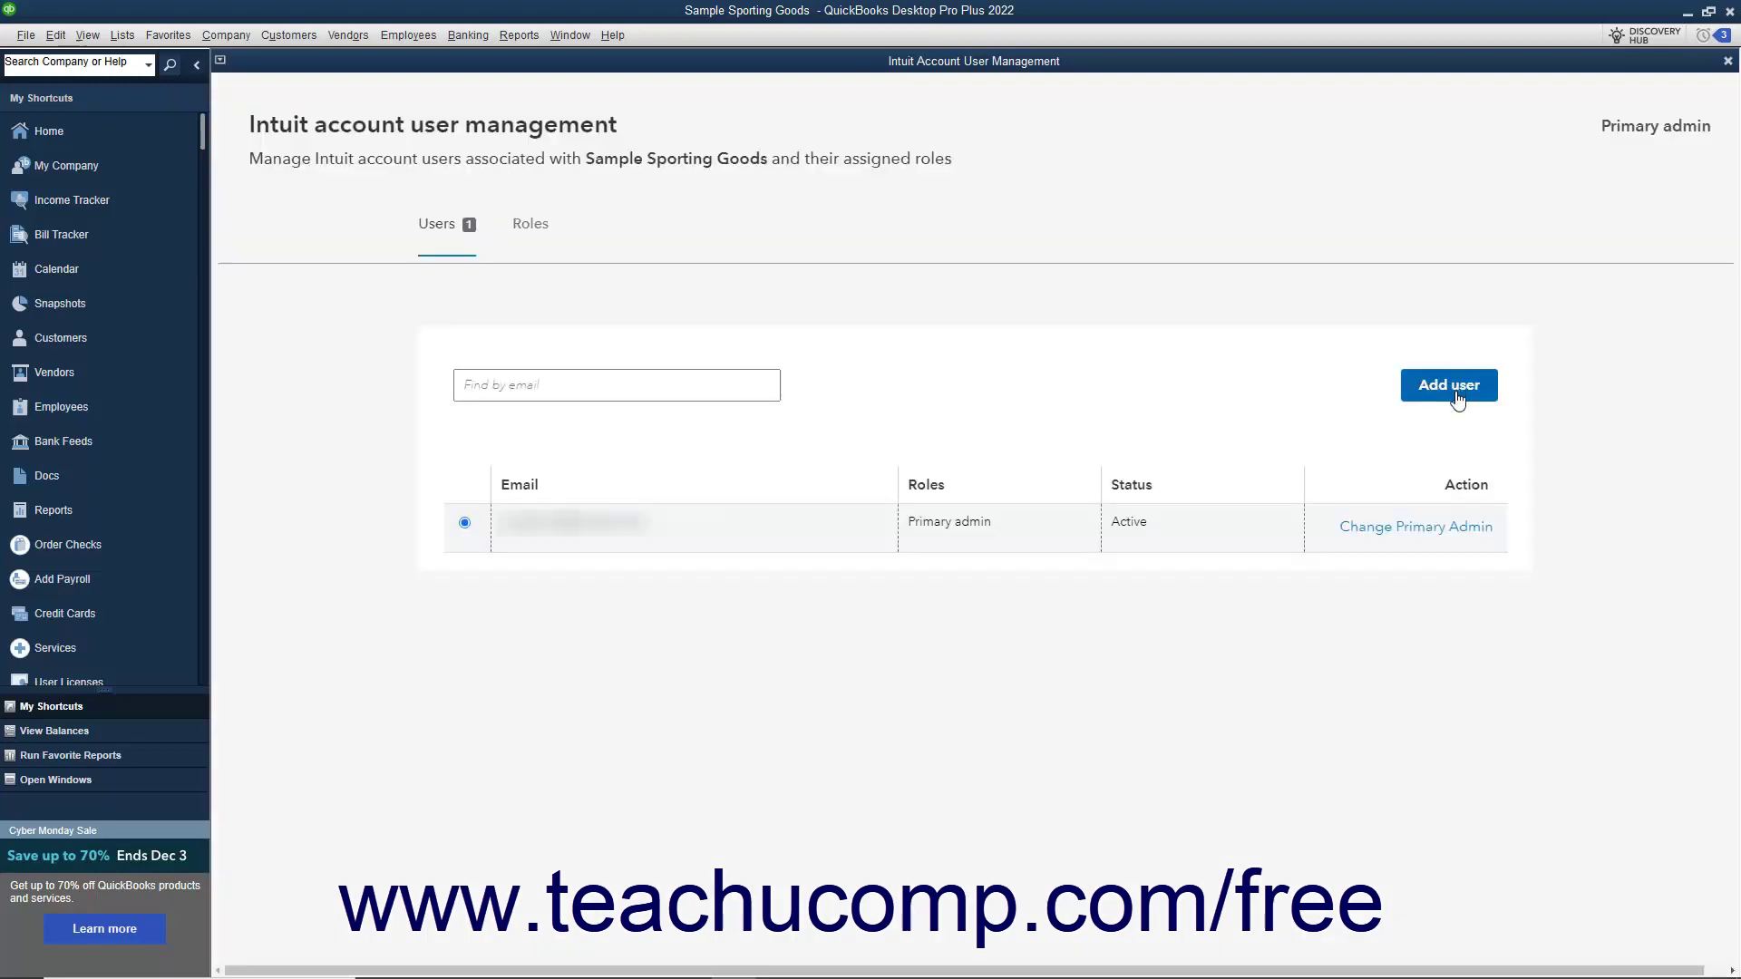
{"action": "left_click", "coordinate": [1454, 394]}
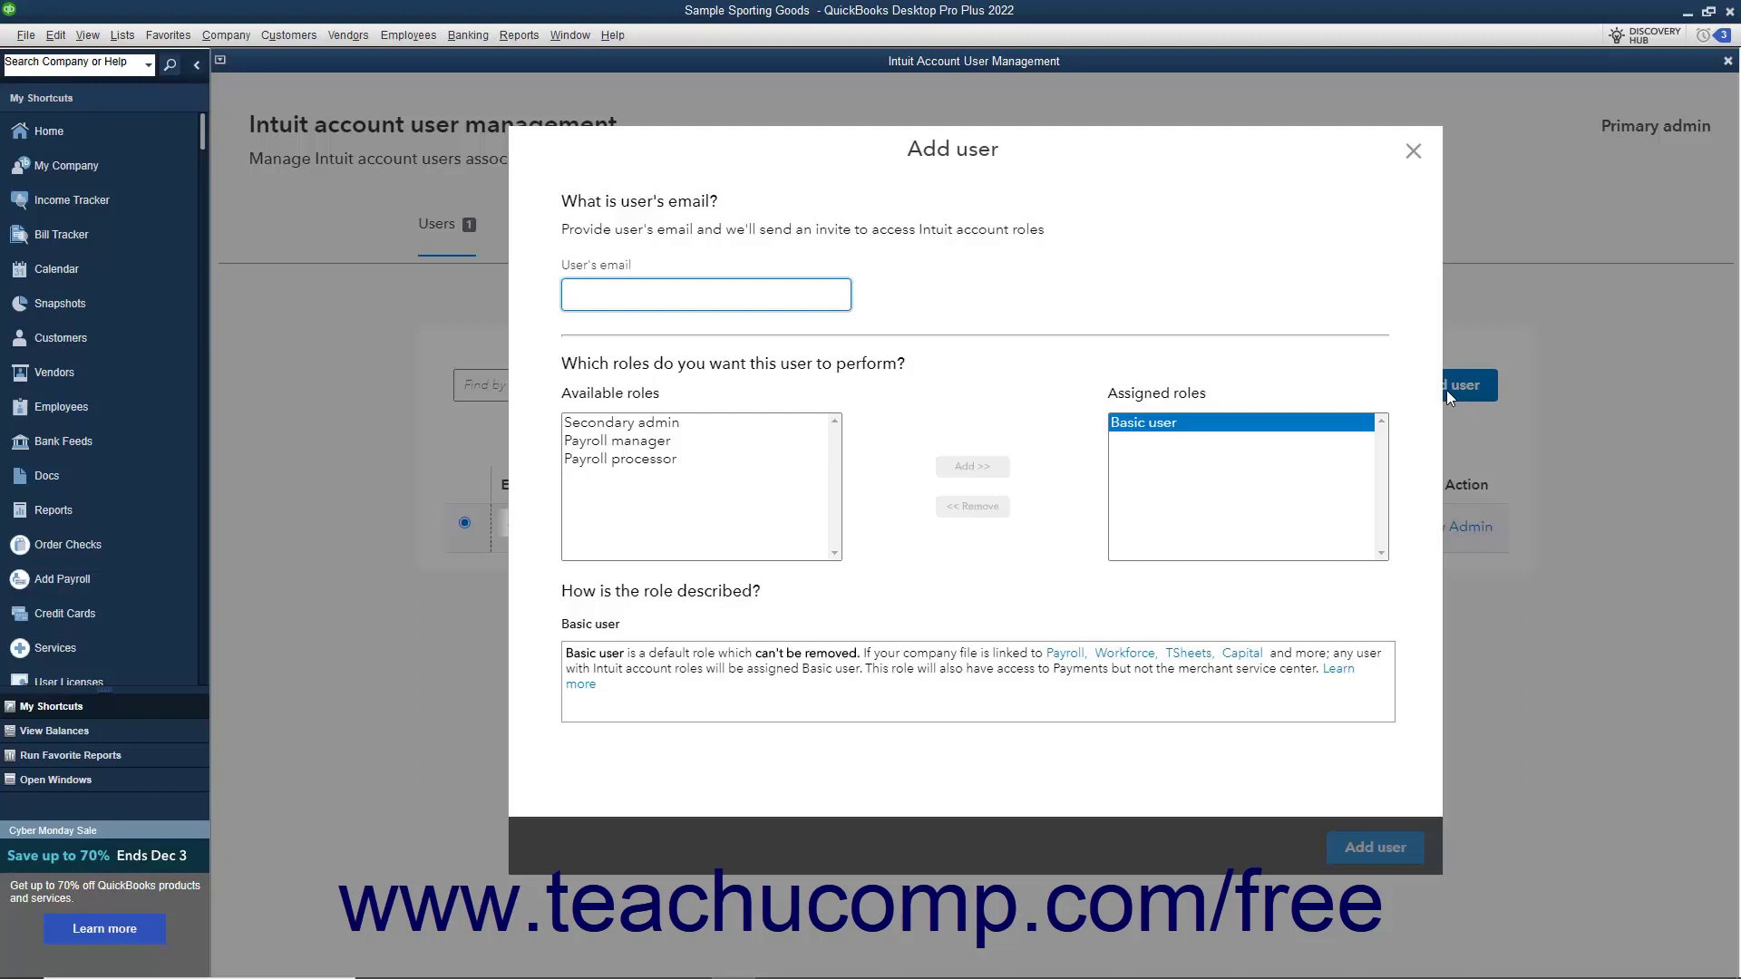
{"action": "left_click", "coordinate": [744, 305]}
{"action": "left_click", "coordinate": [1355, 853]}
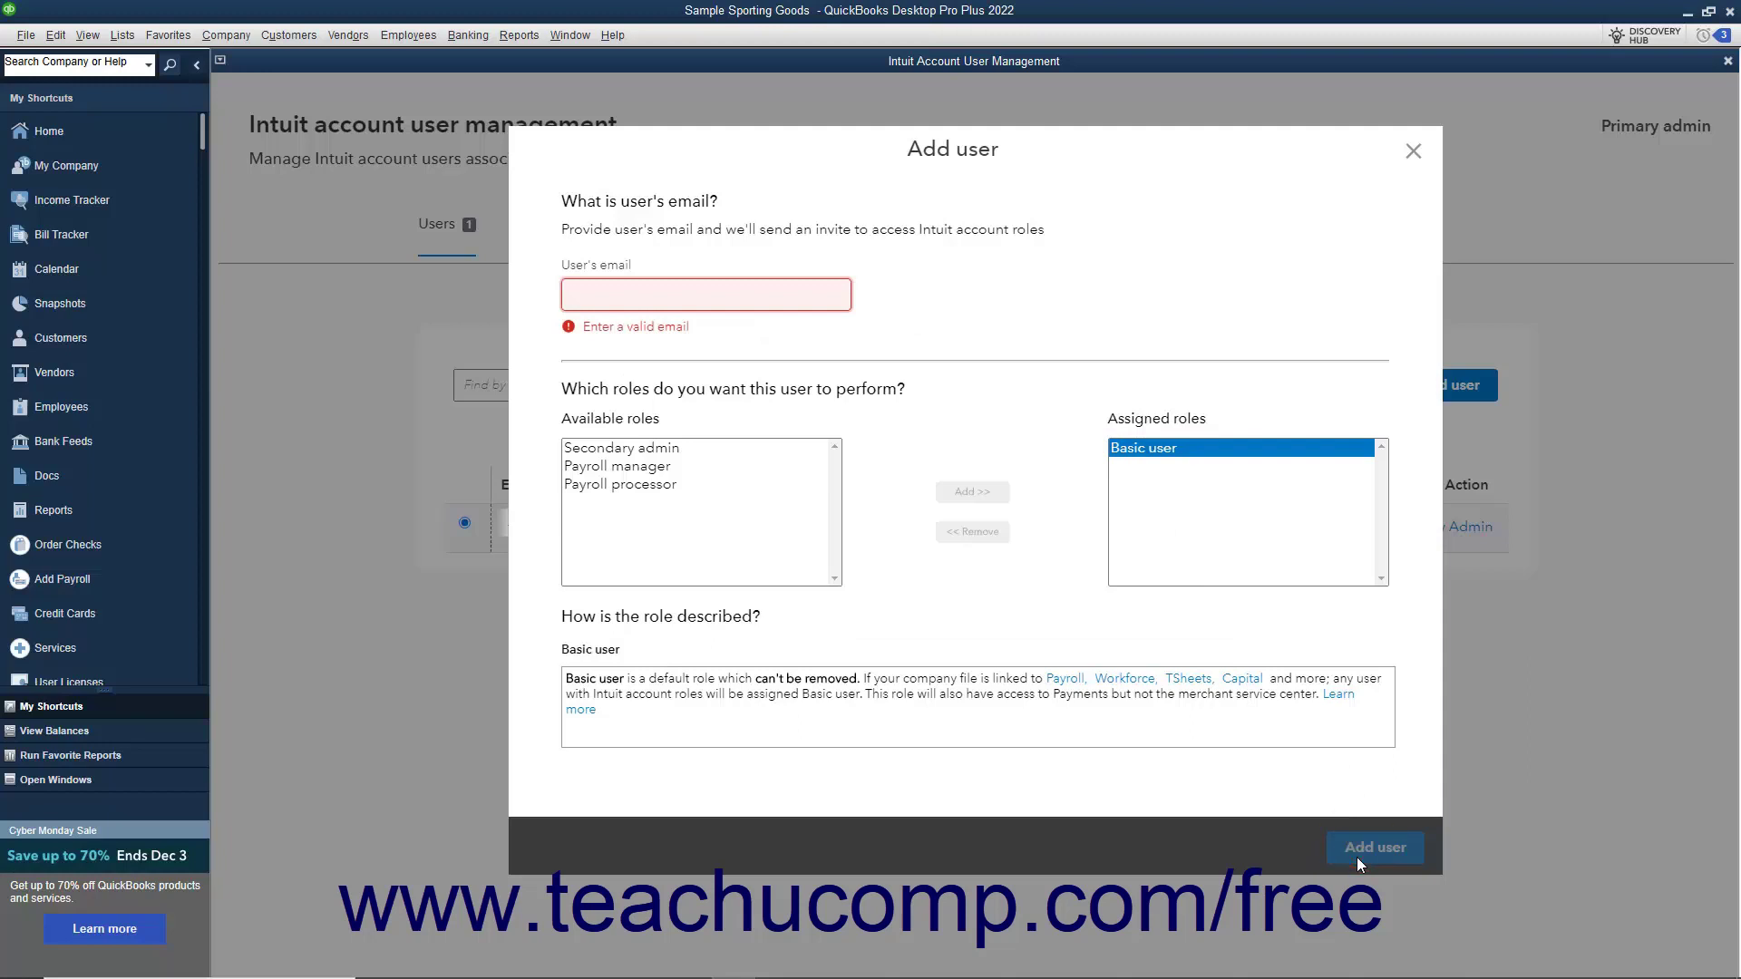